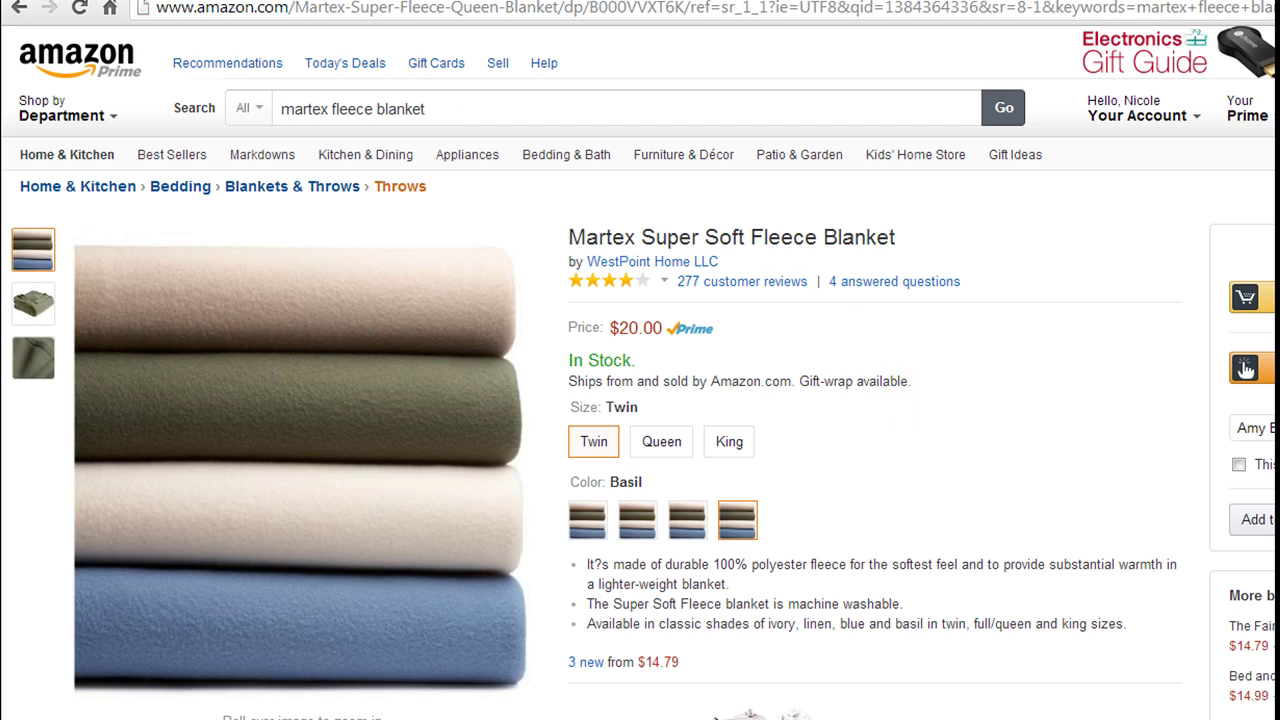
Switch from the Amazon product page to eBay and look through the Buy It Now results for Soft Fleece Blanket
{"action": "left_click", "coordinate": [430, 8]}
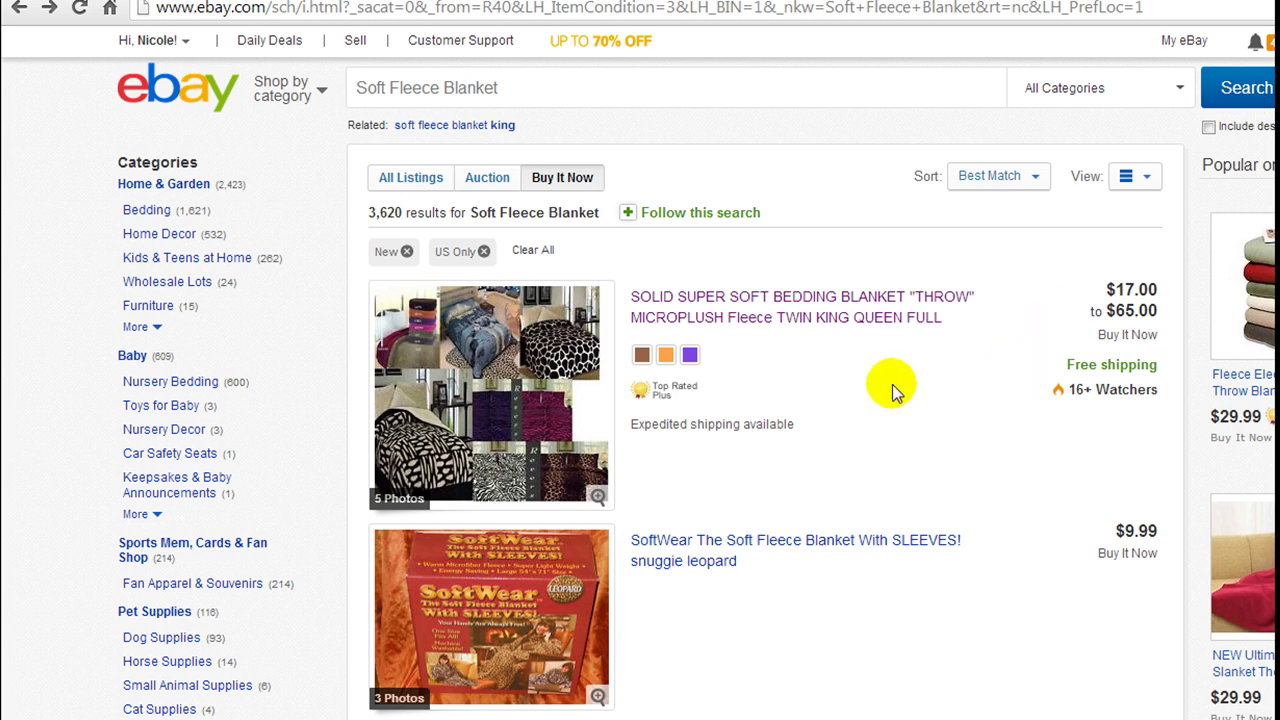
{"action": "scroll", "coordinate": [950, 330], "scroll_direction": "down", "scroll_amount": 1}
{"action": "scroll", "coordinate": [953, 333], "scroll_direction": "down", "scroll_amount": 1}
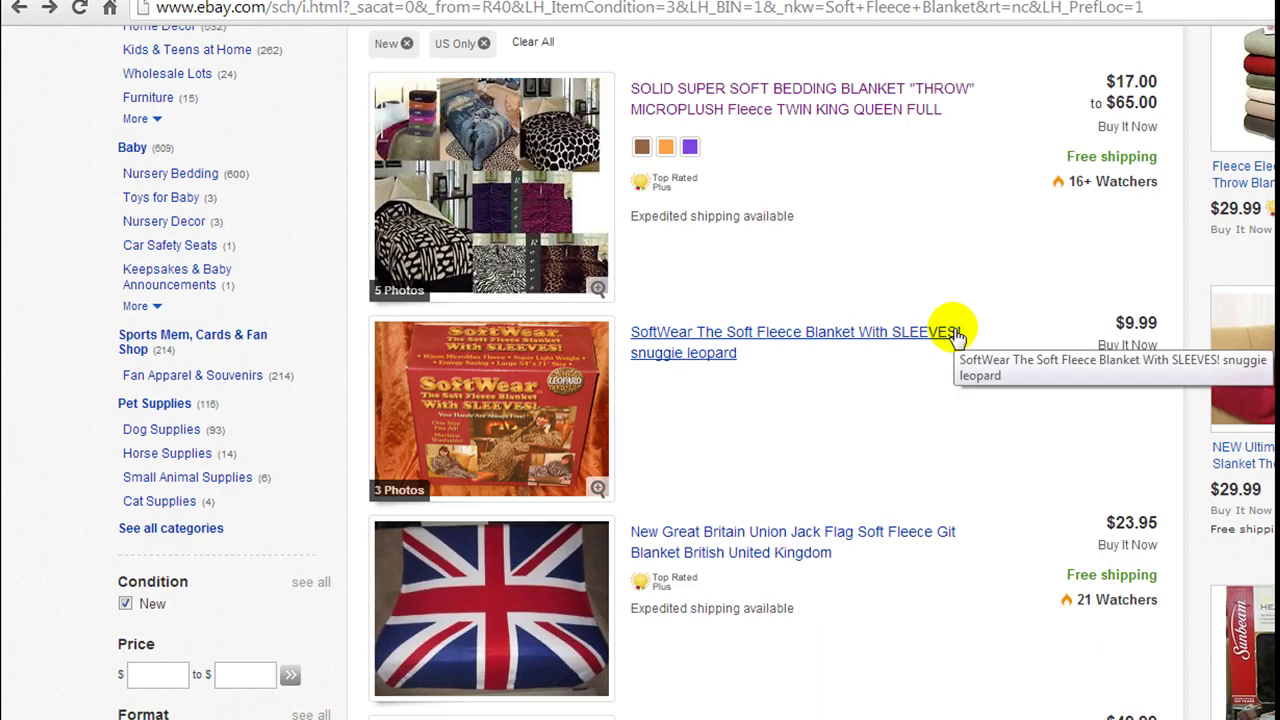
{"action": "scroll", "coordinate": [952, 334], "scroll_direction": "down", "scroll_amount": 2}
{"action": "scroll", "coordinate": [953, 333], "scroll_direction": "down", "scroll_amount": 2}
{"action": "scroll", "coordinate": [953, 333], "scroll_direction": "down", "scroll_amount": 3}
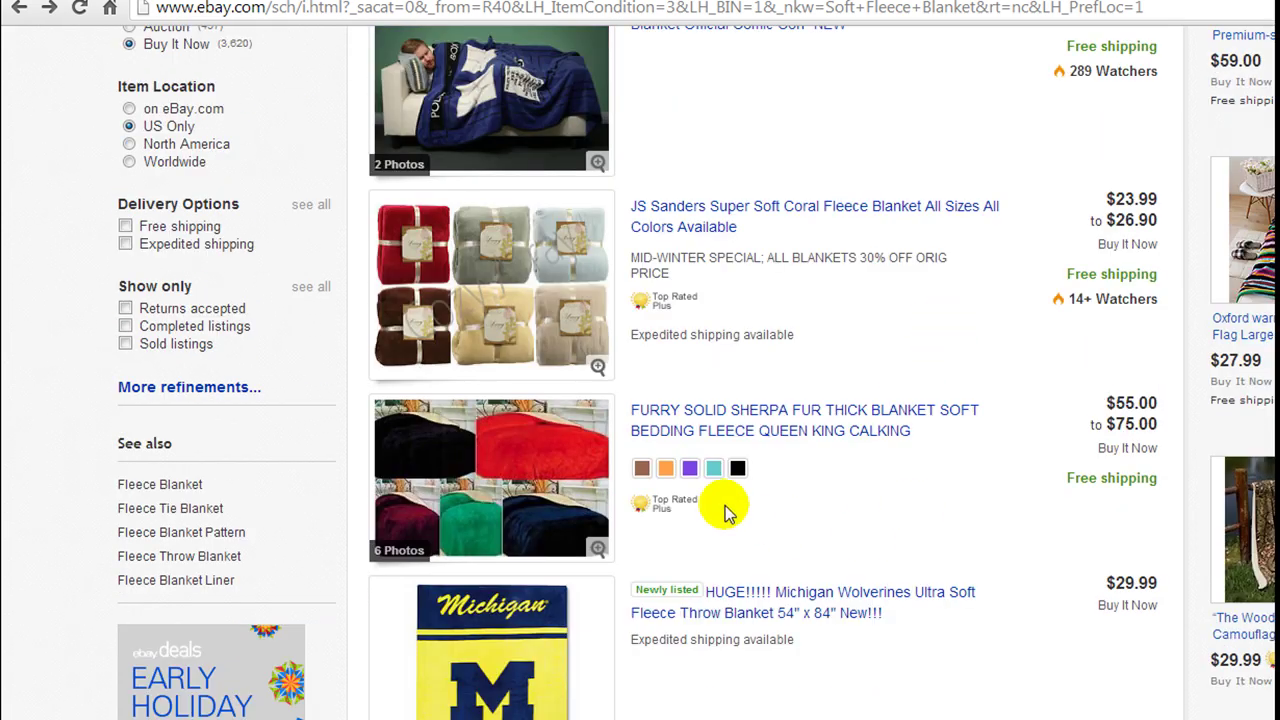
{"action": "scroll", "coordinate": [778, 474], "scroll_direction": "down", "scroll_amount": 1}
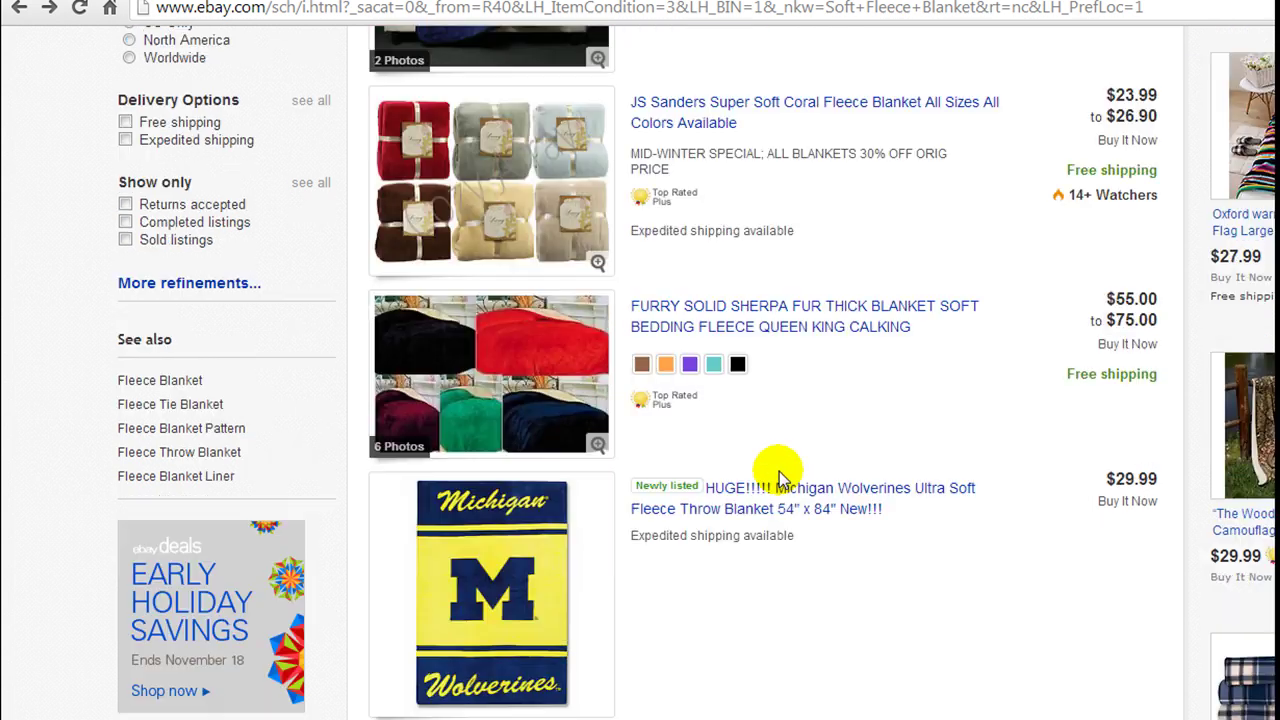
{"action": "scroll", "coordinate": [810, 440], "scroll_direction": "up", "scroll_amount": 3}
{"action": "scroll", "coordinate": [737, 510], "scroll_direction": "up", "scroll_amount": 3}
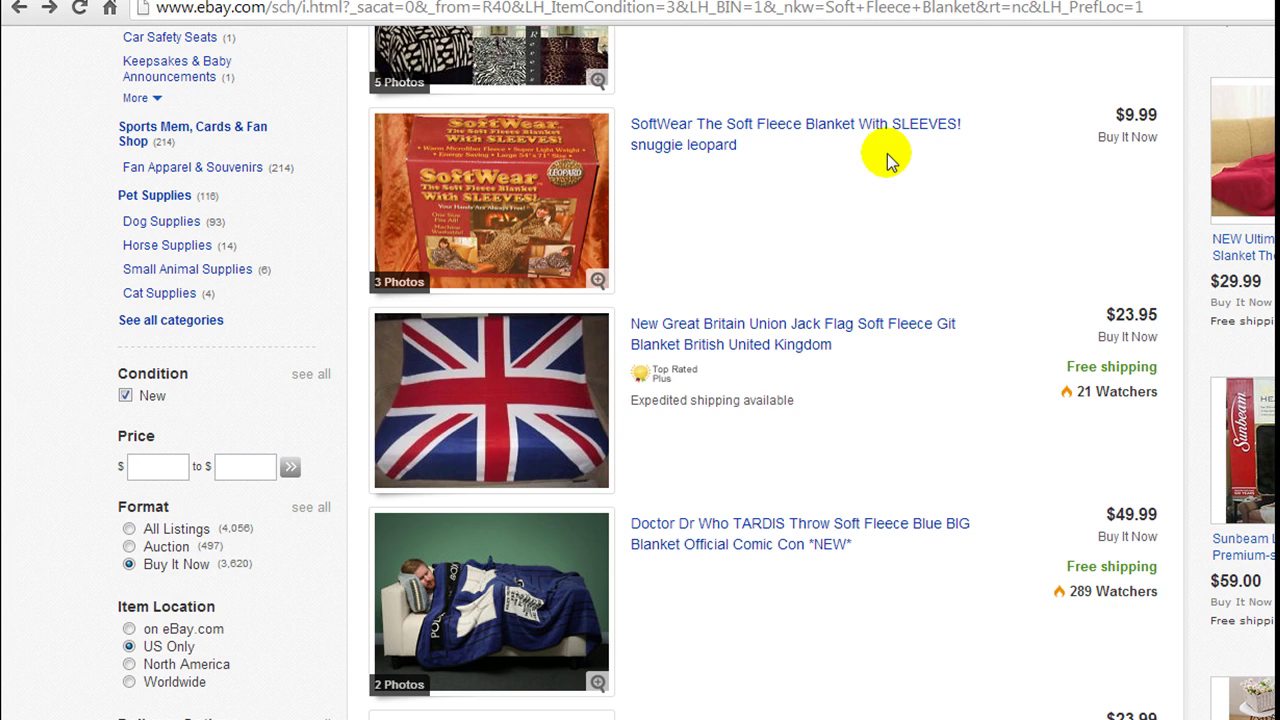
{"action": "scroll", "coordinate": [905, 242], "scroll_direction": "up", "scroll_amount": 4}
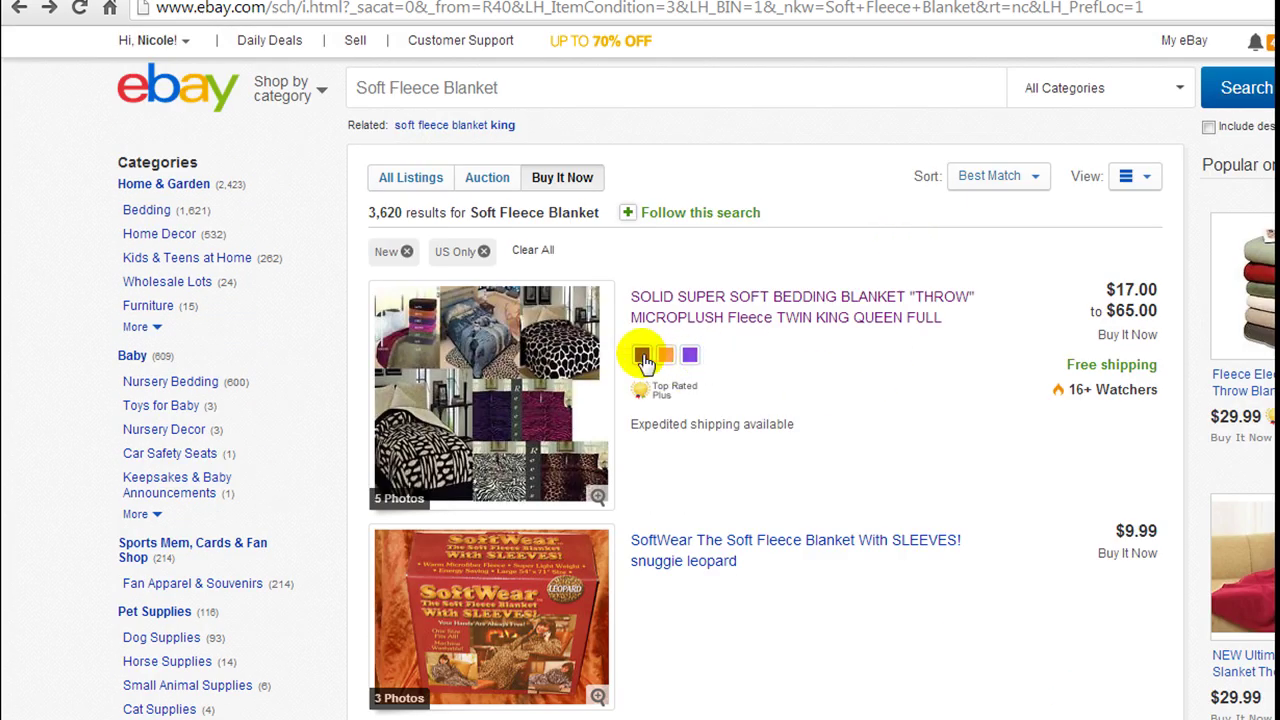
Open the solid super soft microplush blanket listing and examine its available color and size options
{"action": "left_click", "coordinate": [751, 321]}
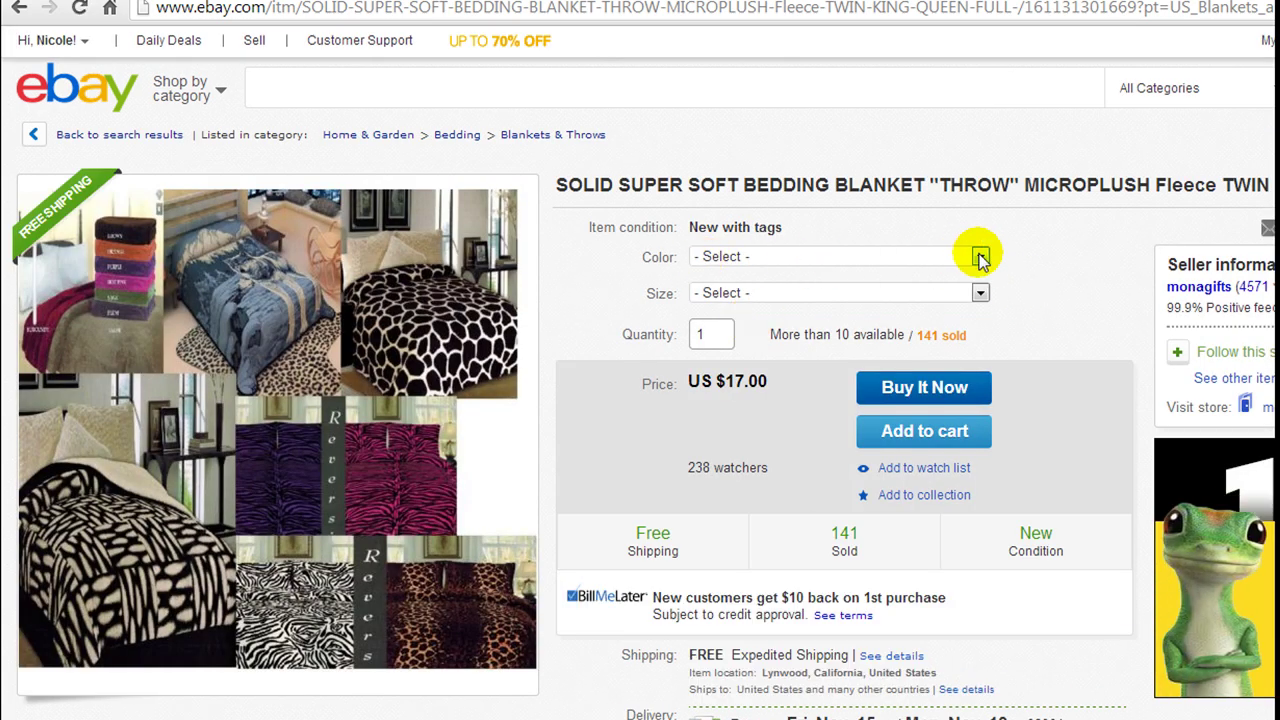
{"action": "left_click", "coordinate": [980, 258]}
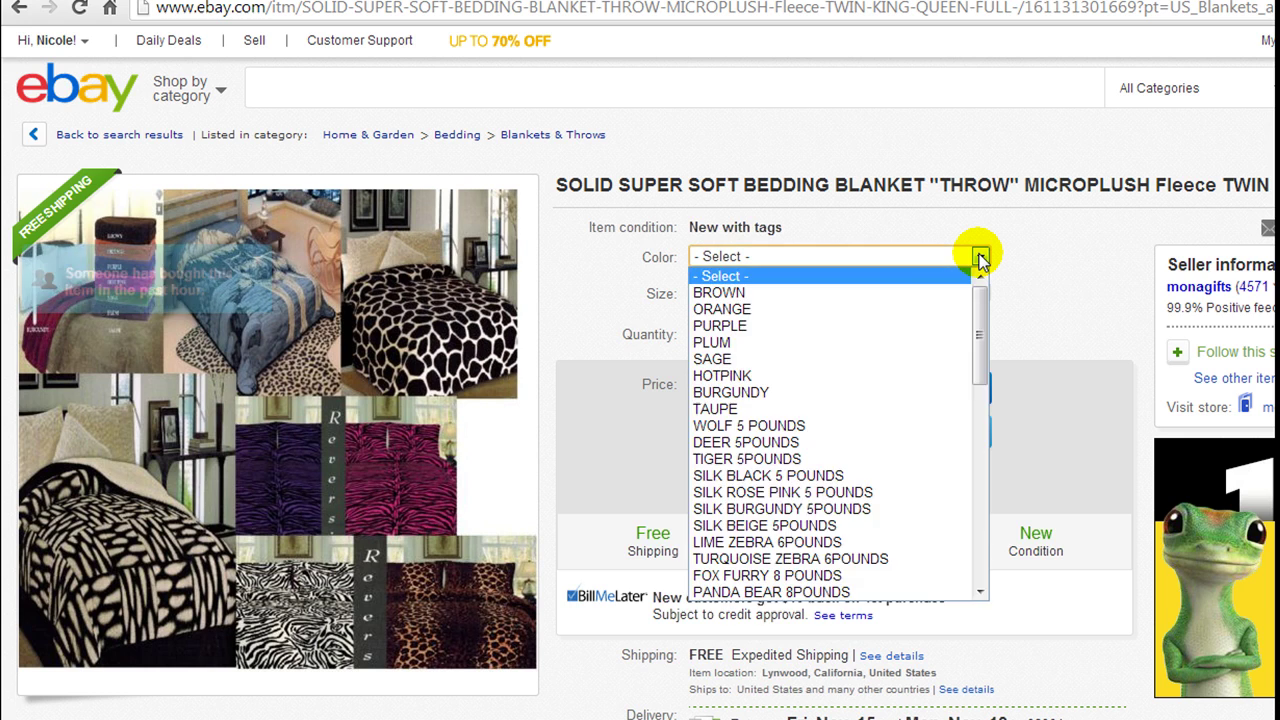
{"action": "scroll", "coordinate": [860, 390], "scroll_direction": "down", "scroll_amount": 6}
{"action": "scroll", "coordinate": [858, 400], "scroll_direction": "down", "scroll_amount": 7}
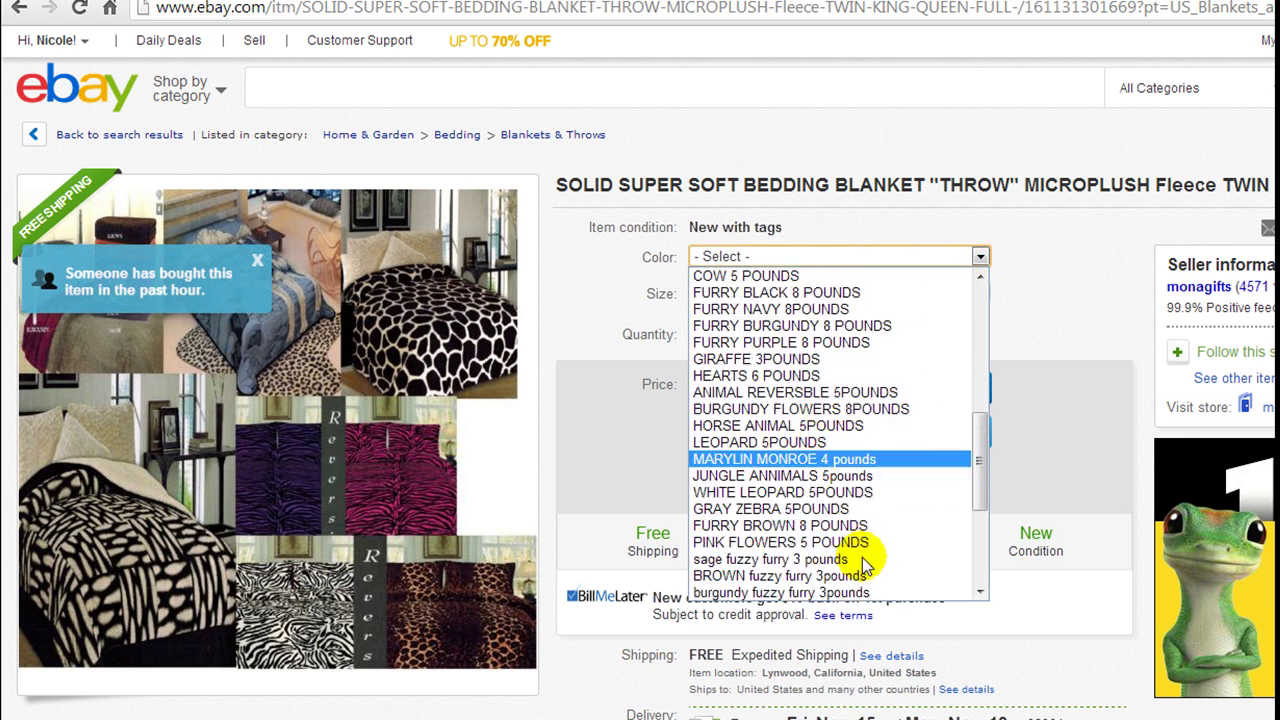
{"action": "scroll", "coordinate": [890, 480], "scroll_direction": "up", "scroll_amount": 13}
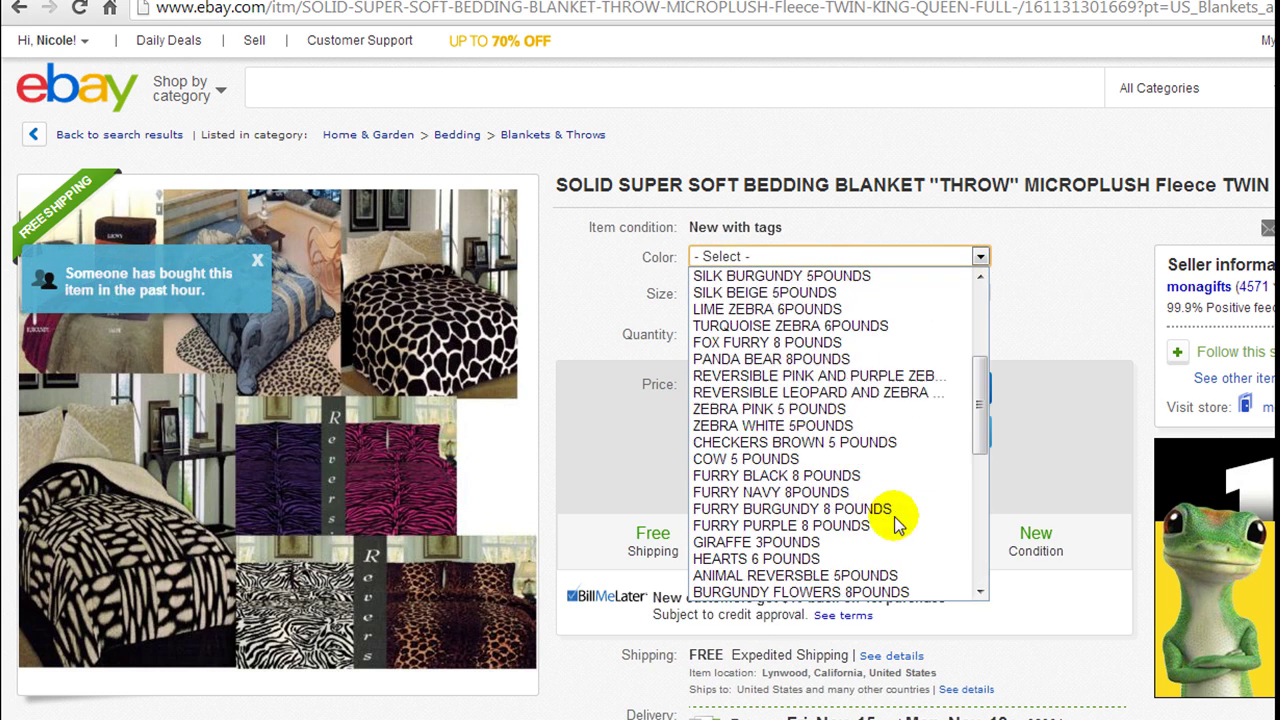
{"action": "left_click", "coordinate": [980, 257]}
{"action": "left_click", "coordinate": [979, 294]}
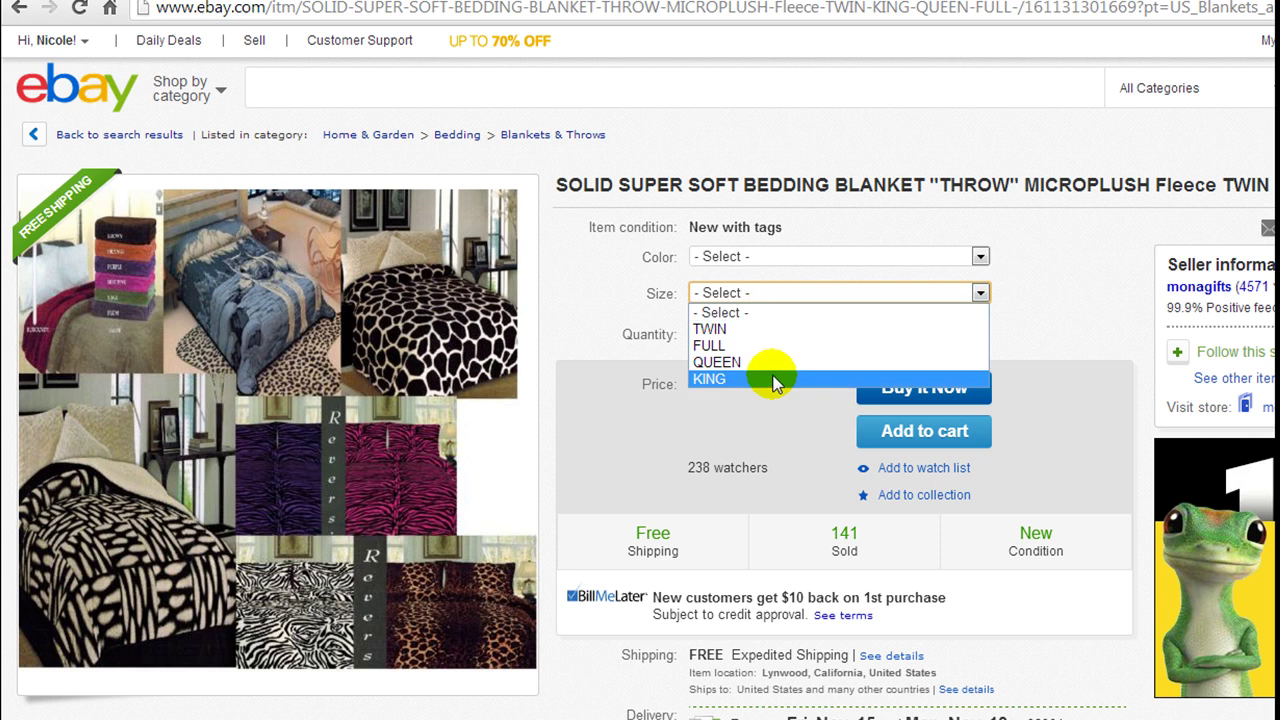
{"action": "left_click", "coordinate": [980, 295]}
{"action": "left_click", "coordinate": [1057, 286]}
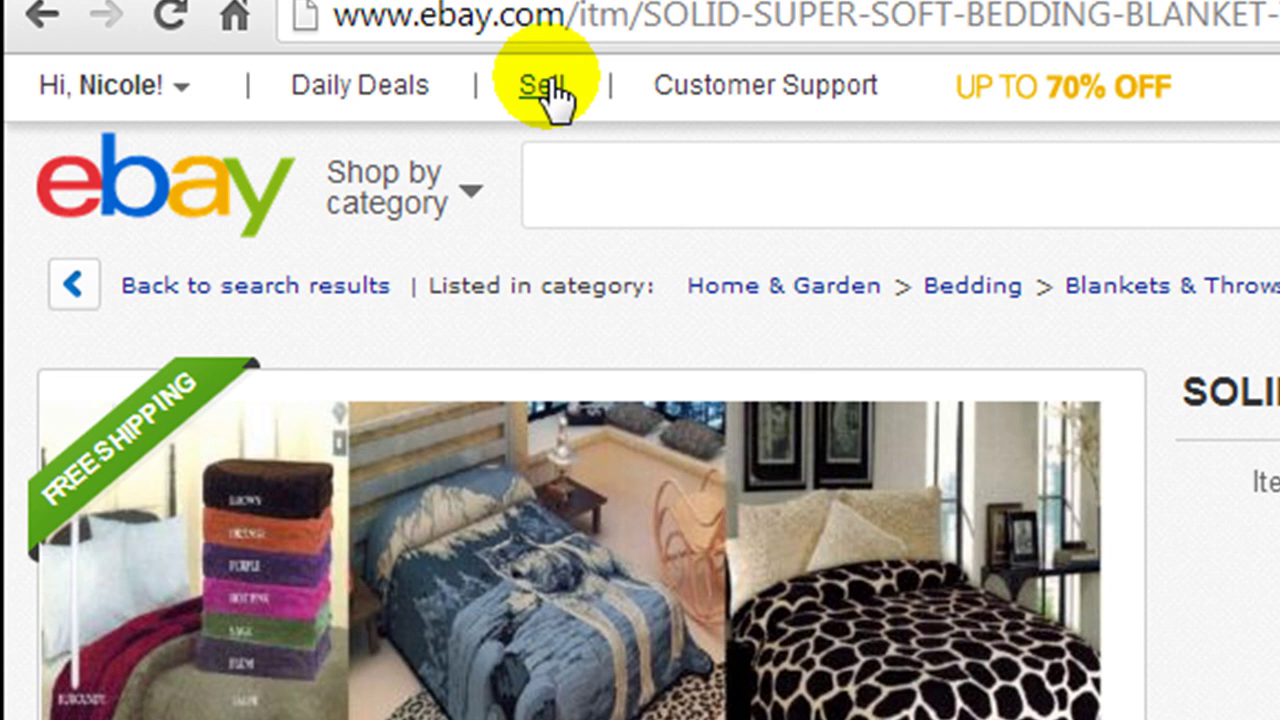
Open eBay's selling form separately and search categories for "Super Soft Fleece Blanket", copied from the Amazon product title
{"action": "right_click", "coordinate": [549, 83]}
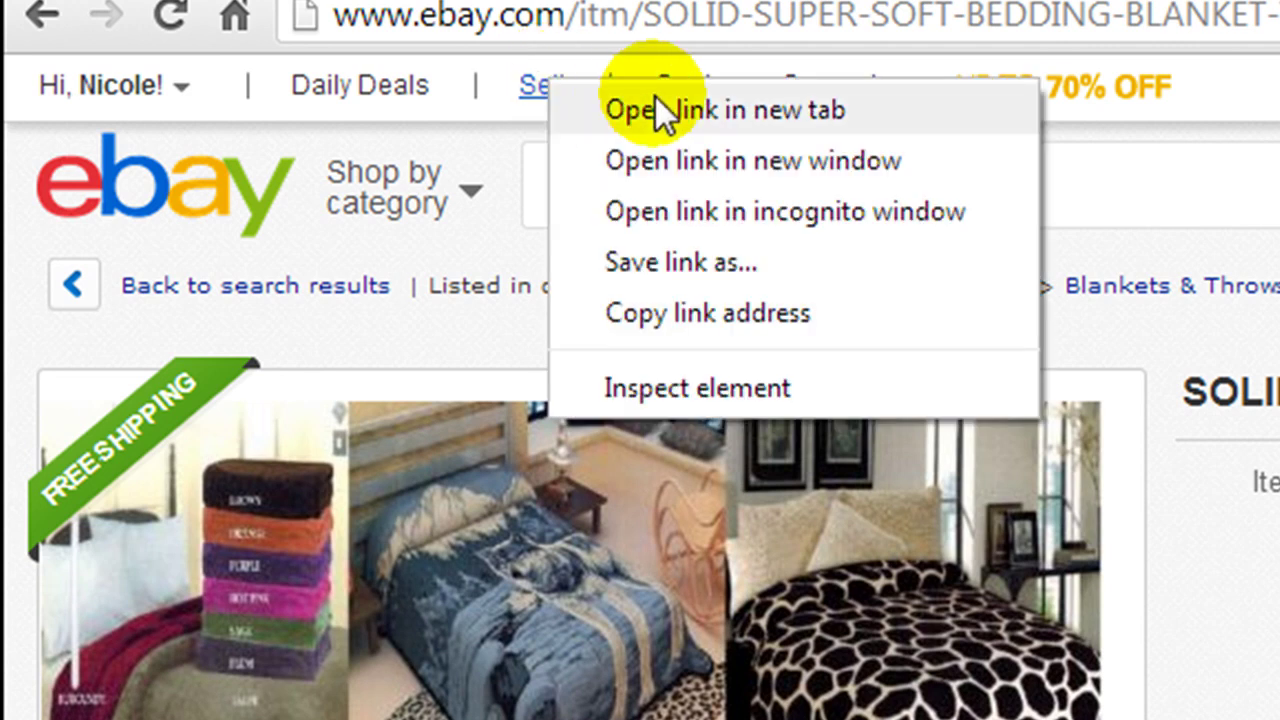
{"action": "left_click", "coordinate": [543, 88]}
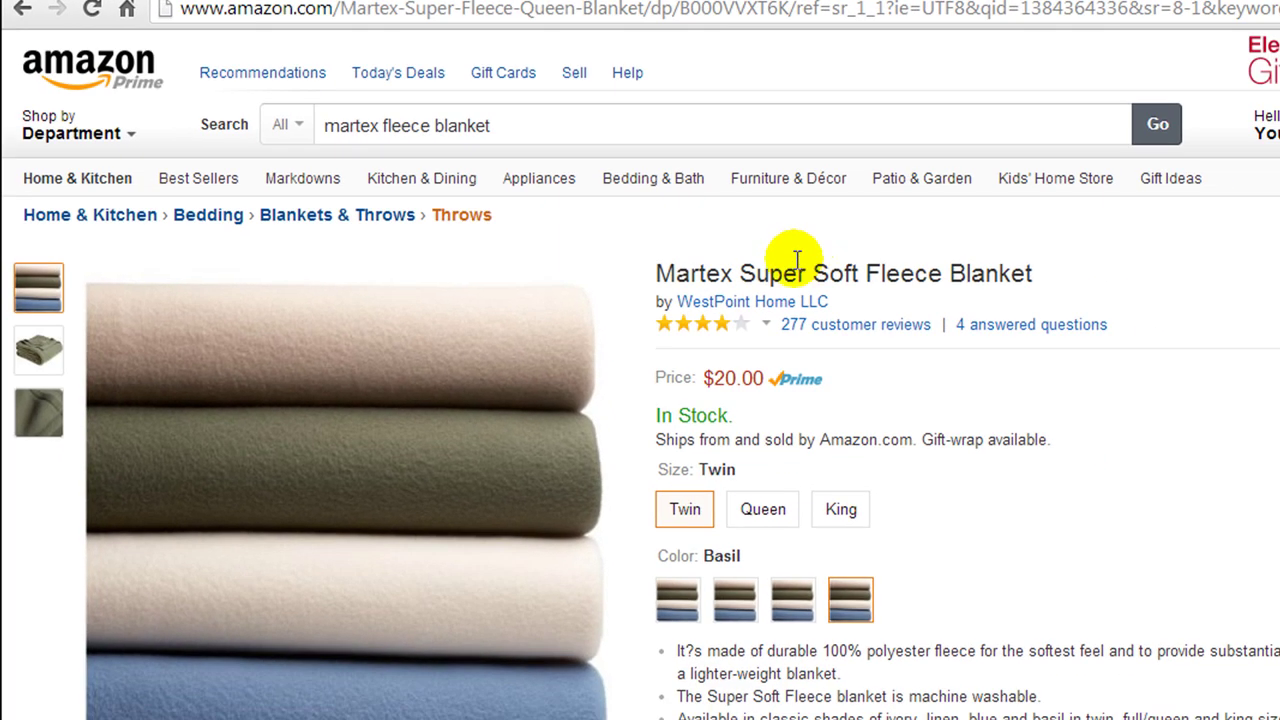
{"action": "left_click_drag", "start_coordinate": [740, 266], "coordinate": [1043, 280]}
{"action": "key", "text": "ctrl+c"}
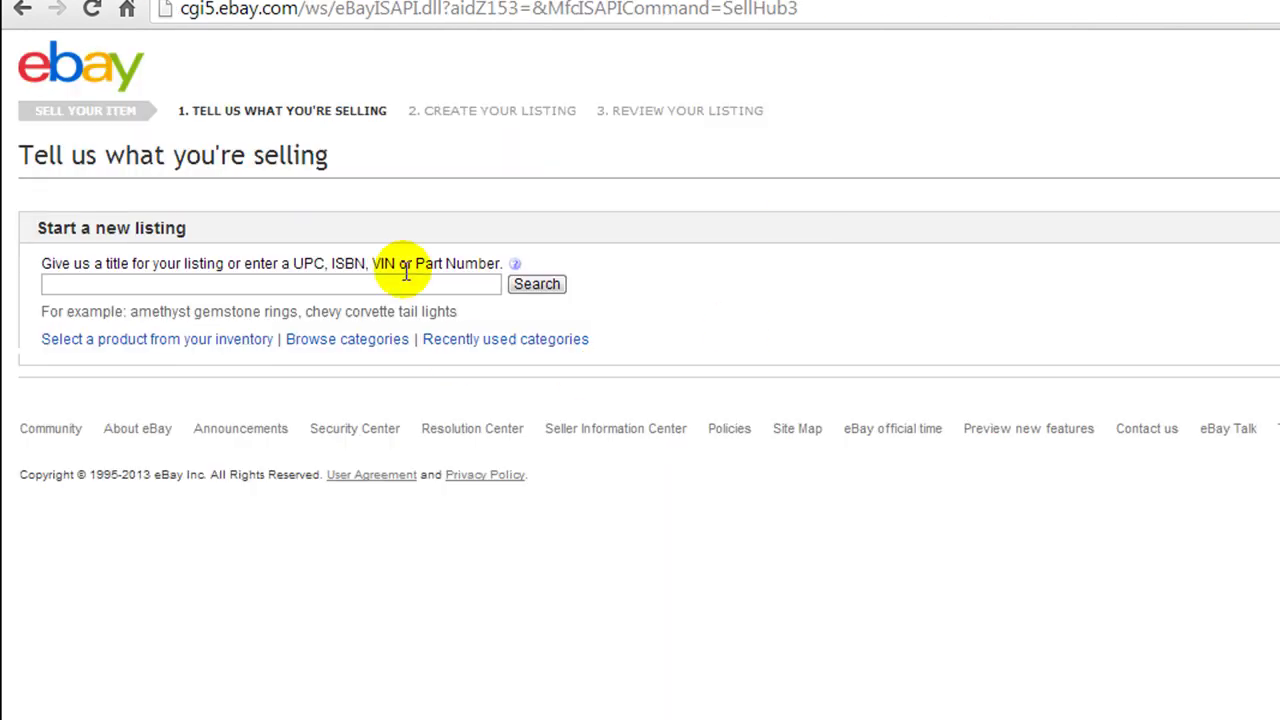
{"action": "left_click", "coordinate": [408, 284]}
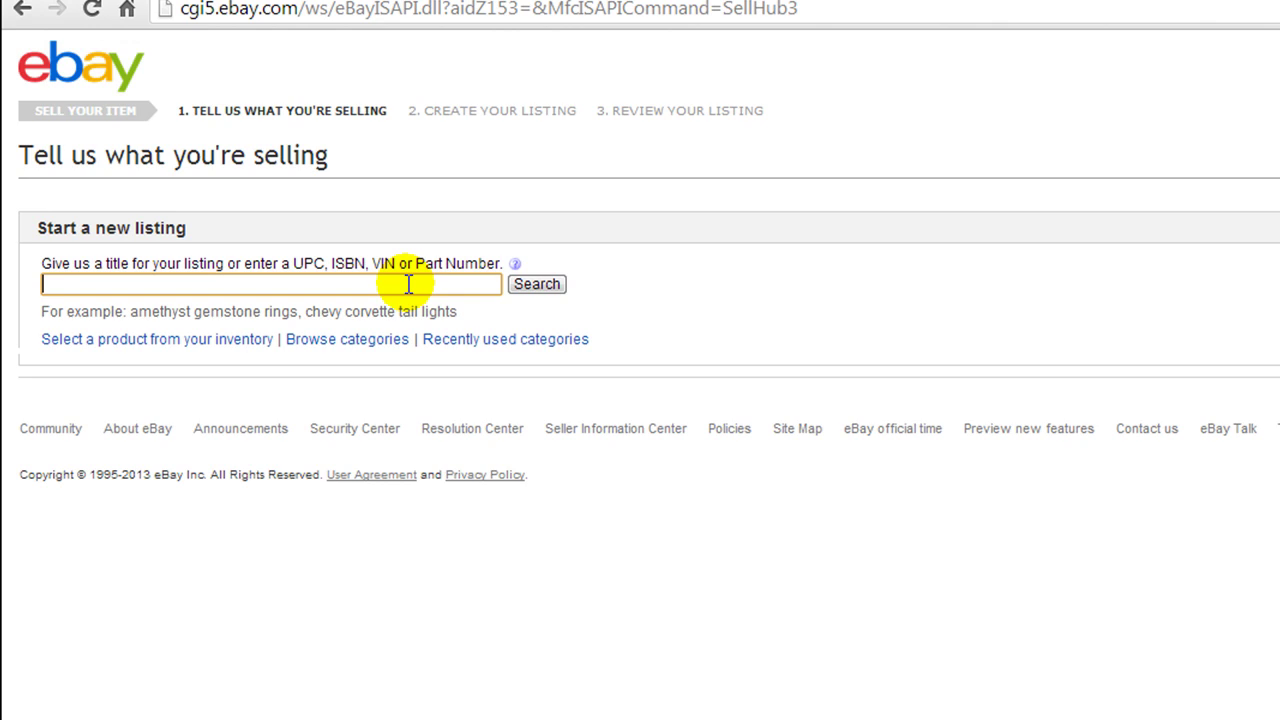
{"action": "key", "text": "ctrl+v"}
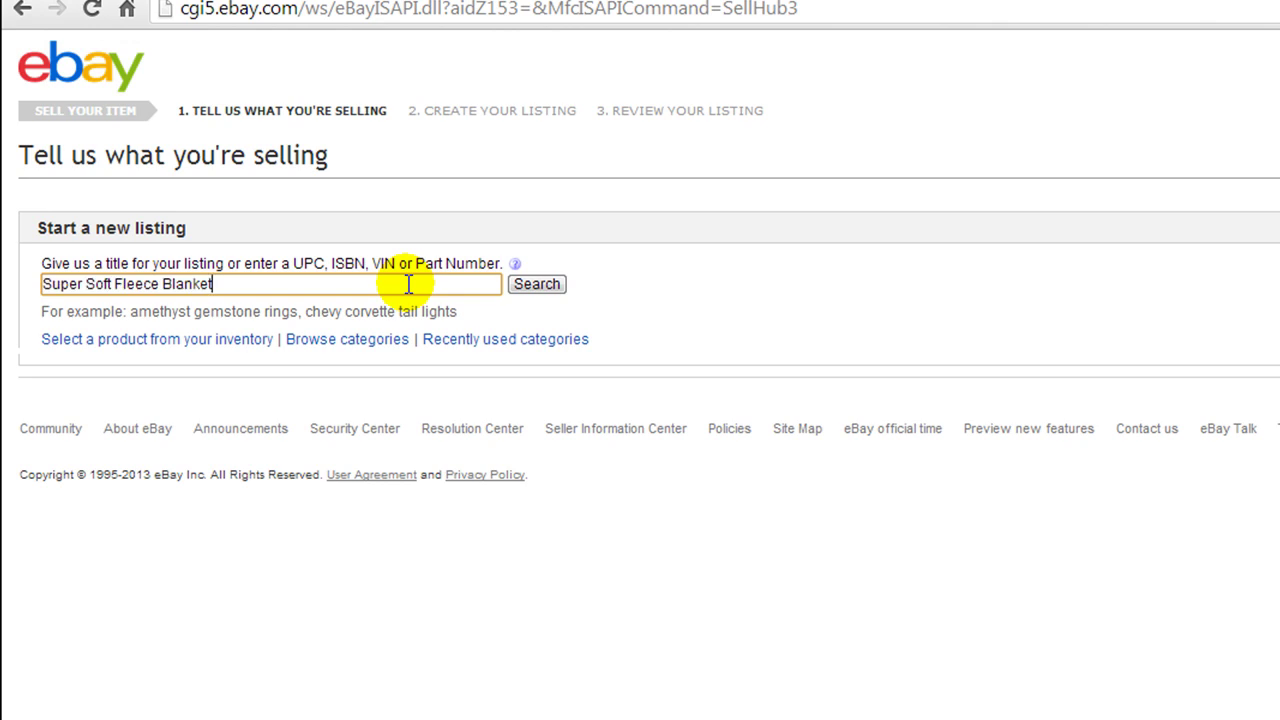
{"action": "left_click", "coordinate": [538, 285]}
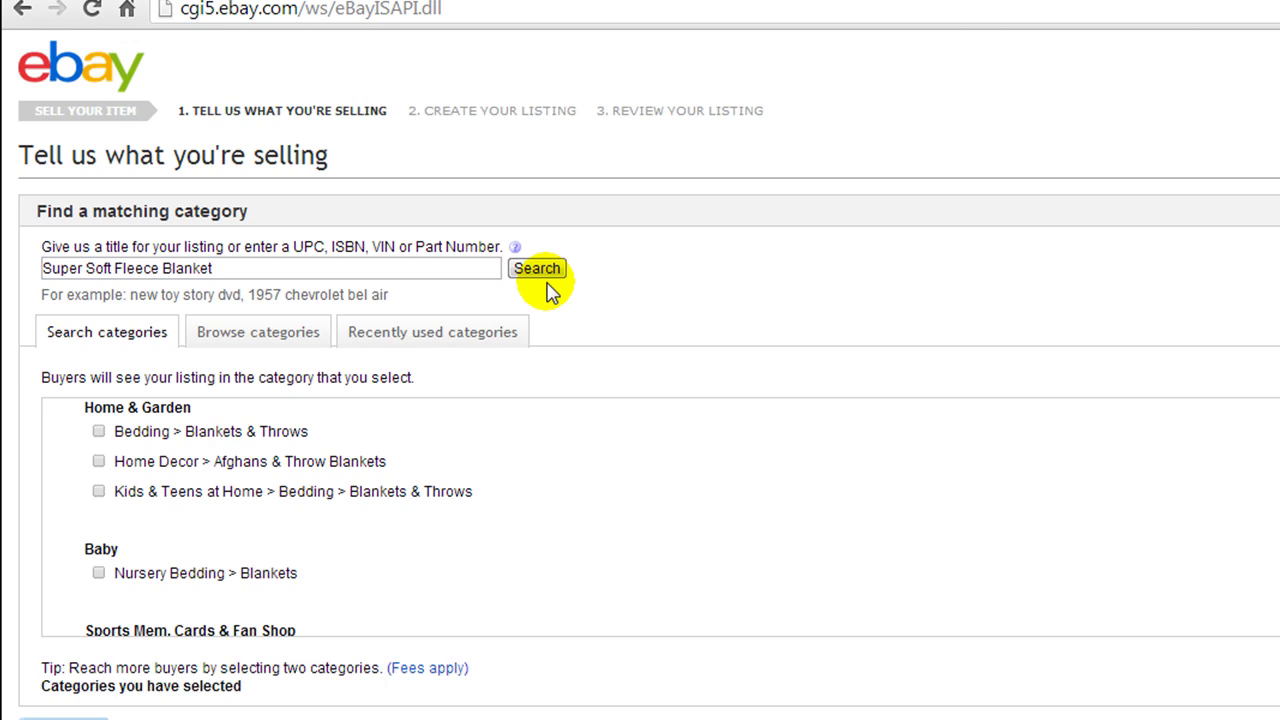
Place the listing in Home & Garden > Bedding > Blankets & Throws and start creating variations of the item
{"action": "left_click", "coordinate": [99, 435]}
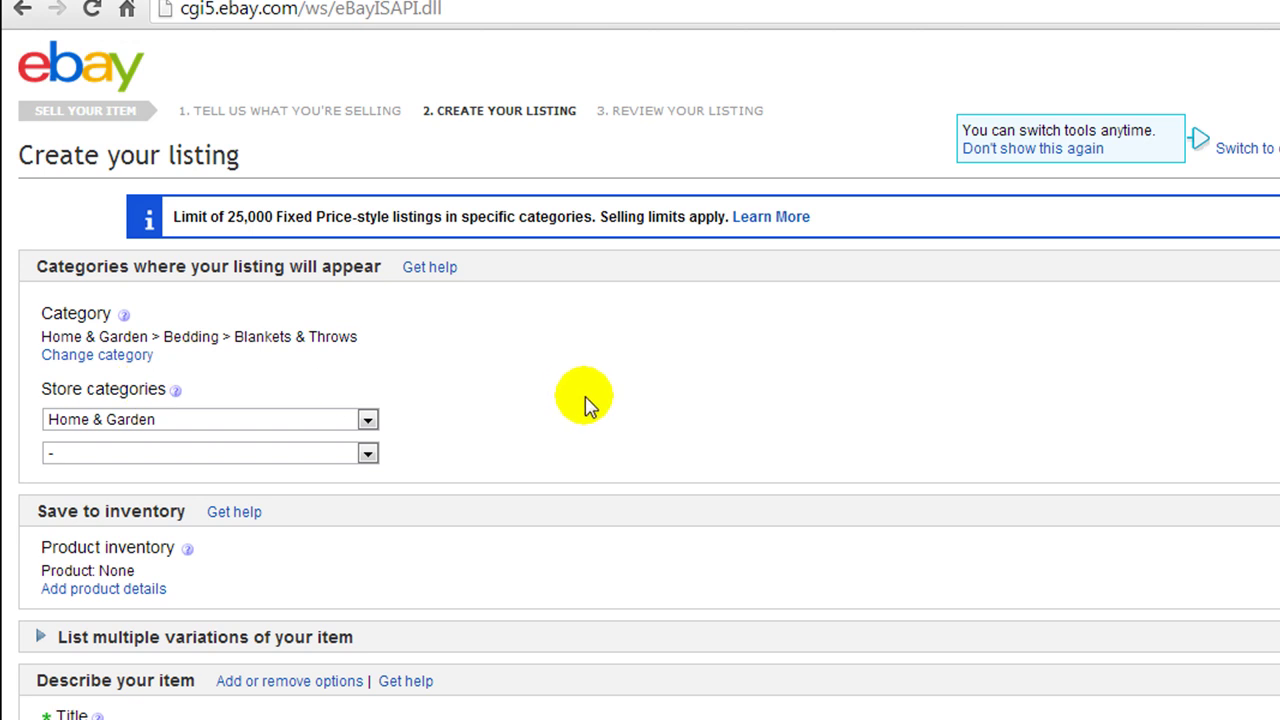
{"action": "scroll", "coordinate": [585, 403], "scroll_direction": "down", "scroll_amount": 1}
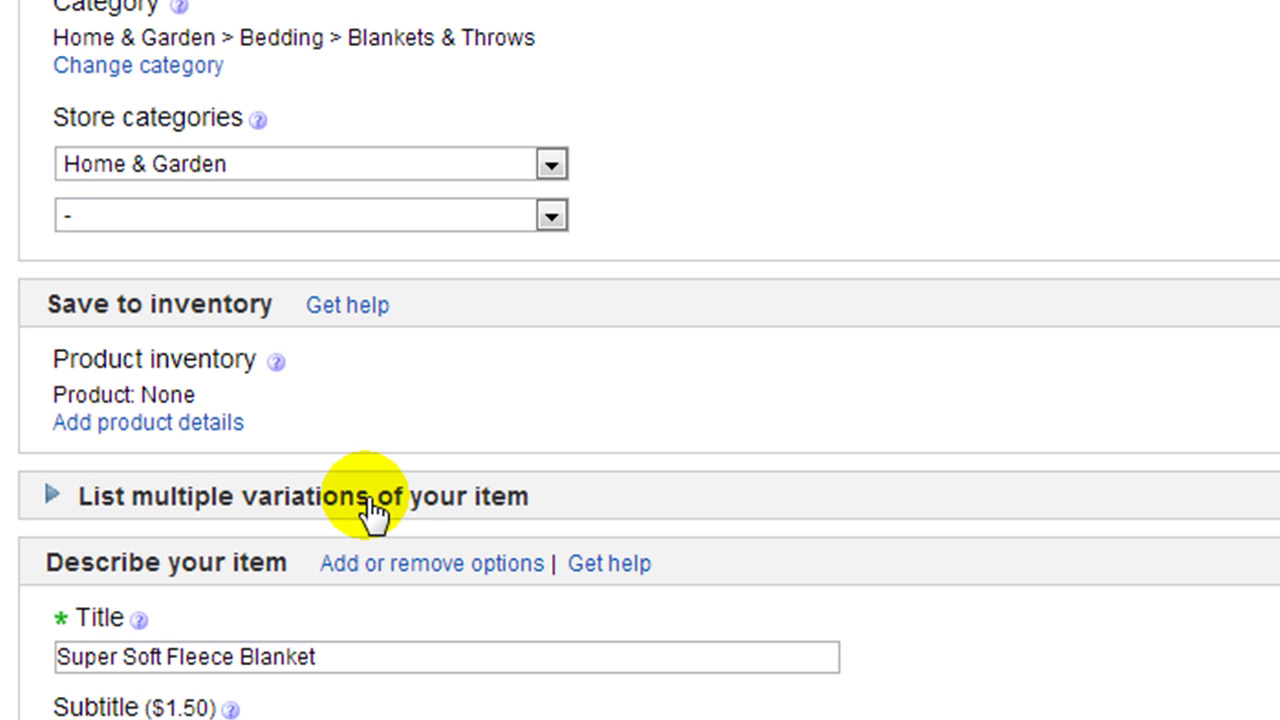
{"action": "left_click", "coordinate": [275, 500]}
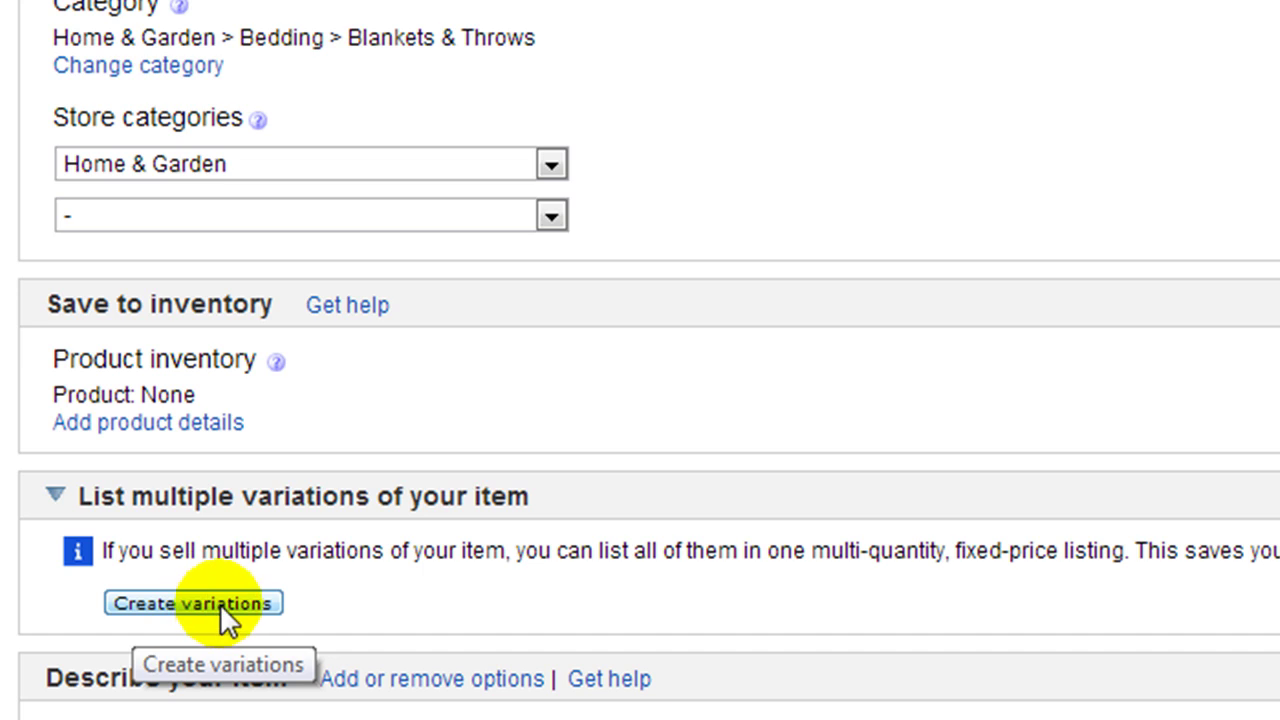
{"action": "left_click", "coordinate": [271, 603]}
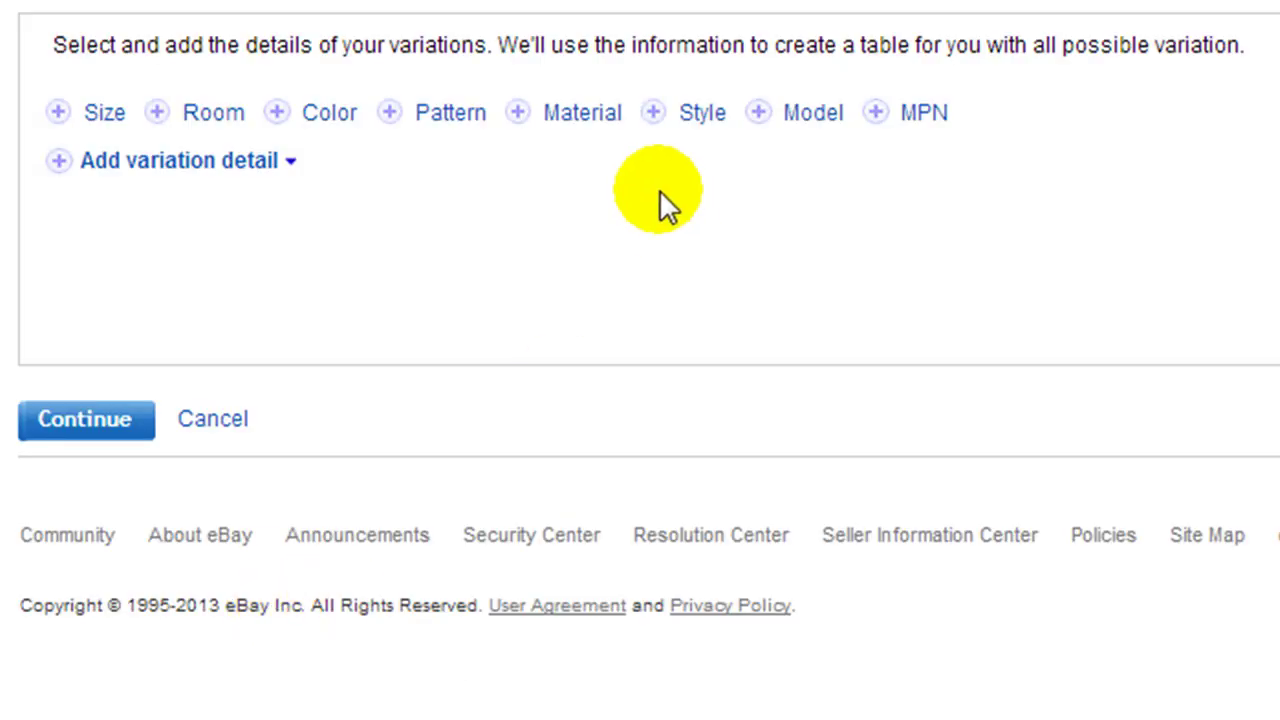
Add Color as a variation detail and enter Blue as the first color, copied from the Amazon product page
{"action": "left_click", "coordinate": [329, 113]}
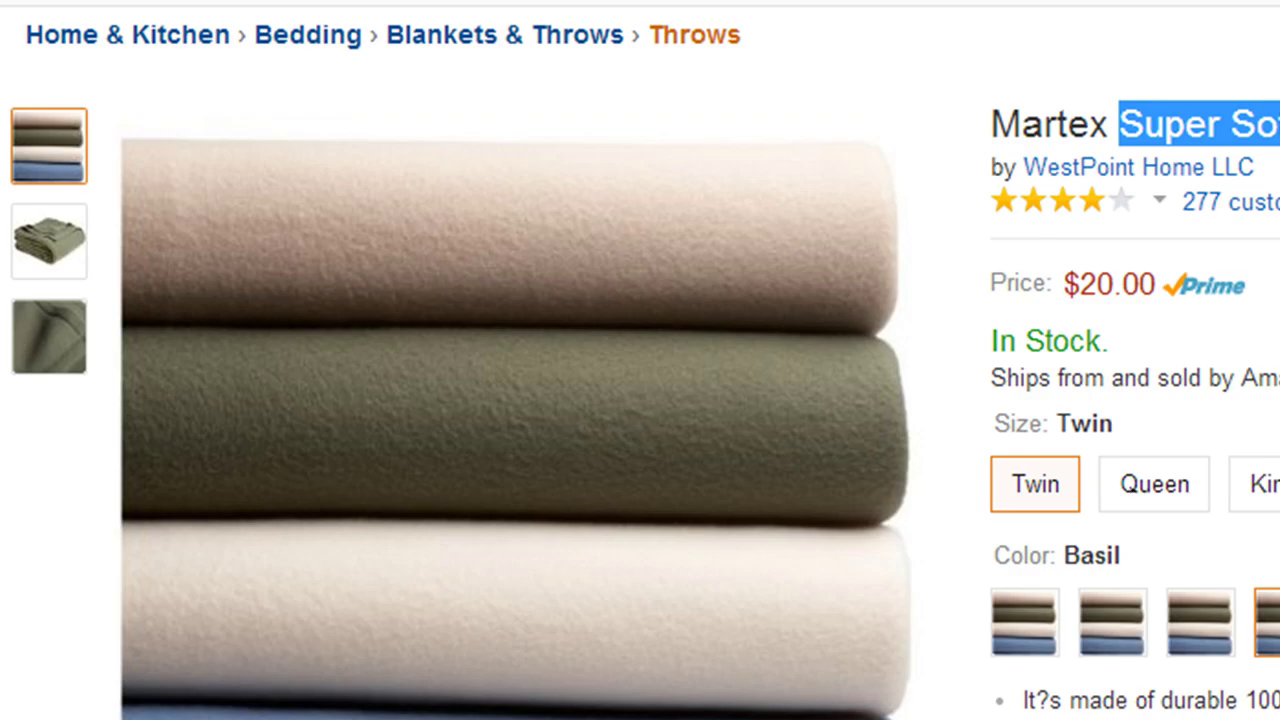
{"action": "left_click", "coordinate": [1166, 560]}
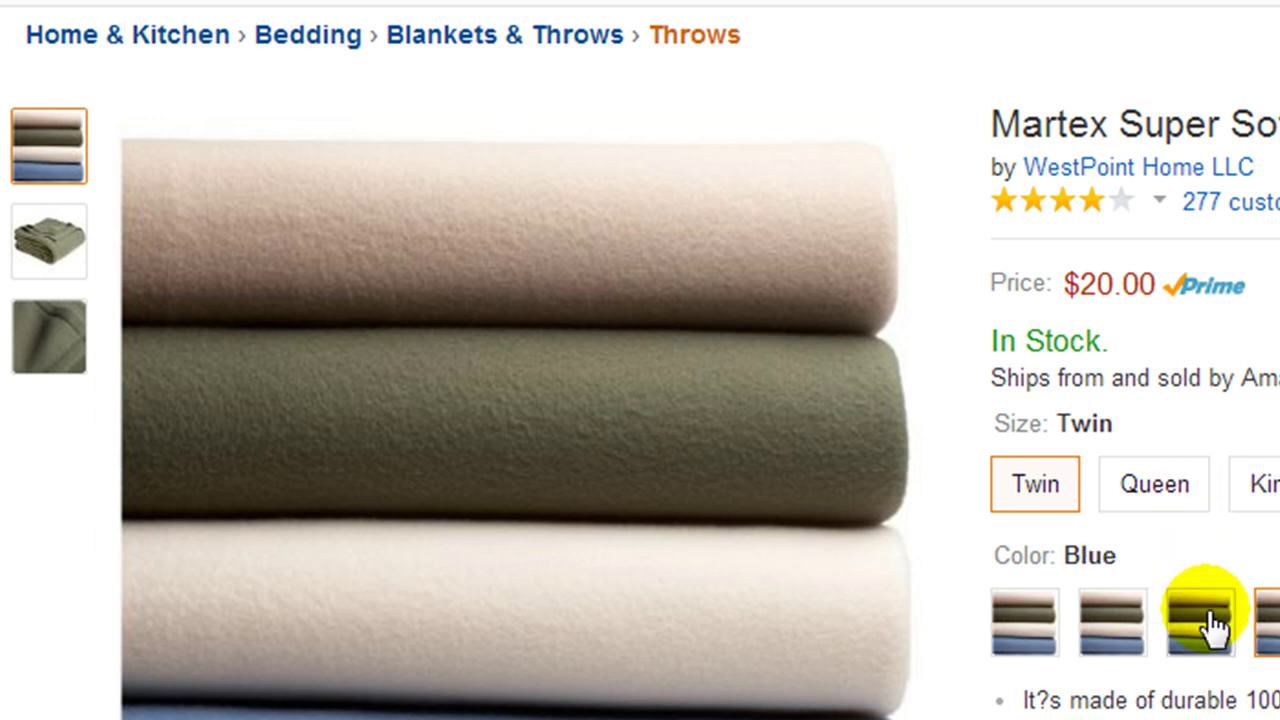
{"action": "left_click", "coordinate": [1205, 620]}
{"action": "left_click_drag", "start_coordinate": [1121, 554], "coordinate": [1066, 558]}
{"action": "key", "text": "ctrl+c"}
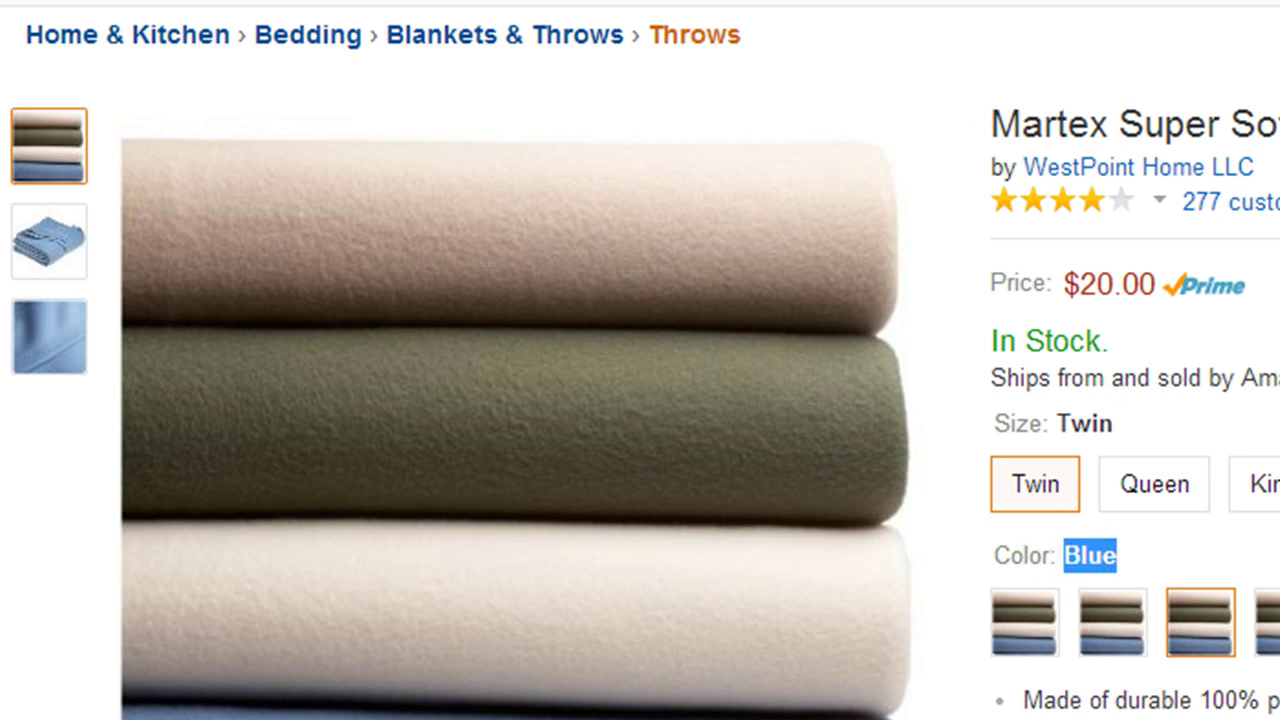
{"action": "key", "text": "alt+Tab"}
{"action": "left_click", "coordinate": [149, 286]}
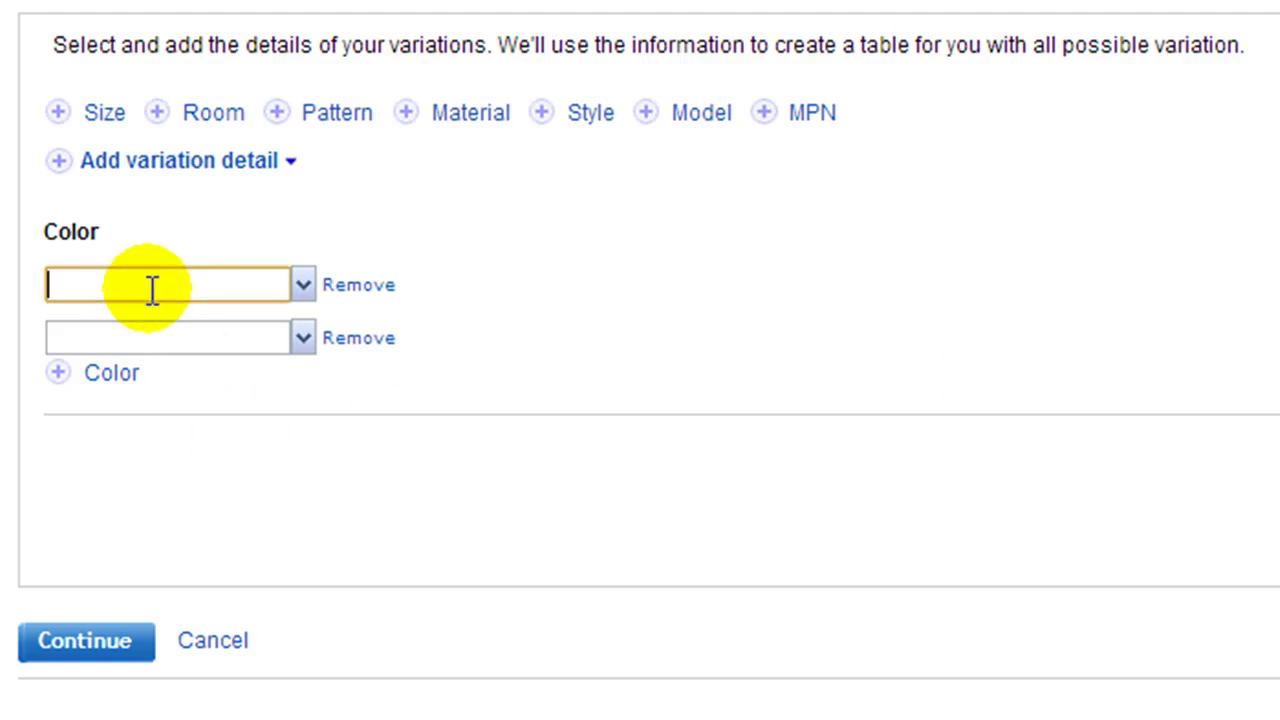
{"action": "key", "text": "ctrl+v"}
Enter Basil as the second color and continue past the item specifics, leaving them blank
{"action": "left_click", "coordinate": [171, 343]}
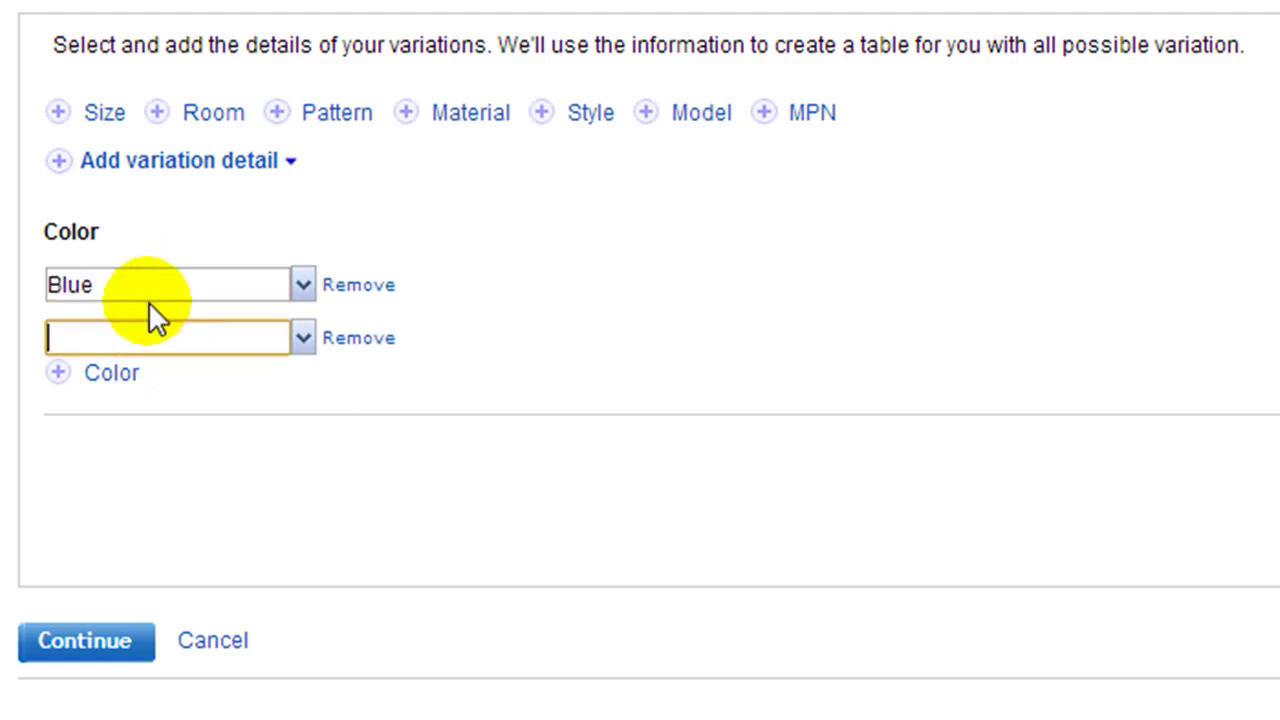
{"action": "type", "text": "Basil"}
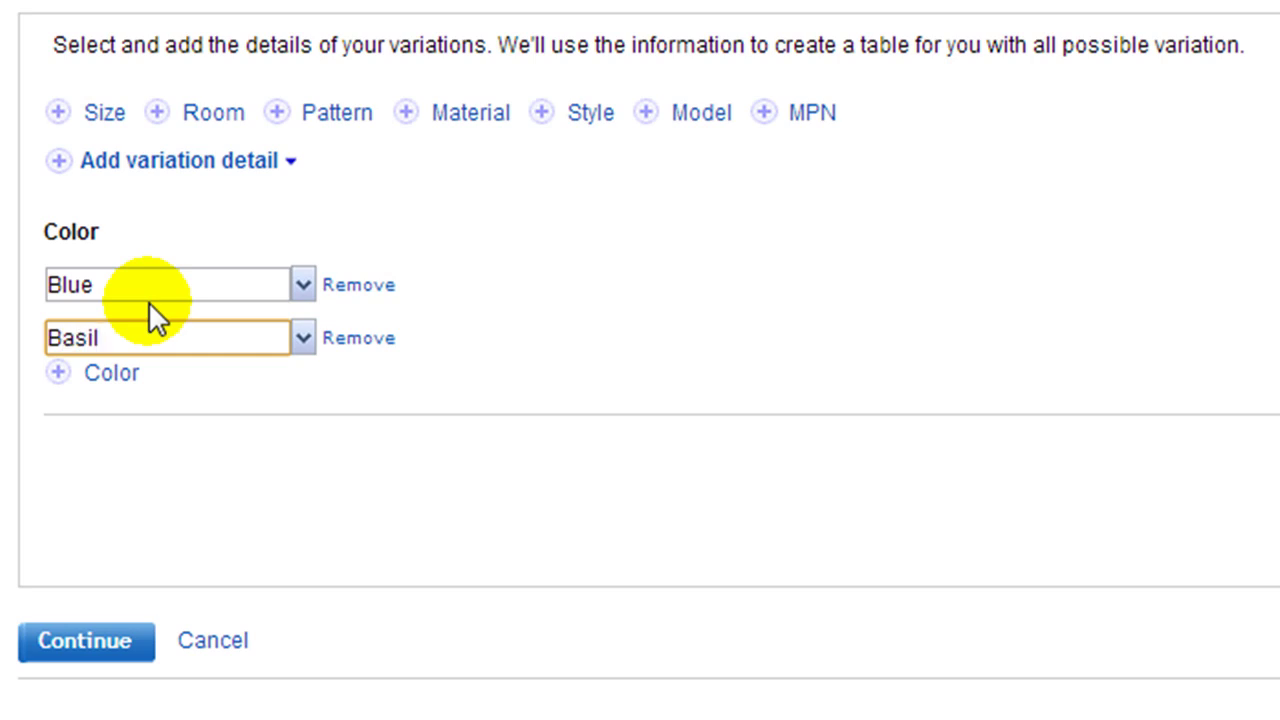
{"action": "key", "text": "alt+Tab"}
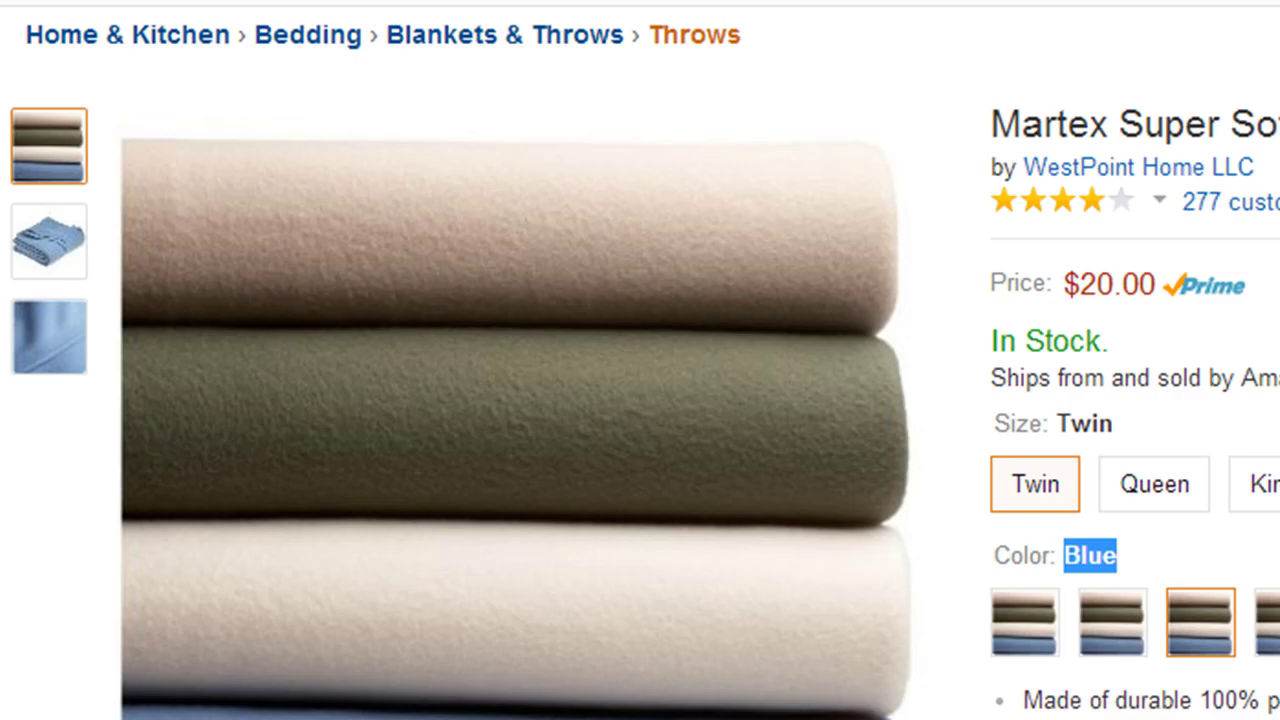
{"action": "mouse_move", "coordinate": [1267, 622]}
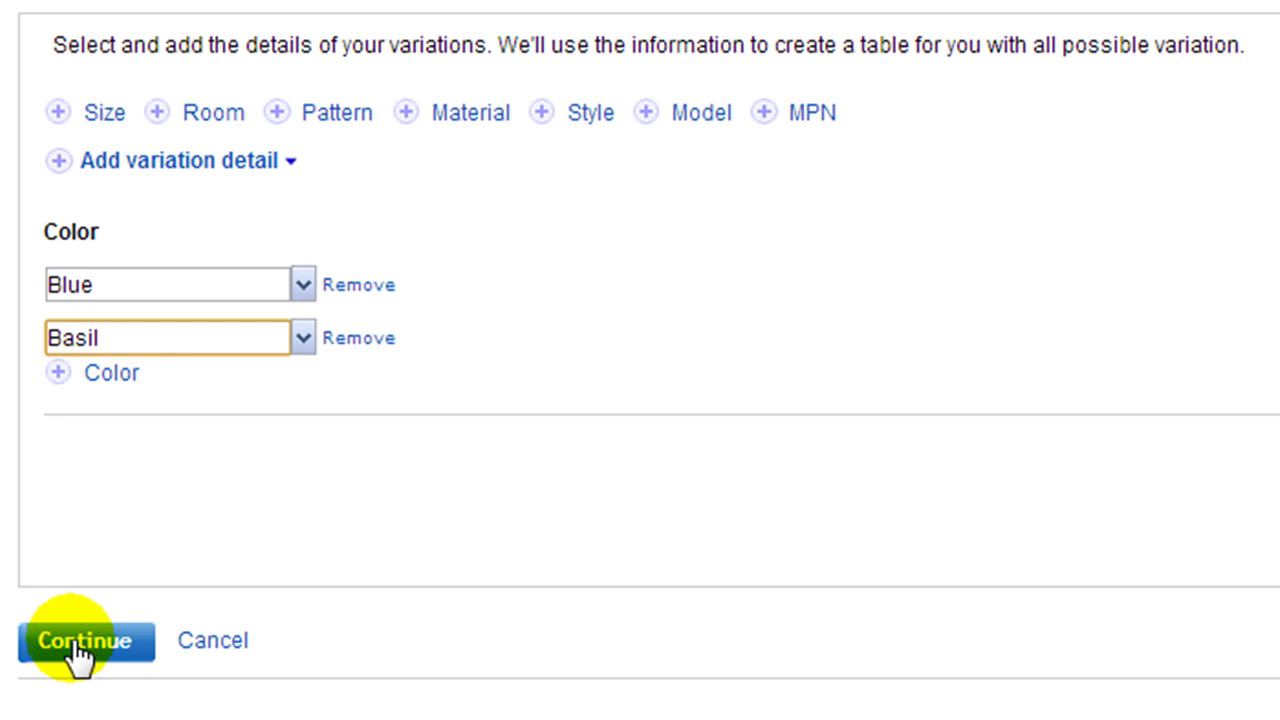
{"action": "left_click", "coordinate": [78, 655]}
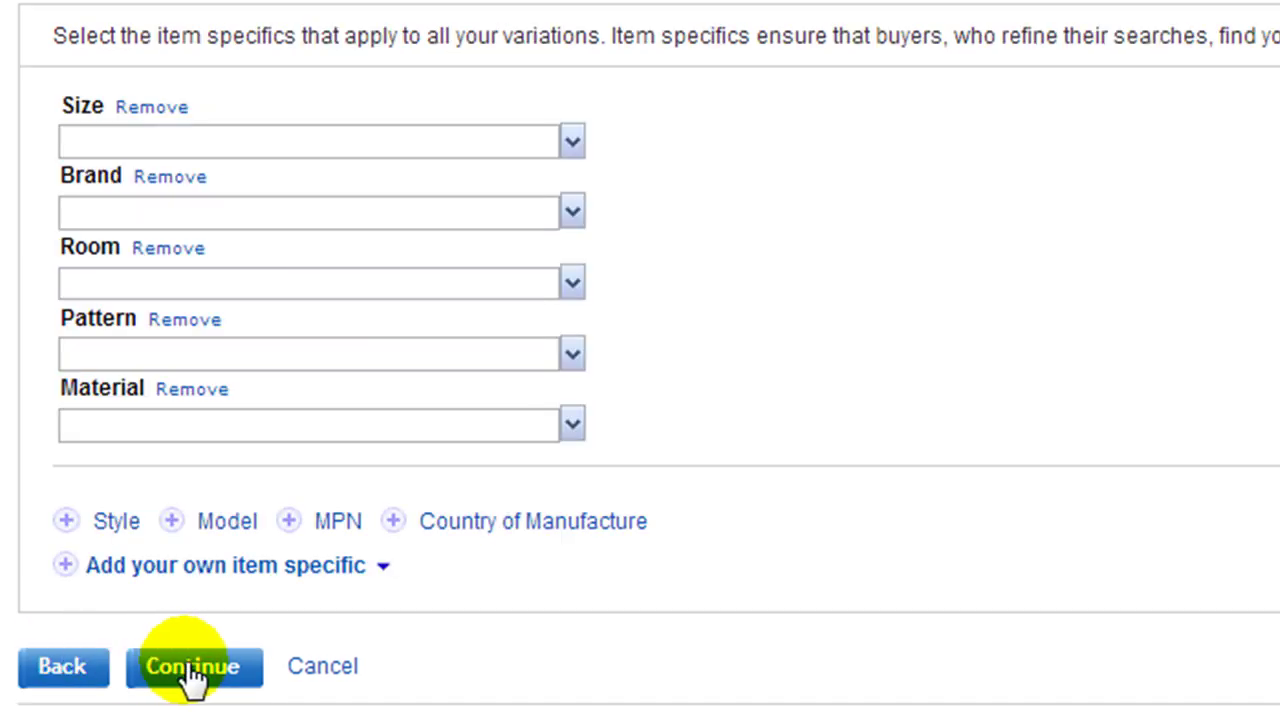
{"action": "left_click", "coordinate": [192, 667]}
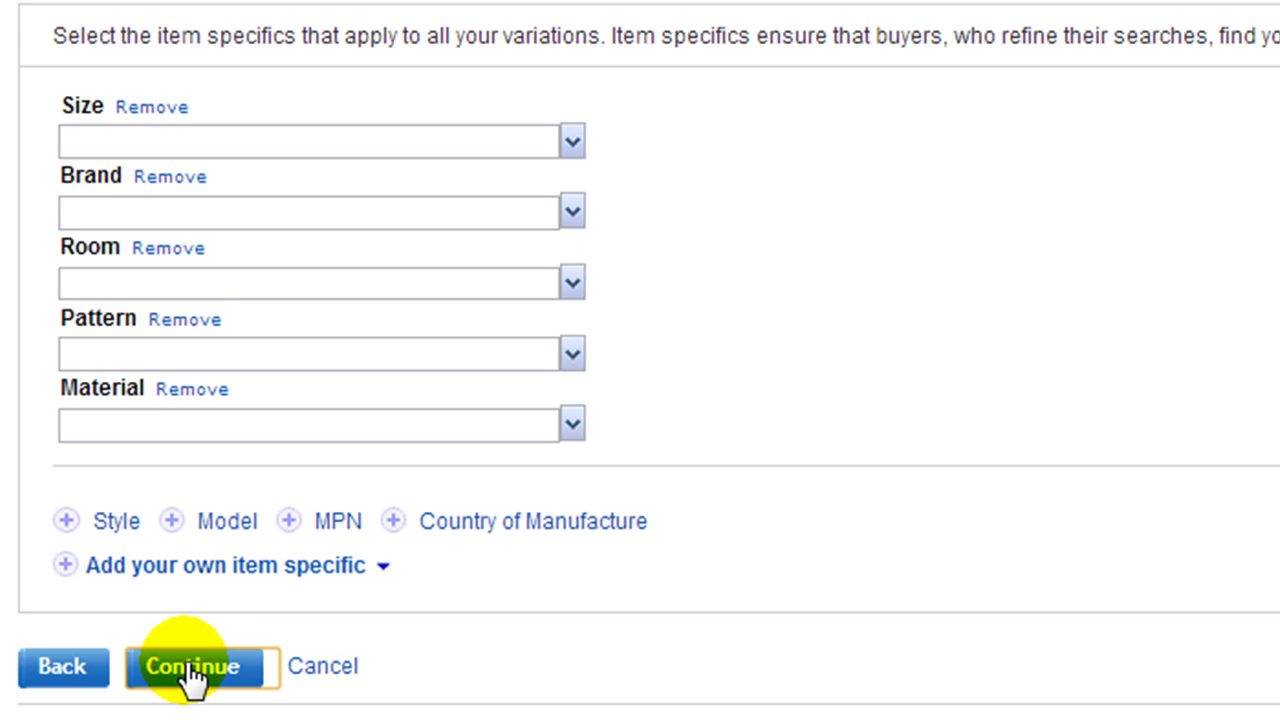
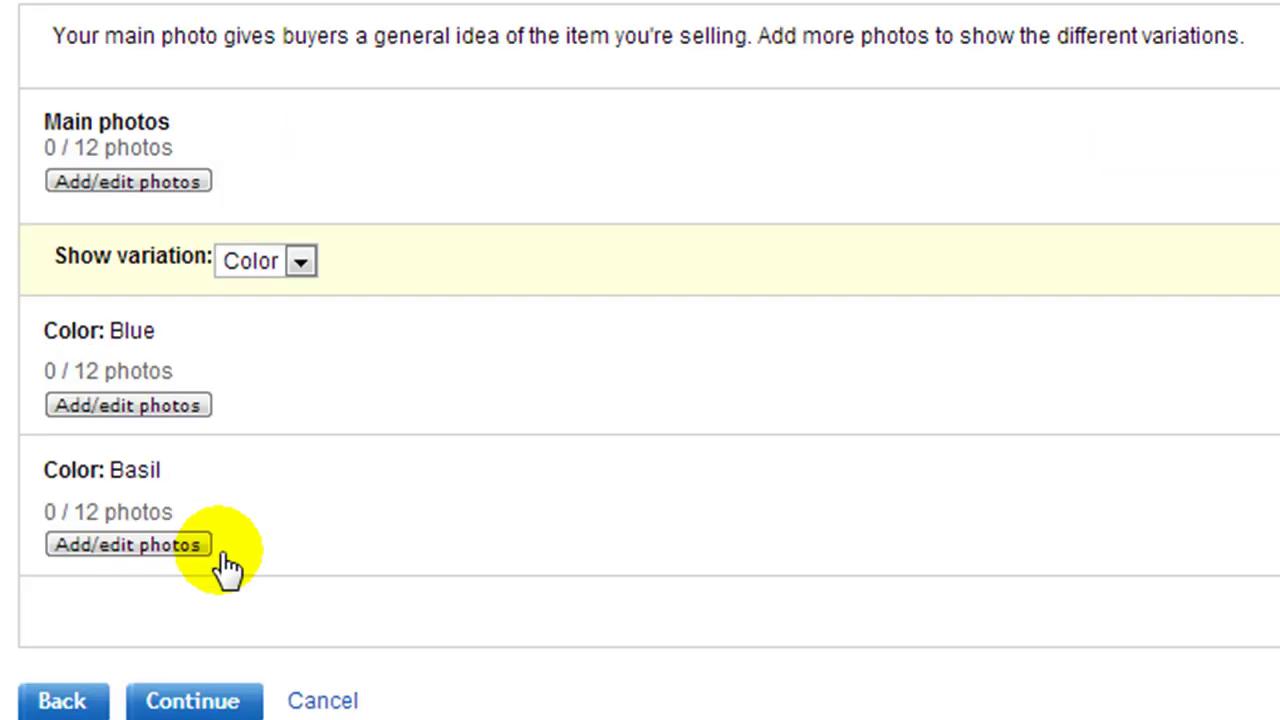
Open the photo uploader for the listing's main photos and shrink its window so the page behind it stays visible
{"action": "left_click", "coordinate": [122, 183]}
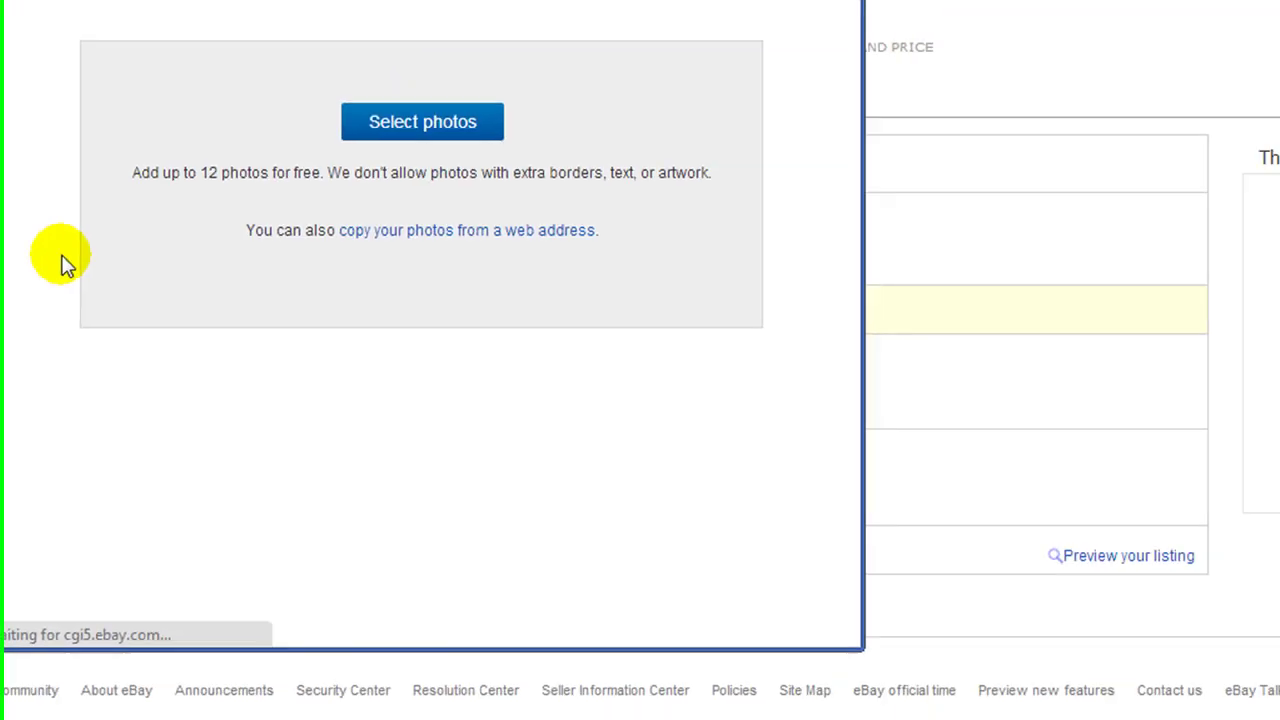
{"action": "left_click_drag", "start_coordinate": [406, 0], "coordinate": [481, 143]}
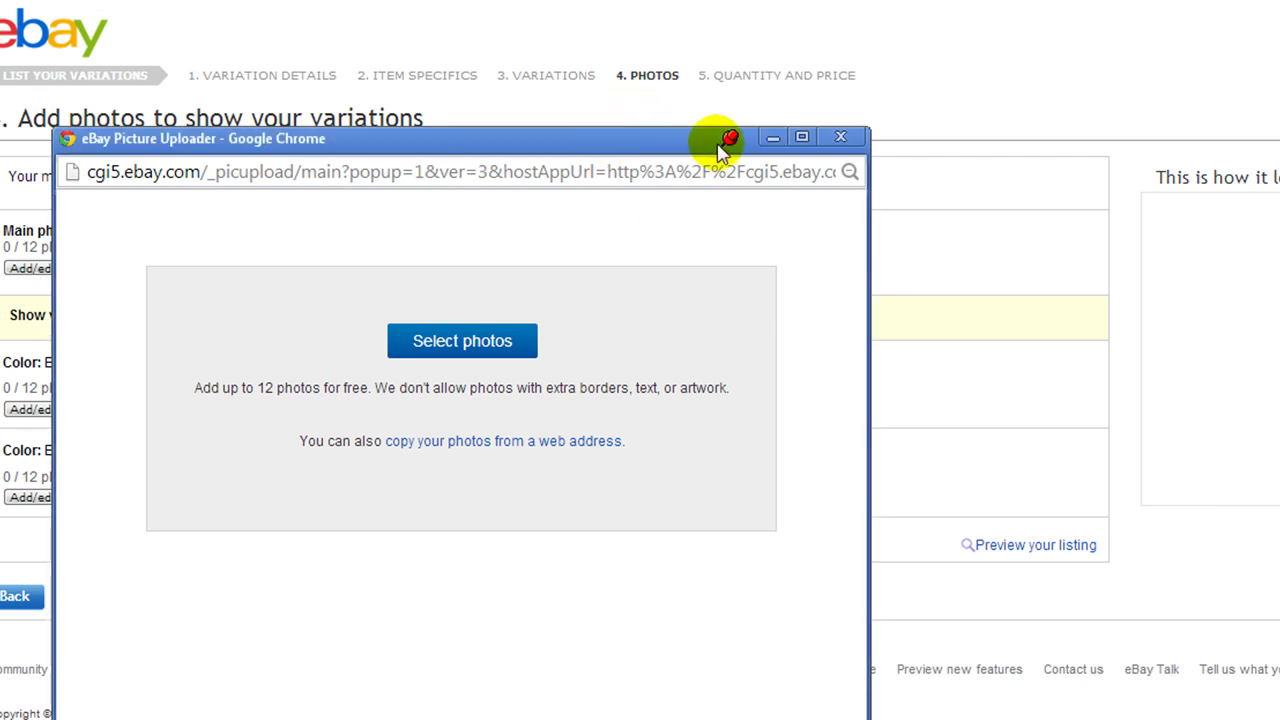
{"action": "left_click_drag", "start_coordinate": [457, 134], "coordinate": [737, 144]}
{"action": "left_click_drag", "start_coordinate": [330, 719], "coordinate": [523, 580]}
{"action": "left_click_drag", "start_coordinate": [730, 160], "coordinate": [788, 260]}
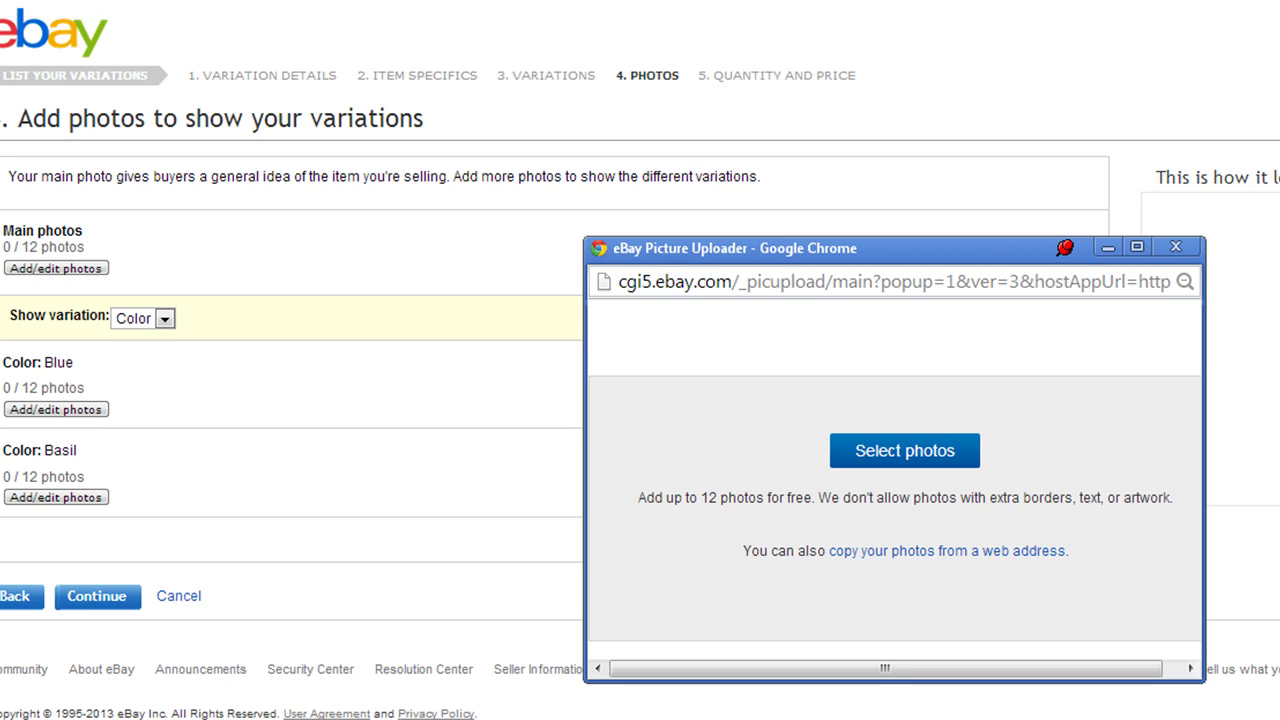
Switch to the Amazon product page, enlarge the photo of the four stacked blankets and copy its image URL
{"action": "key", "text": "alt+Tab"}
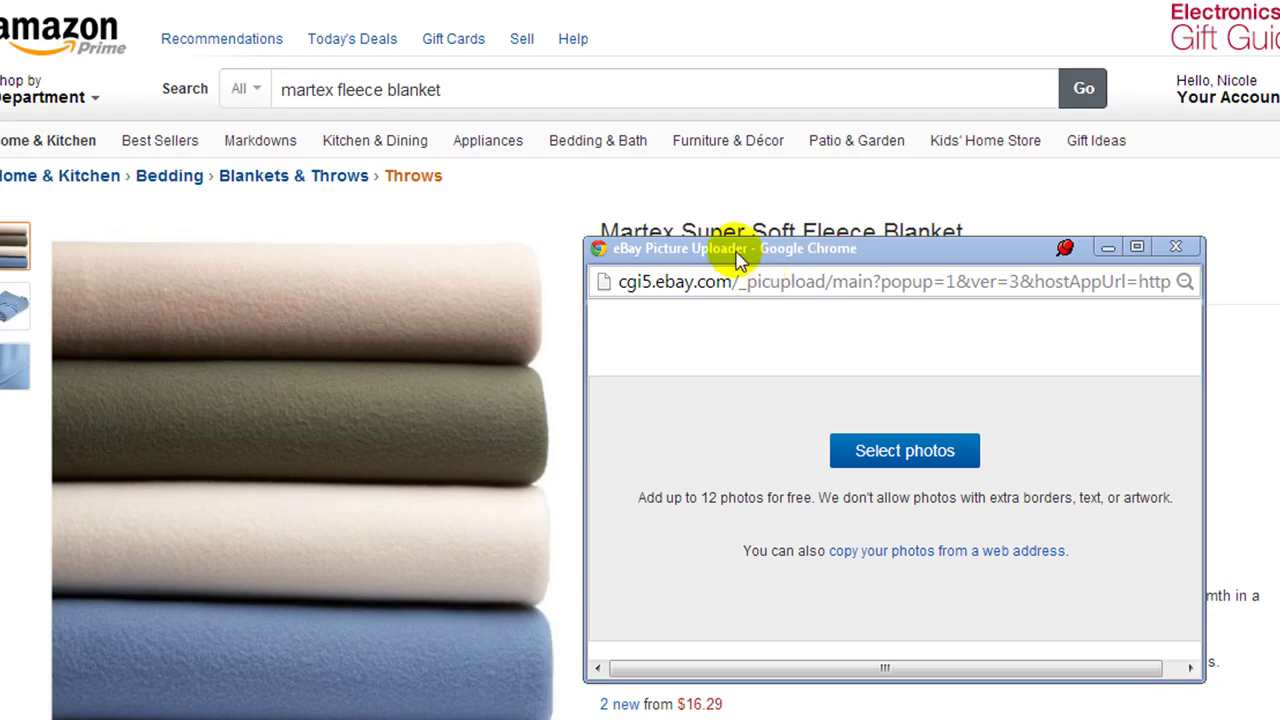
{"action": "left_click_drag", "start_coordinate": [736, 254], "coordinate": [824, 451]}
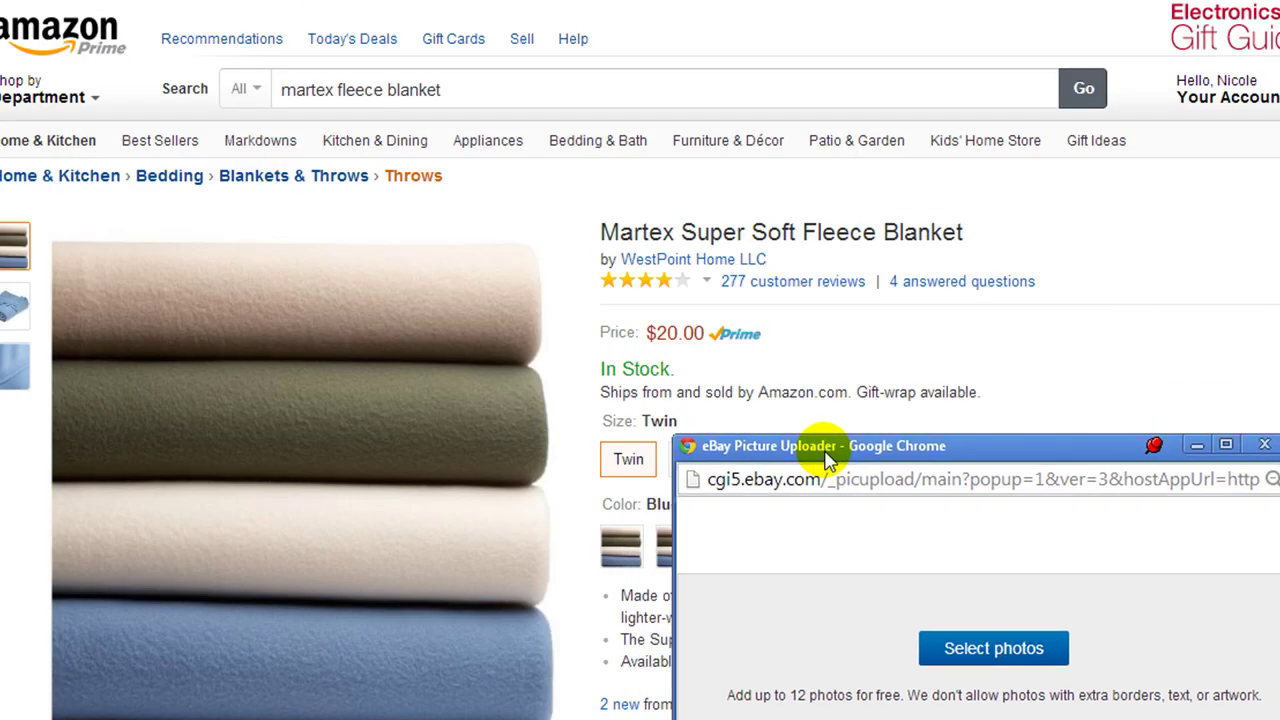
{"action": "mouse_move", "coordinate": [329, 391]}
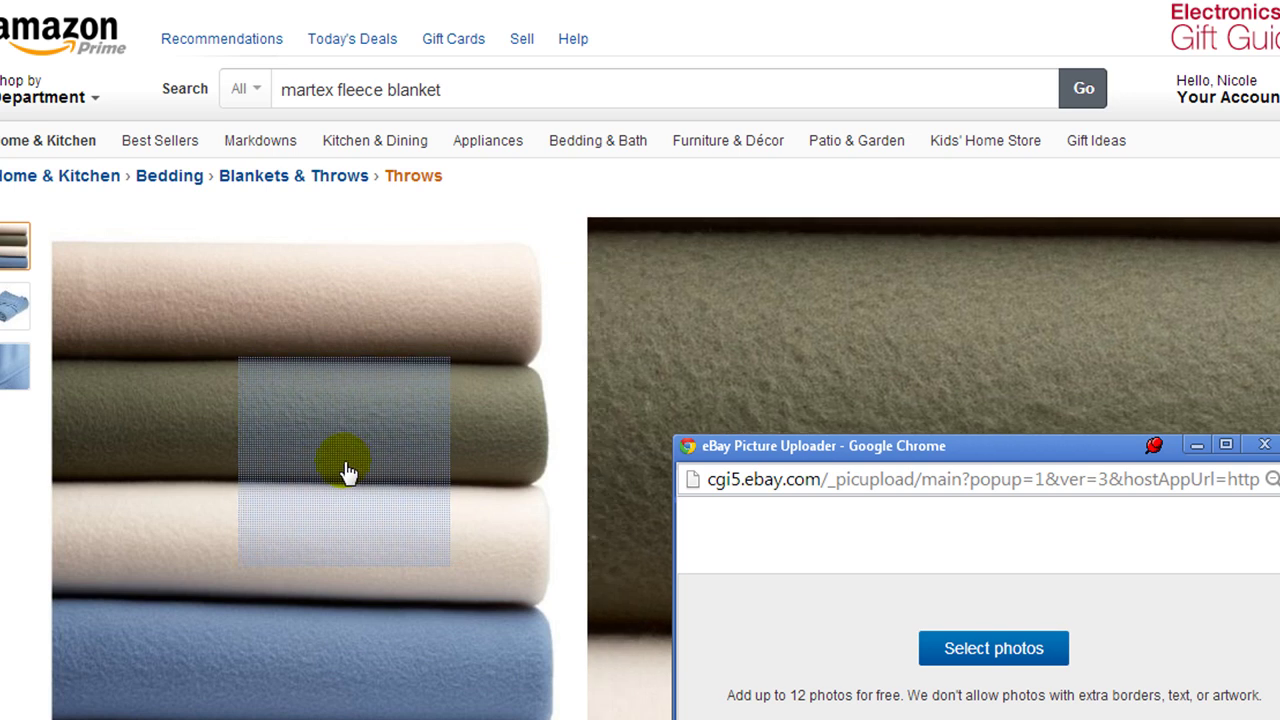
{"action": "left_click", "coordinate": [352, 476]}
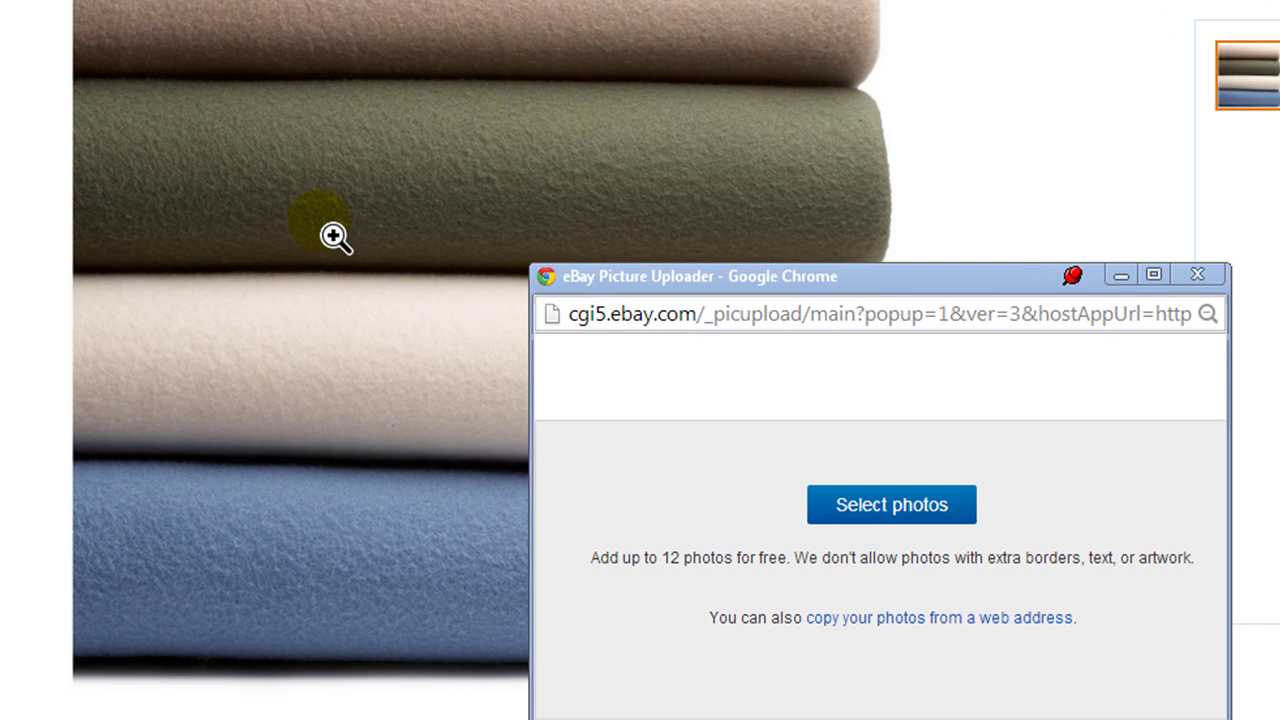
{"action": "right_click", "coordinate": [320, 222]}
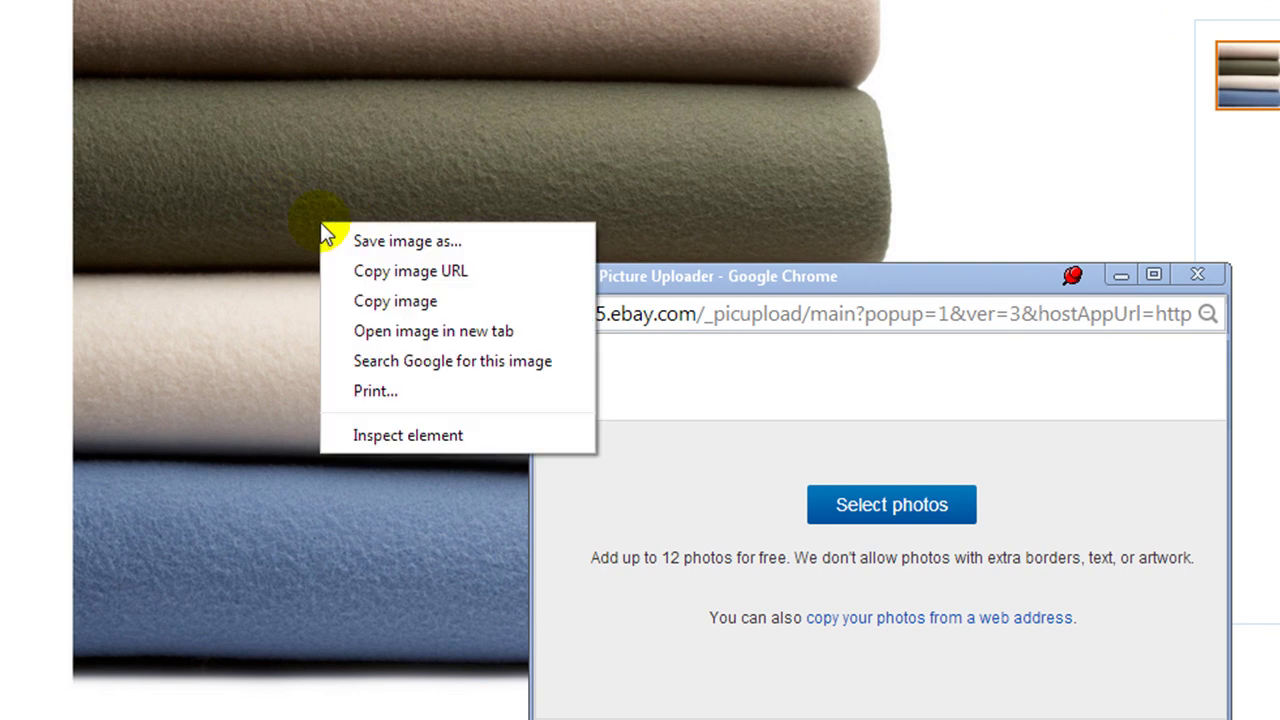
{"action": "left_click", "coordinate": [433, 278]}
Import the stacked-blankets photo into the eBay Picture Uploader from the copied web address
{"action": "left_click_drag", "start_coordinate": [675, 281], "coordinate": [659, 18]}
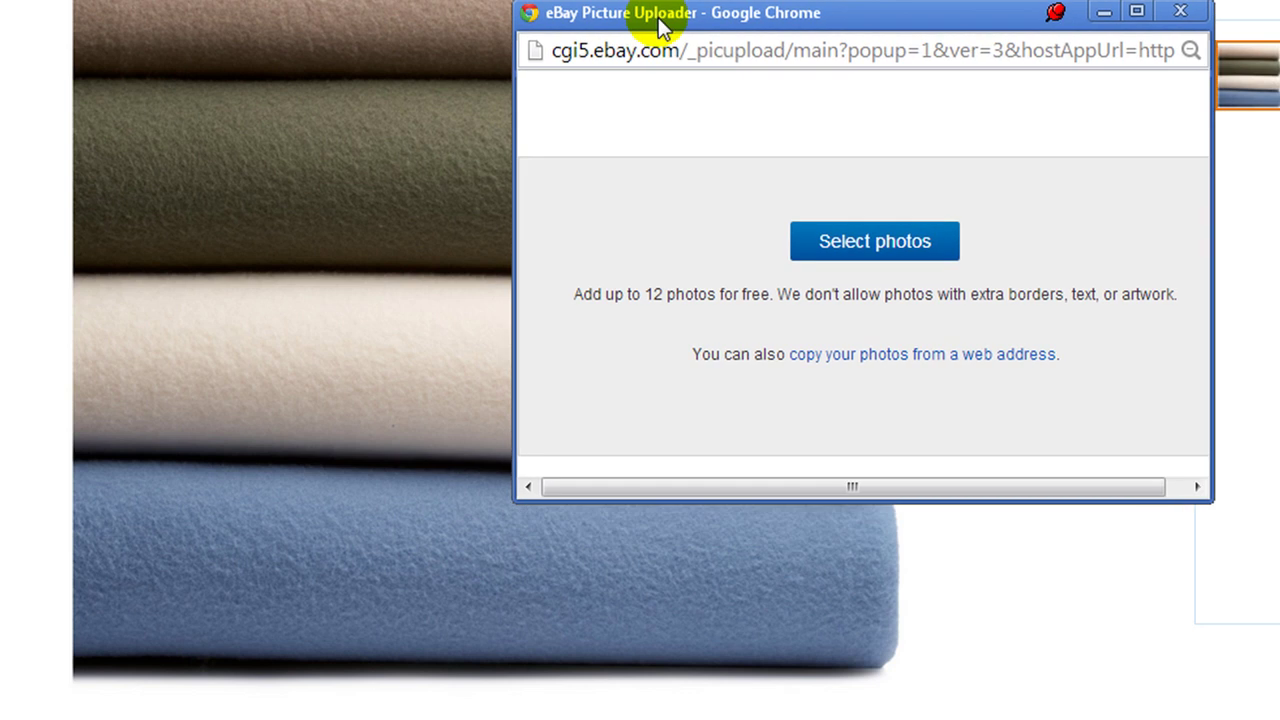
{"action": "left_click", "coordinate": [886, 355]}
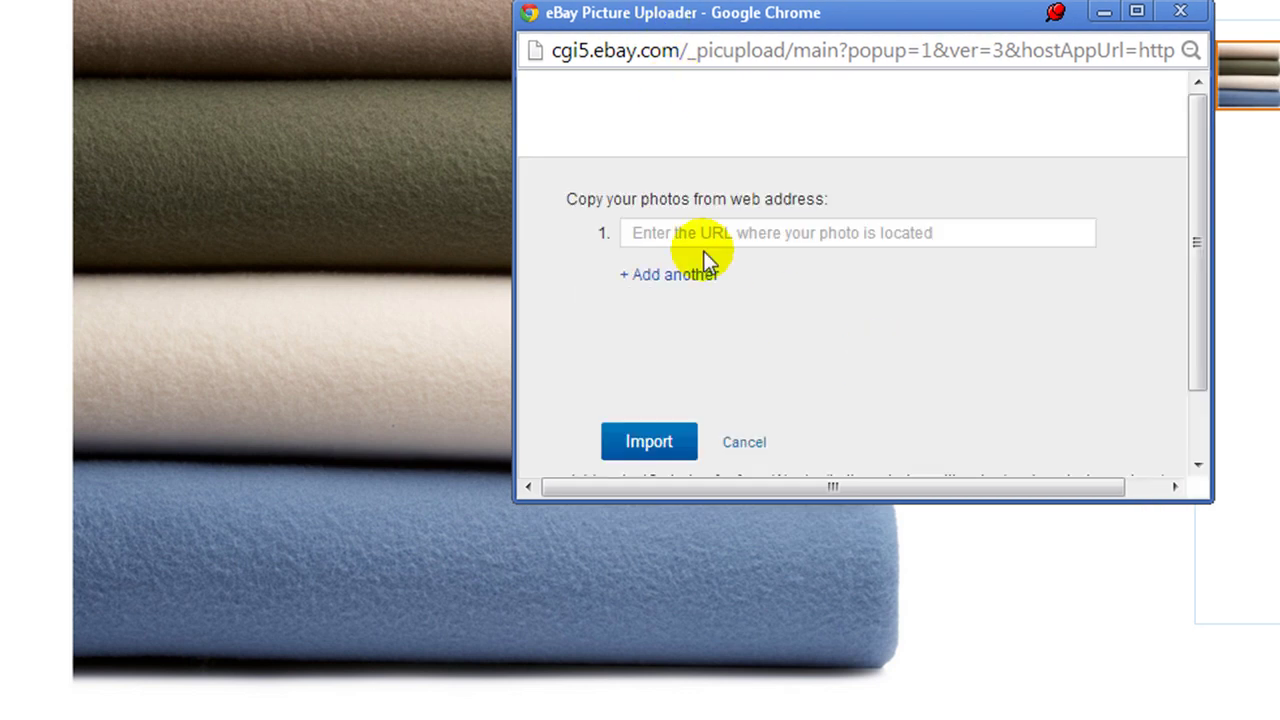
{"action": "left_click", "coordinate": [650, 232]}
{"action": "right_click", "coordinate": [671, 235]}
{"action": "left_click", "coordinate": [714, 384]}
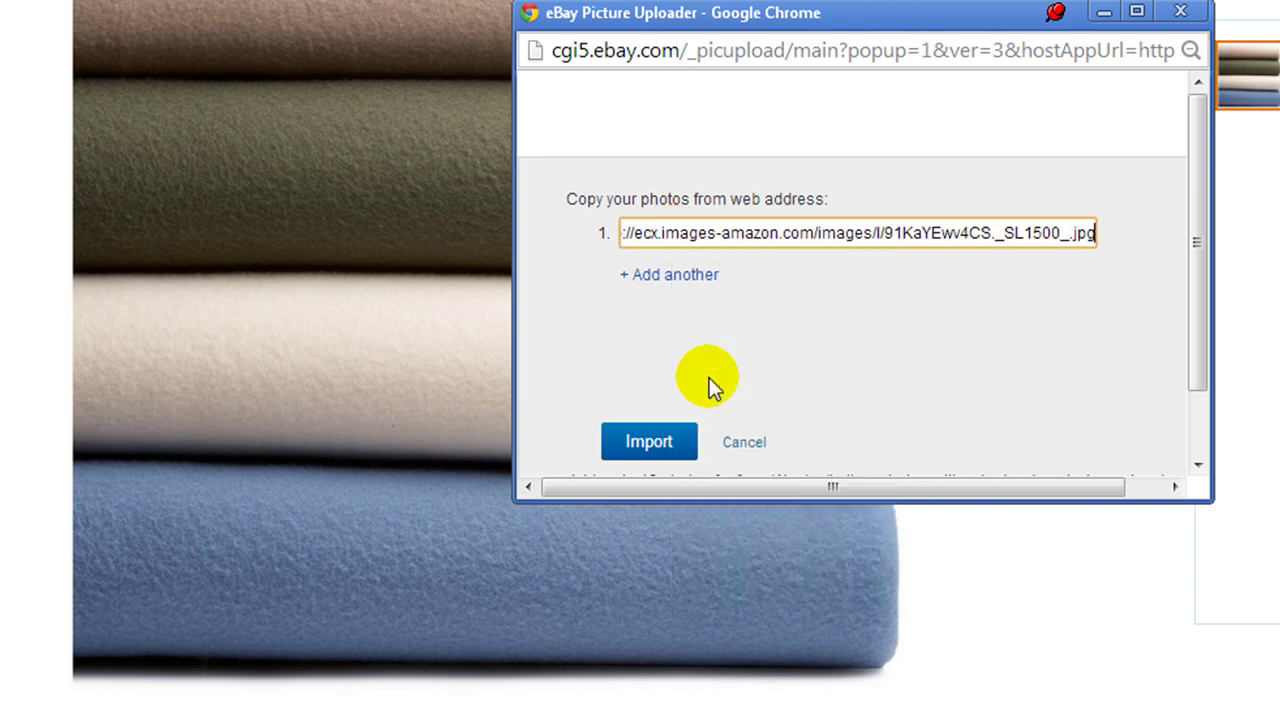
{"action": "left_click", "coordinate": [648, 445]}
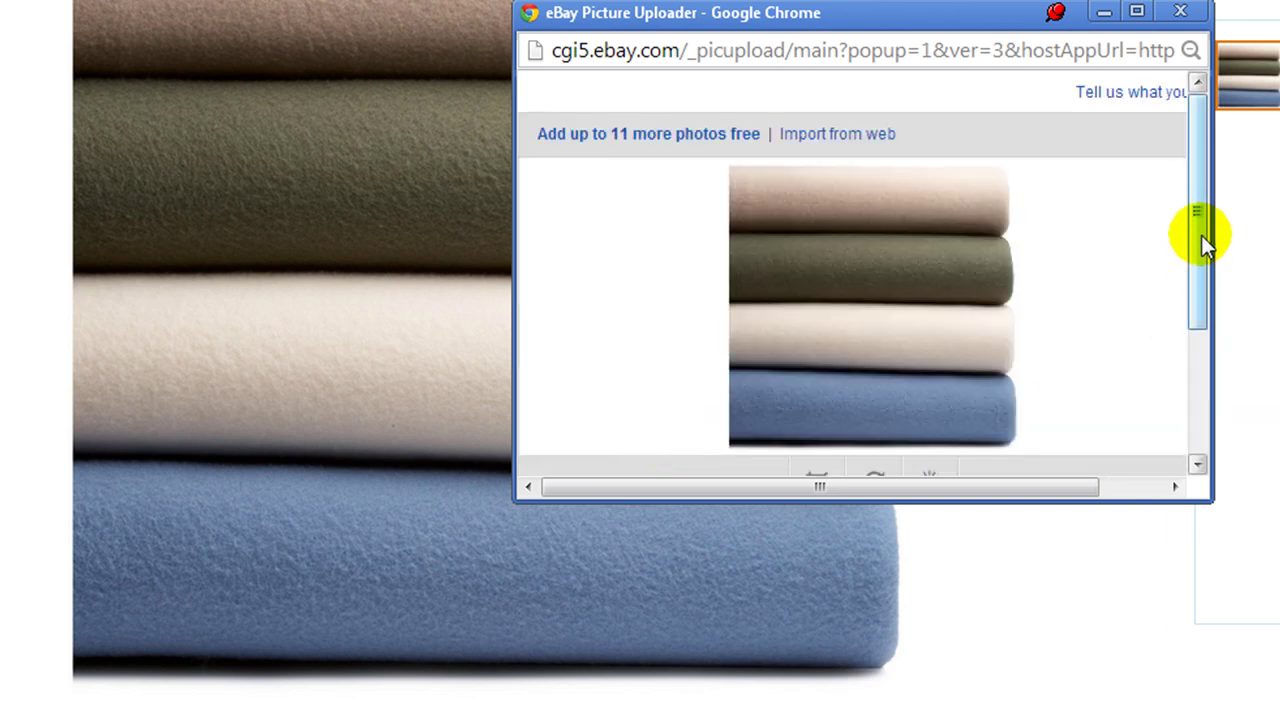
Upload the imported stacked-blankets photo as the listing's main photo and close the enlarged Amazon image
{"action": "left_click_drag", "start_coordinate": [1201, 224], "coordinate": [1218, 415]}
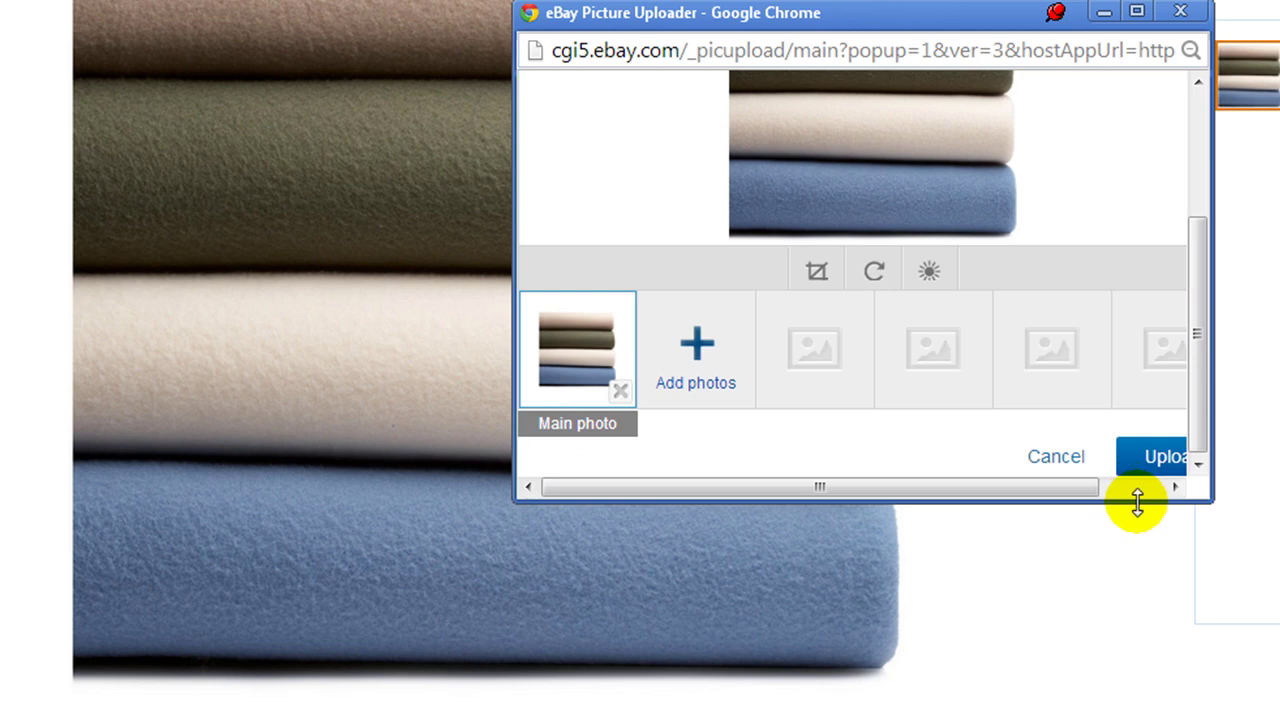
{"action": "left_click_drag", "start_coordinate": [1101, 486], "coordinate": [1148, 488]}
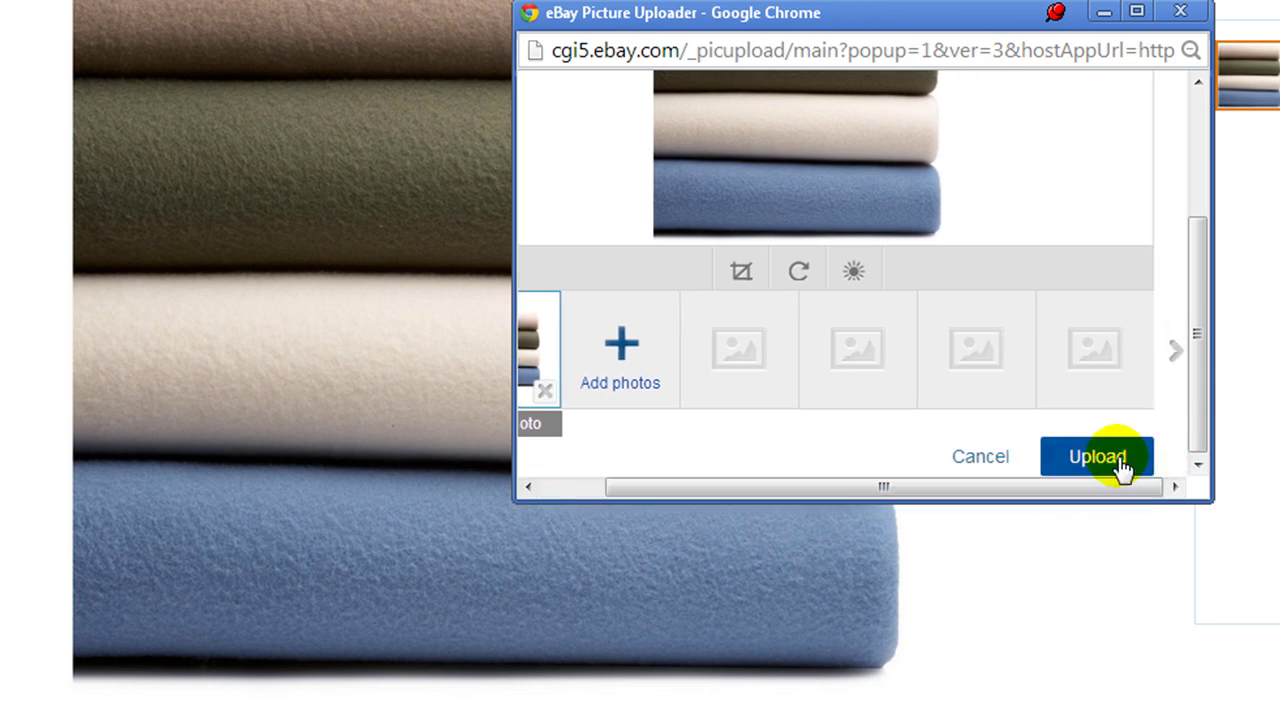
{"action": "left_click", "coordinate": [1119, 459]}
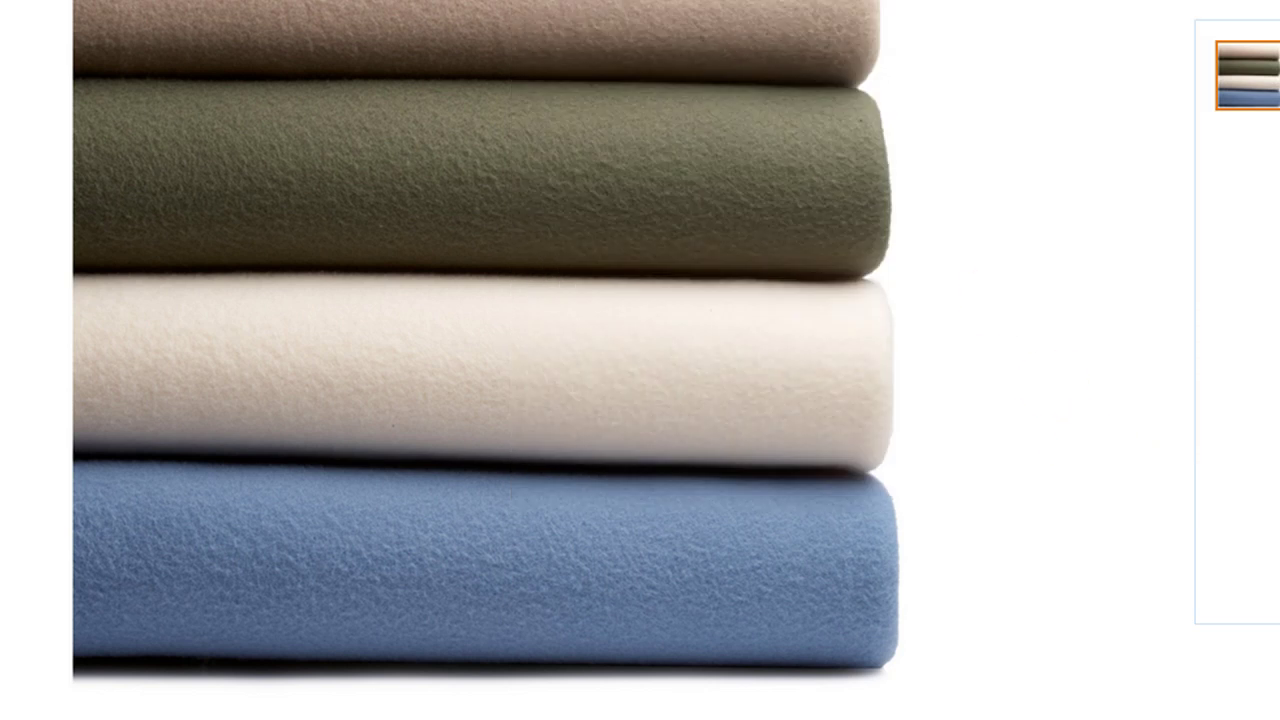
{"action": "key", "text": "Escape"}
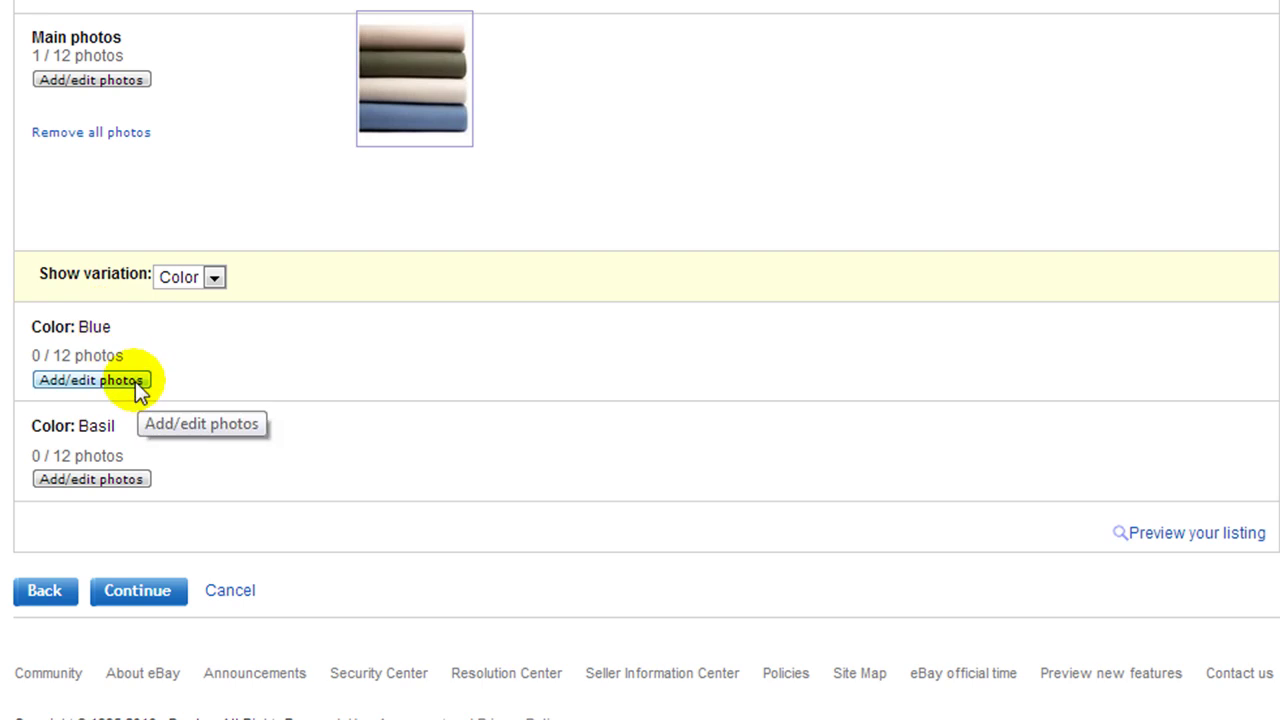
Open the photo uploader for the Blue color variation and place its shrunken window beside the Amazon product photos
{"action": "left_click", "coordinate": [137, 385]}
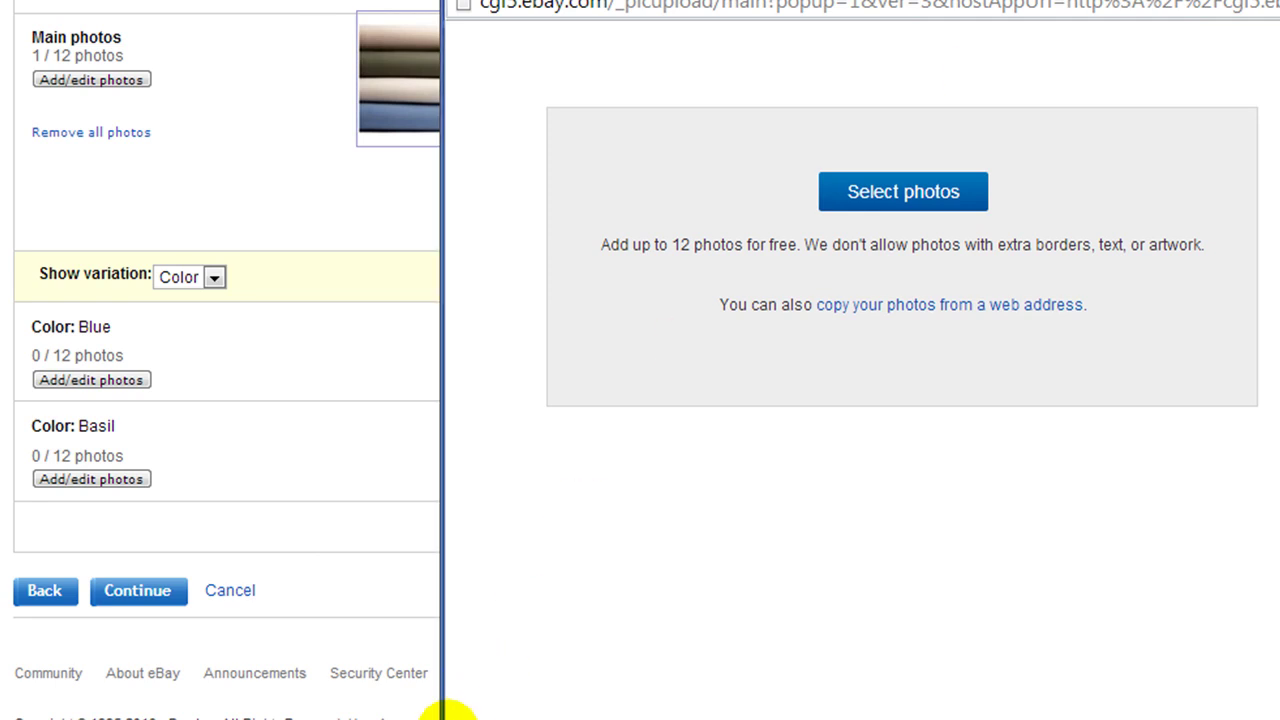
{"action": "left_click_drag", "start_coordinate": [443, 714], "coordinate": [667, 451]}
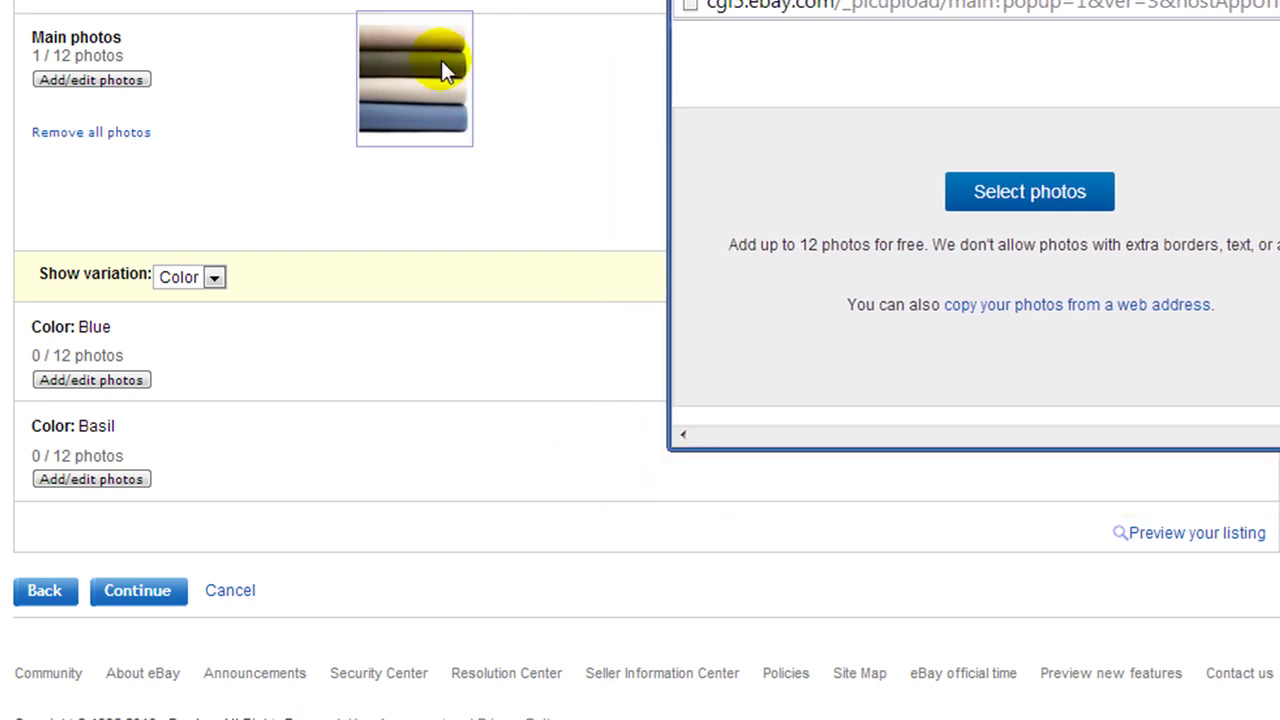
{"action": "key", "text": "alt+Tab"}
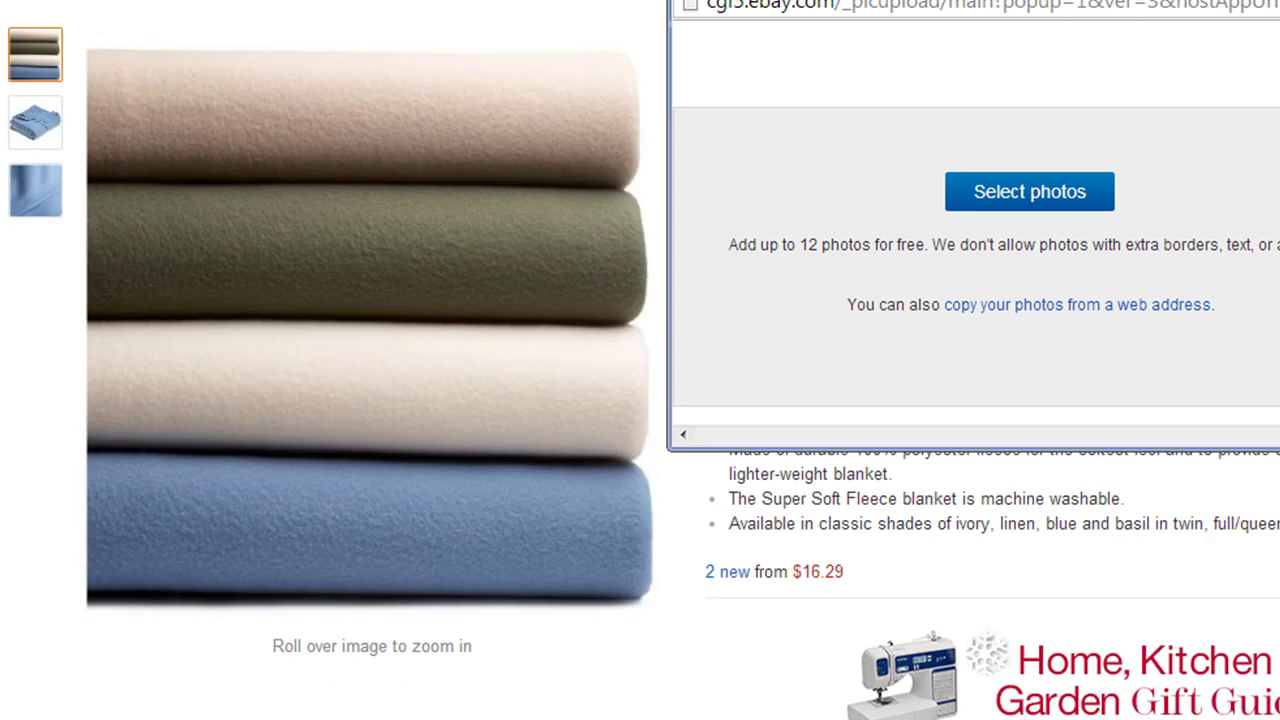
{"action": "left_click_drag", "start_coordinate": [745, 0], "coordinate": [870, 125]}
Copy the enlarged folded blue blanket photo's image URL from Amazon and enter it as the uploader's first web address
{"action": "mouse_move", "coordinate": [45, 135]}
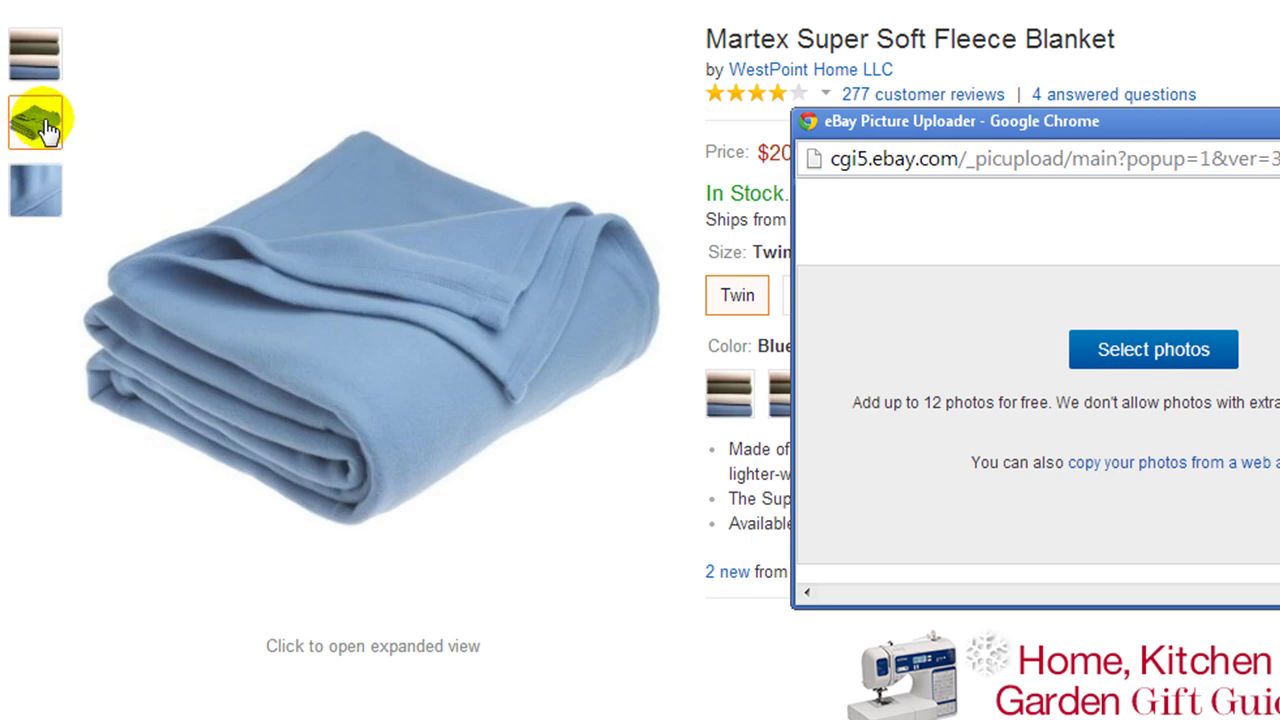
{"action": "left_click", "coordinate": [44, 120]}
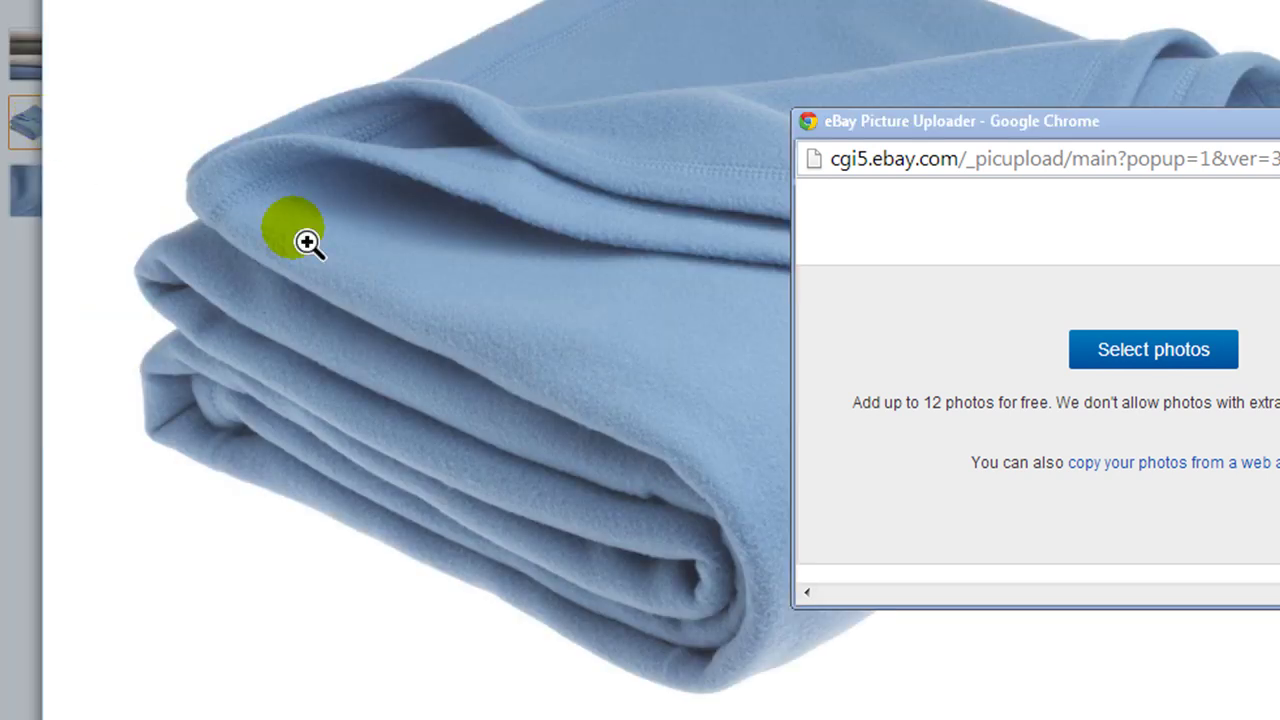
{"action": "right_click", "coordinate": [565, 179]}
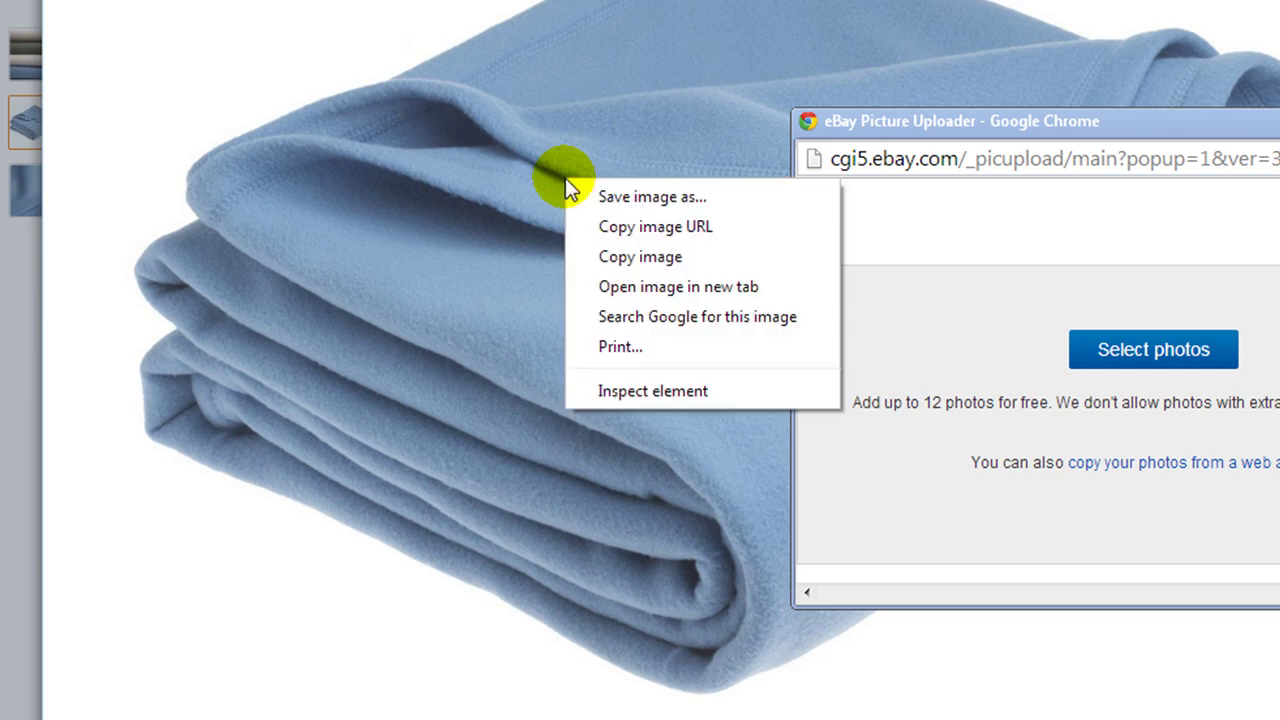
{"action": "left_click", "coordinate": [614, 228]}
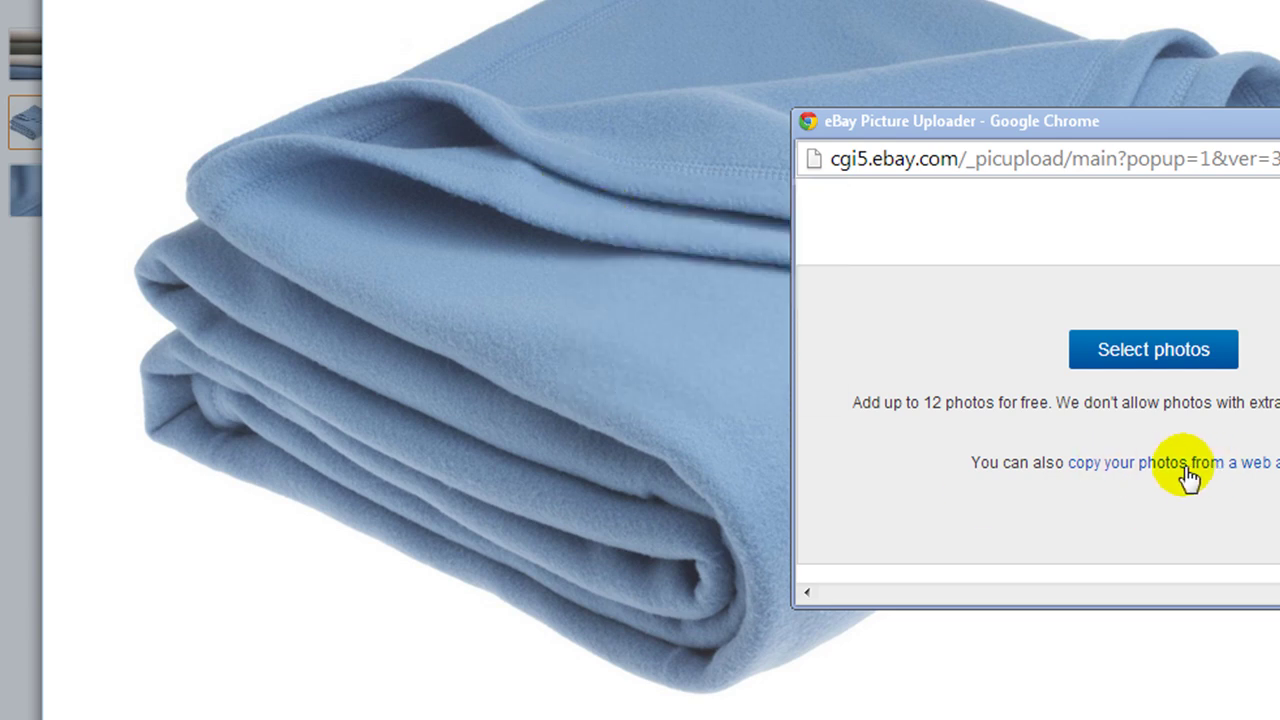
{"action": "left_click", "coordinate": [1148, 465]}
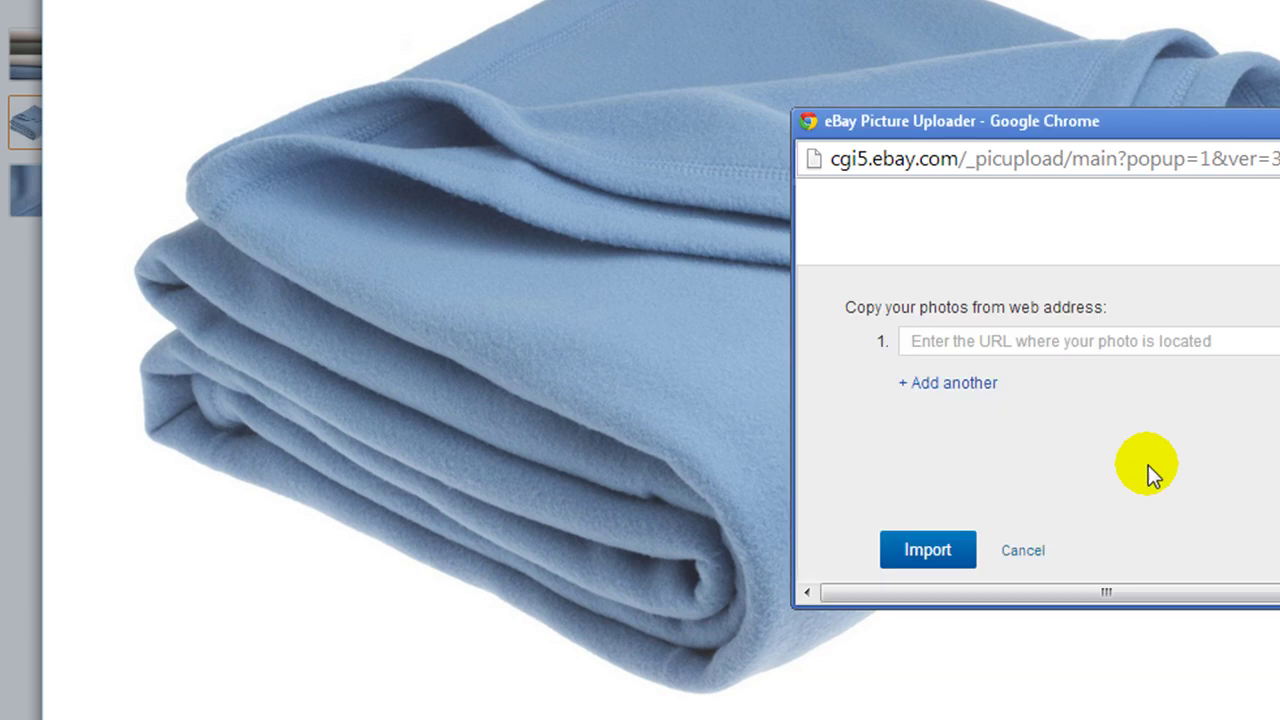
{"action": "right_click", "coordinate": [965, 343]}
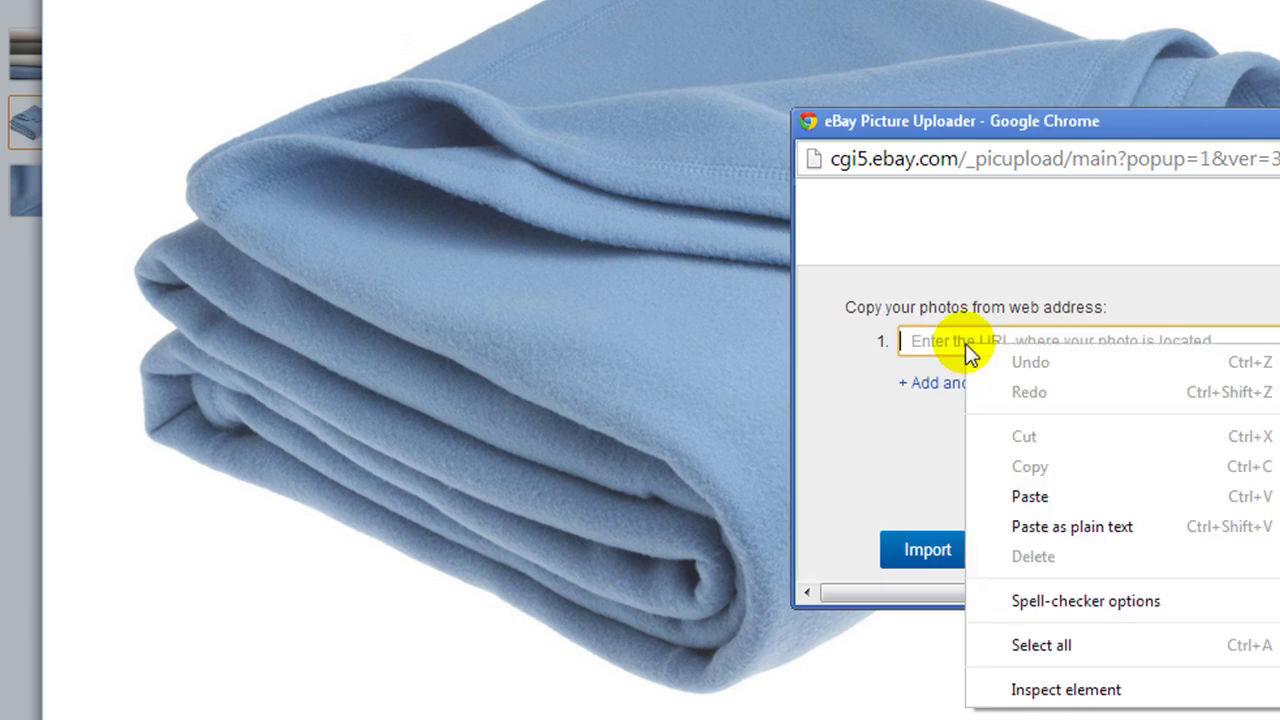
{"action": "left_click", "coordinate": [1018, 496]}
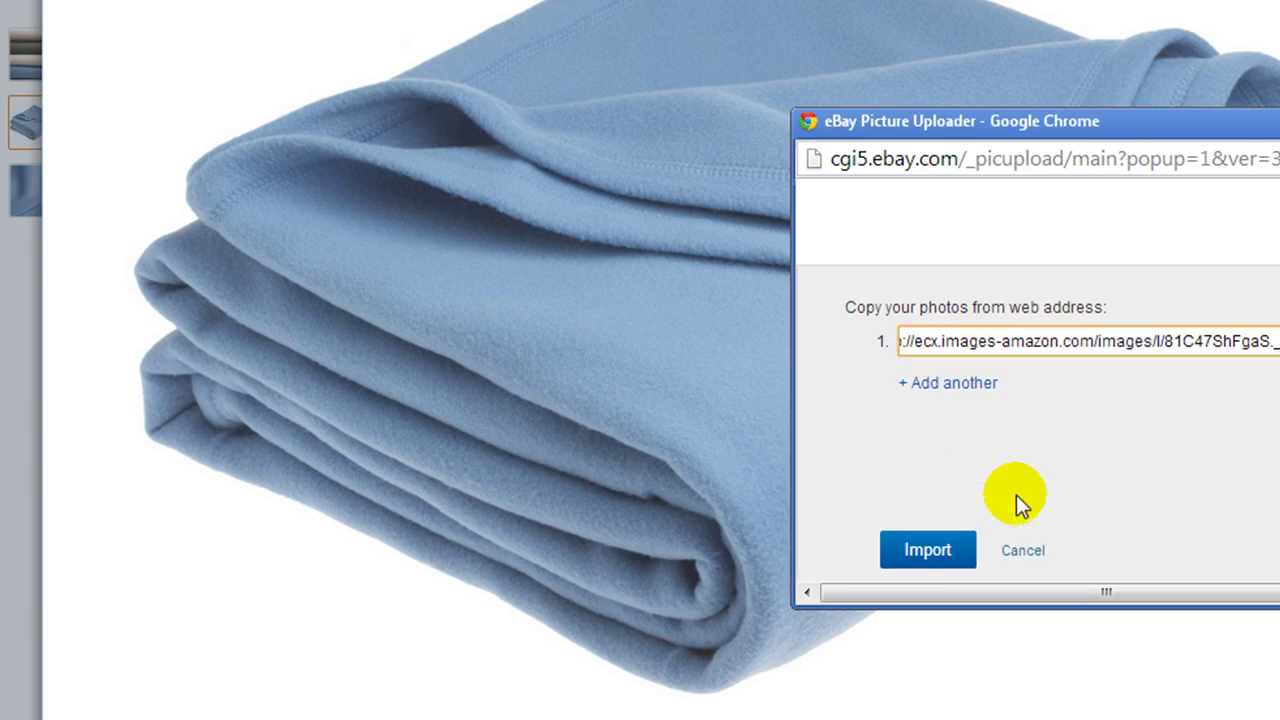
Add a second web address to the uploader and fill it with the image URL of Amazon's blue fabric close-up
{"action": "left_click", "coordinate": [970, 384]}
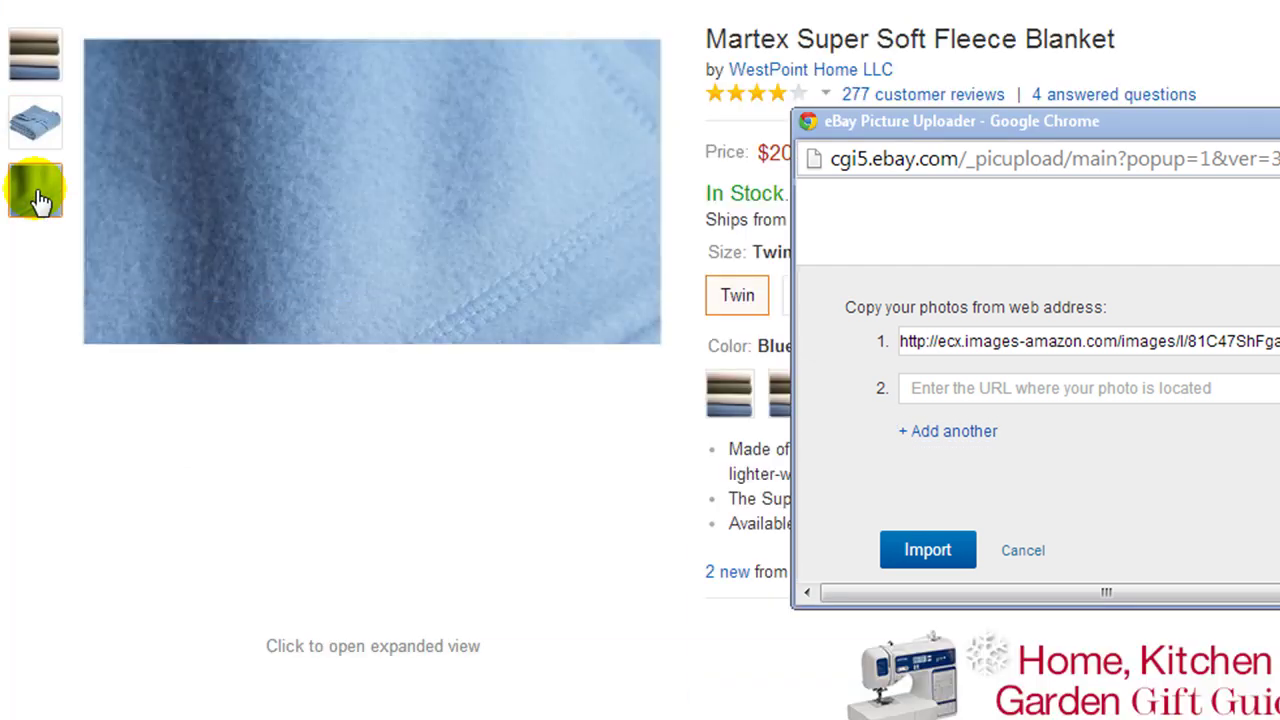
{"action": "left_click", "coordinate": [40, 200]}
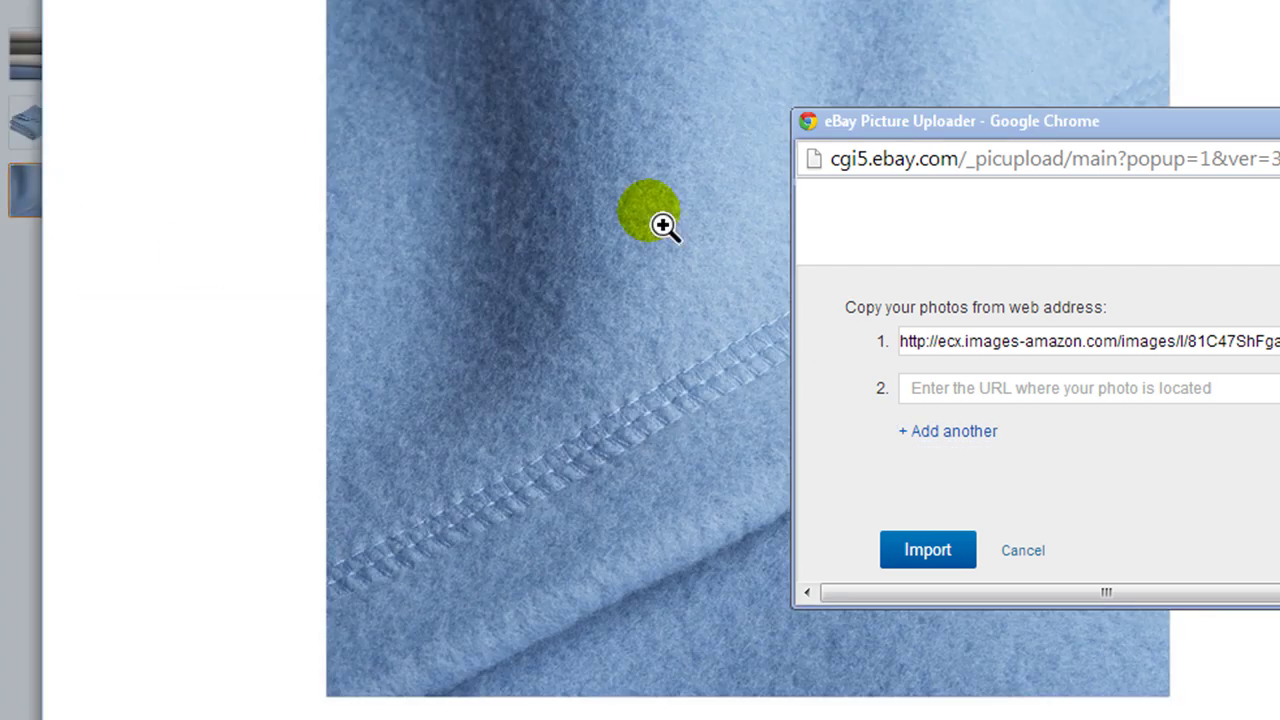
{"action": "right_click", "coordinate": [651, 213]}
{"action": "left_click", "coordinate": [703, 262]}
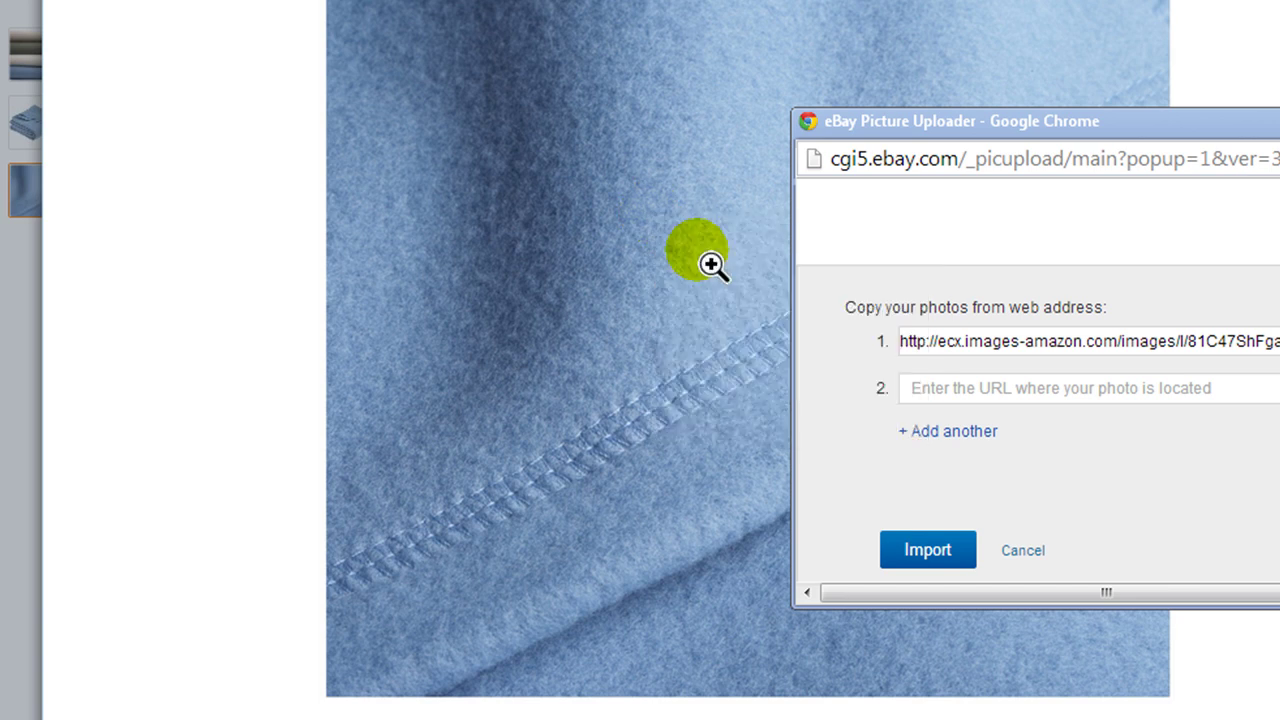
{"action": "left_click", "coordinate": [934, 382]}
{"action": "right_click", "coordinate": [934, 385]}
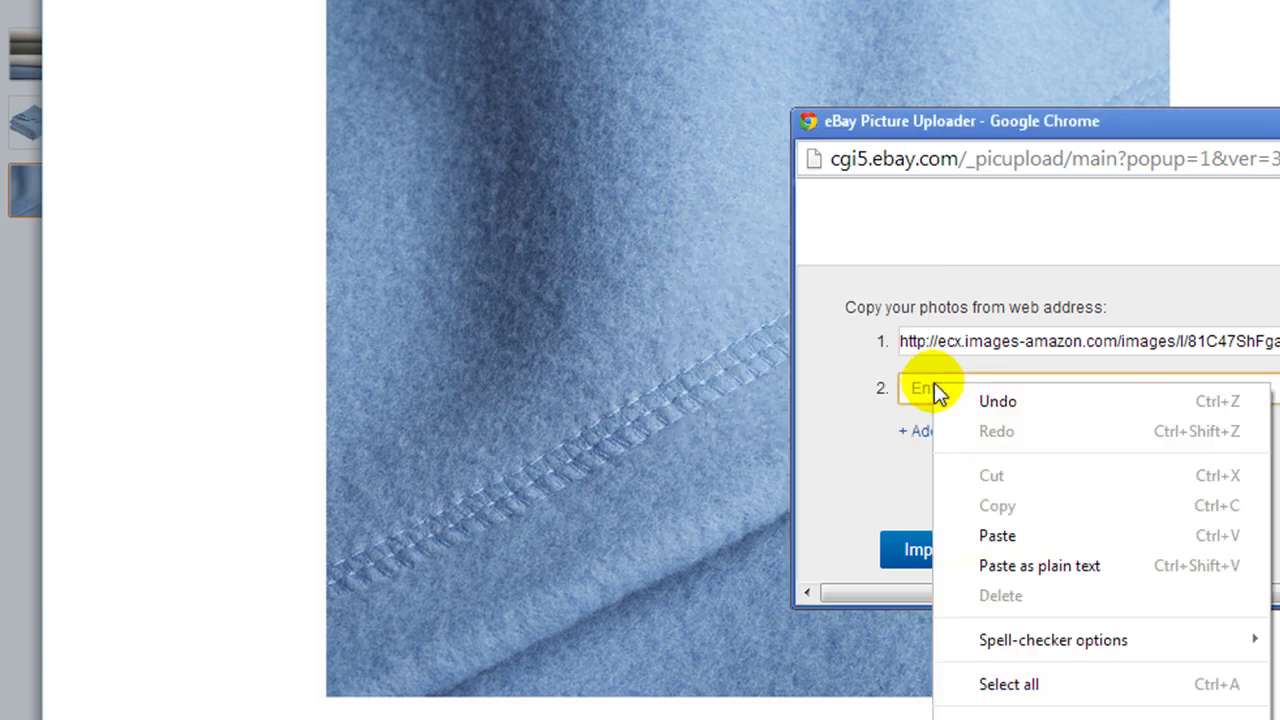
{"action": "left_click", "coordinate": [1008, 535]}
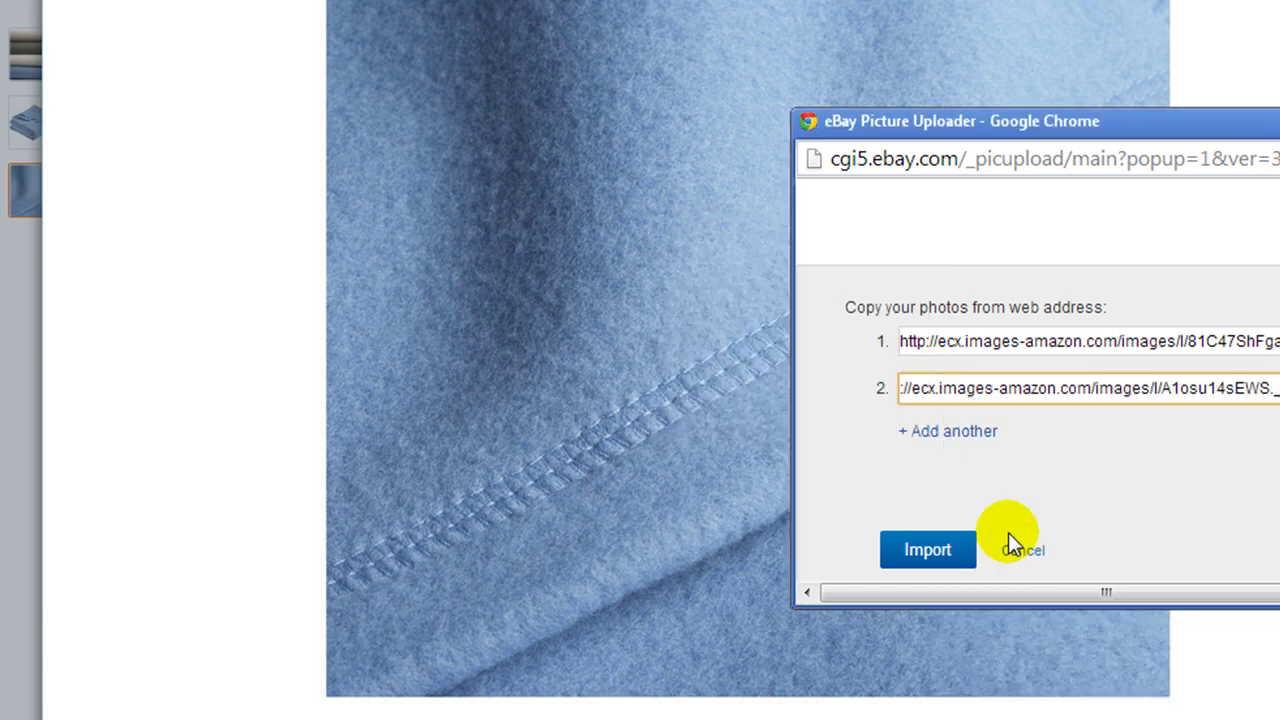
Import both blue blanket photos from their web addresses and upload them to the Blue color variation
{"action": "left_click", "coordinate": [918, 555]}
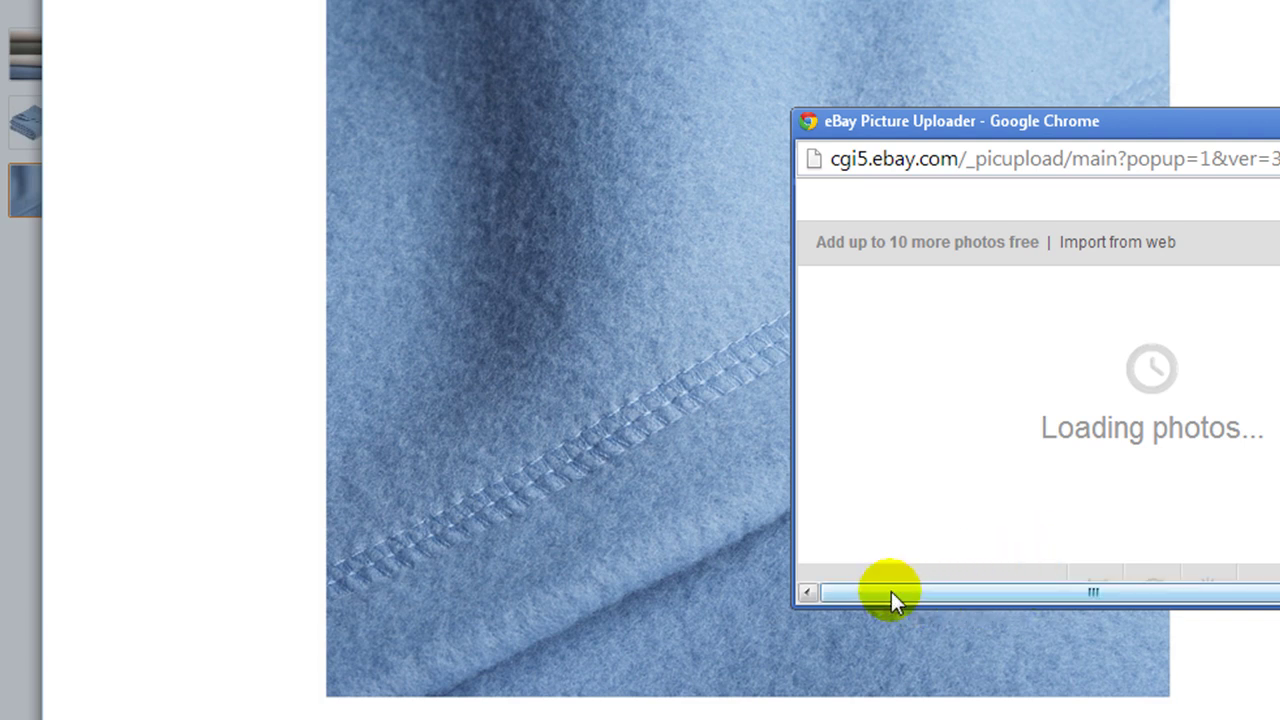
{"action": "left_click_drag", "start_coordinate": [891, 591], "coordinate": [1057, 599]}
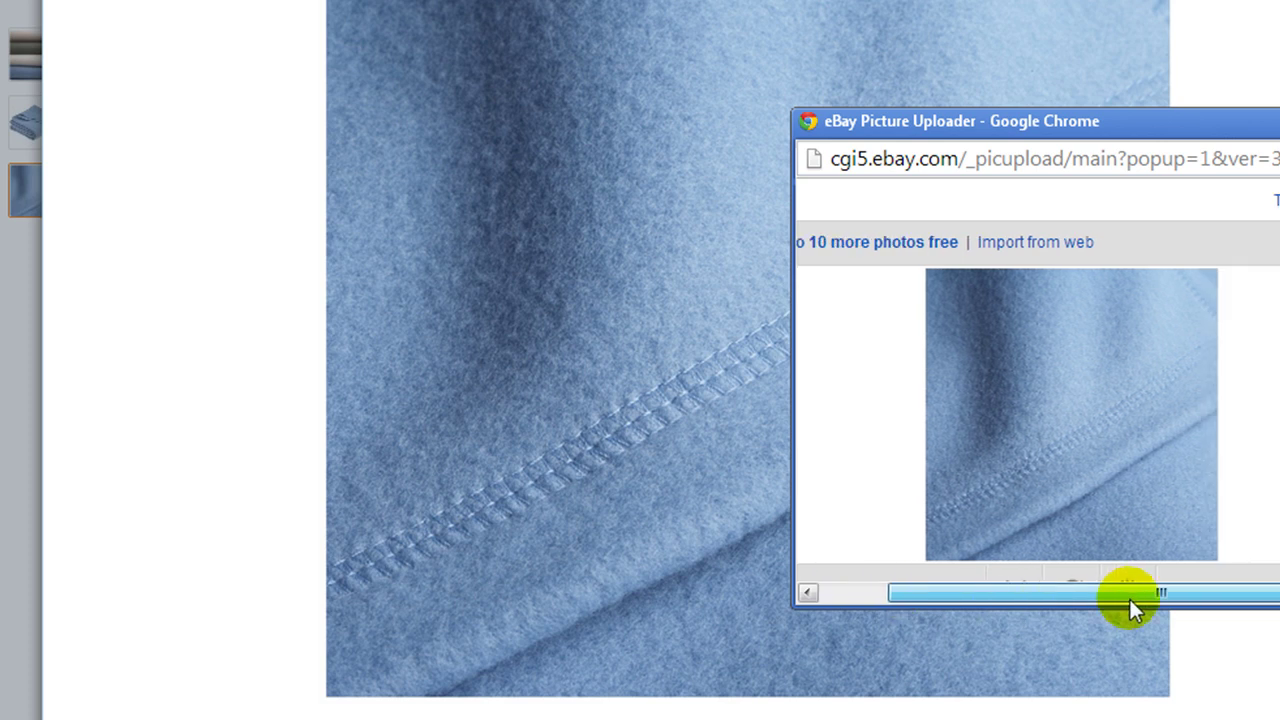
{"action": "scroll", "coordinate": [1038, 377], "scroll_direction": "down", "scroll_amount": 3}
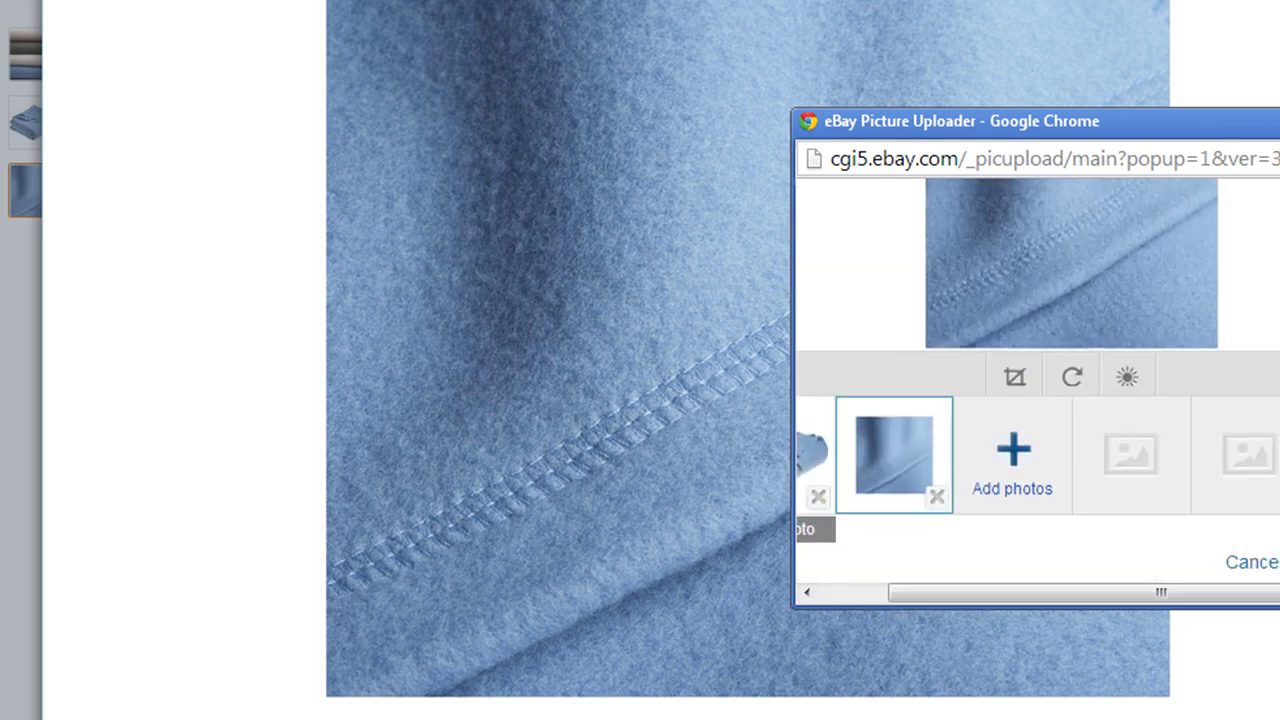
{"action": "key", "text": "Return"}
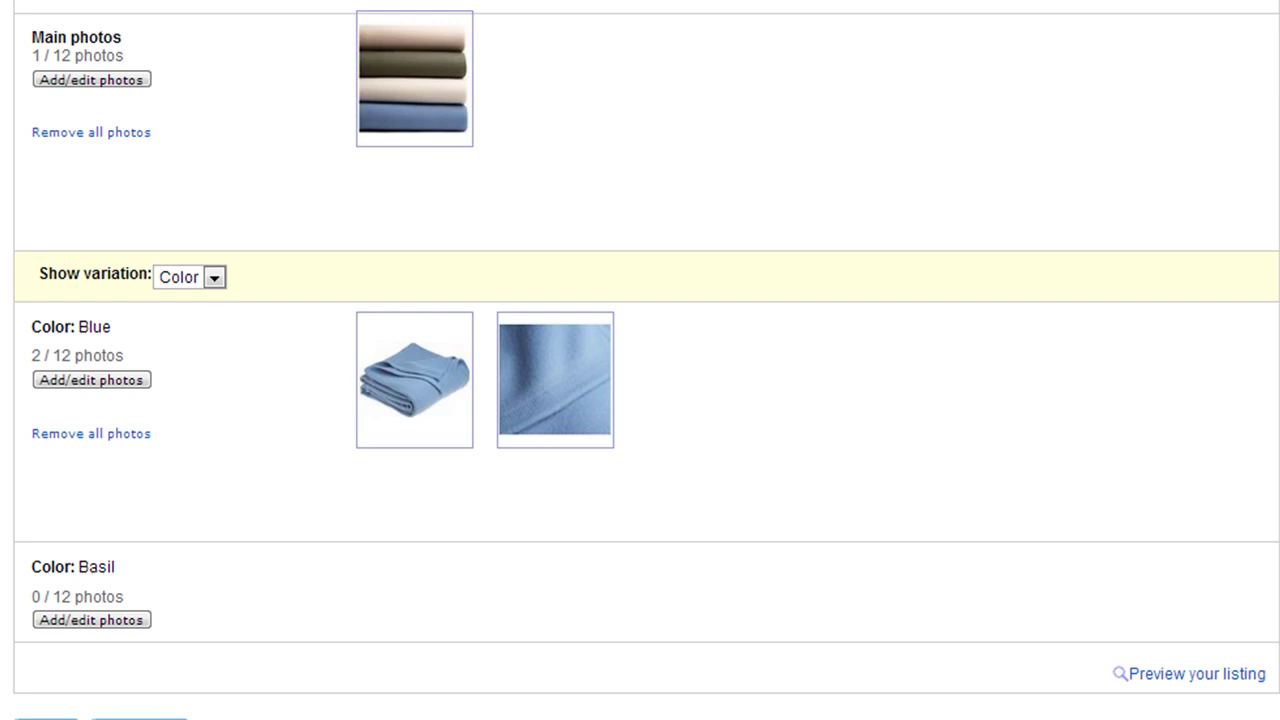
Open the photo uploader for the Basil color variation and place its shrunken window beside the Amazon product photos
{"action": "left_click", "coordinate": [115, 620]}
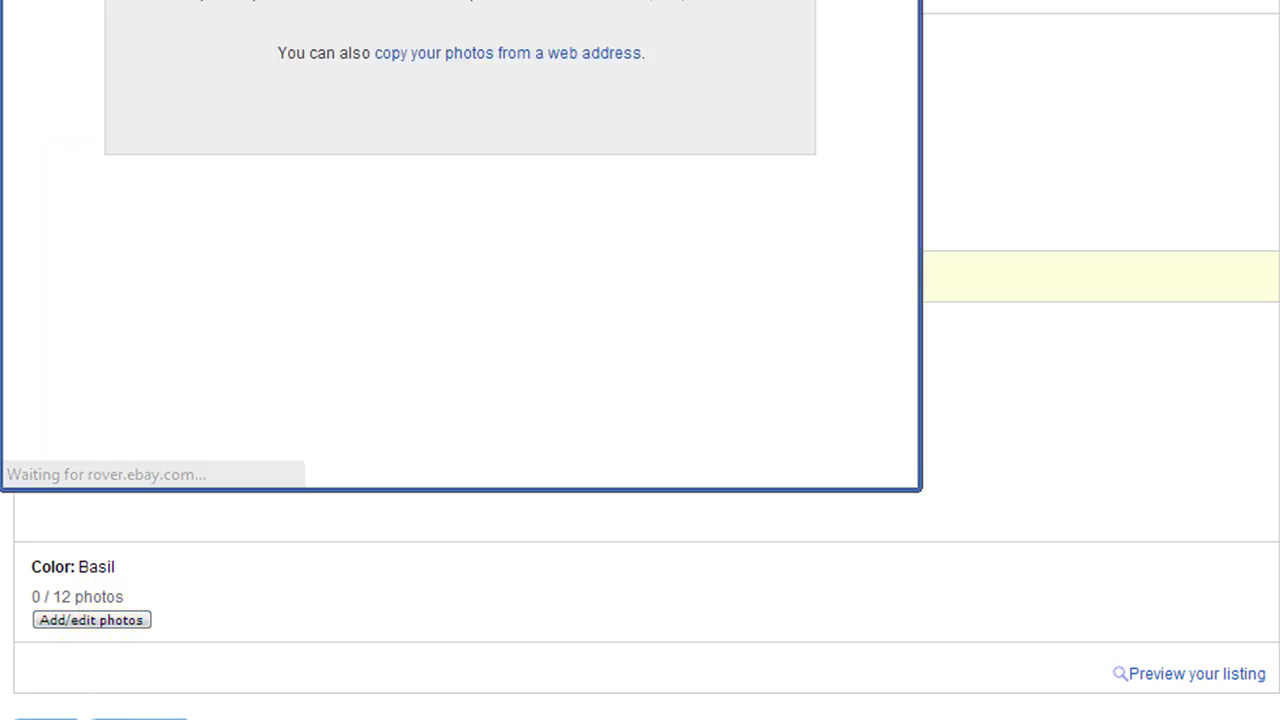
{"action": "left_click_drag", "start_coordinate": [621, 0], "coordinate": [1043, 26]}
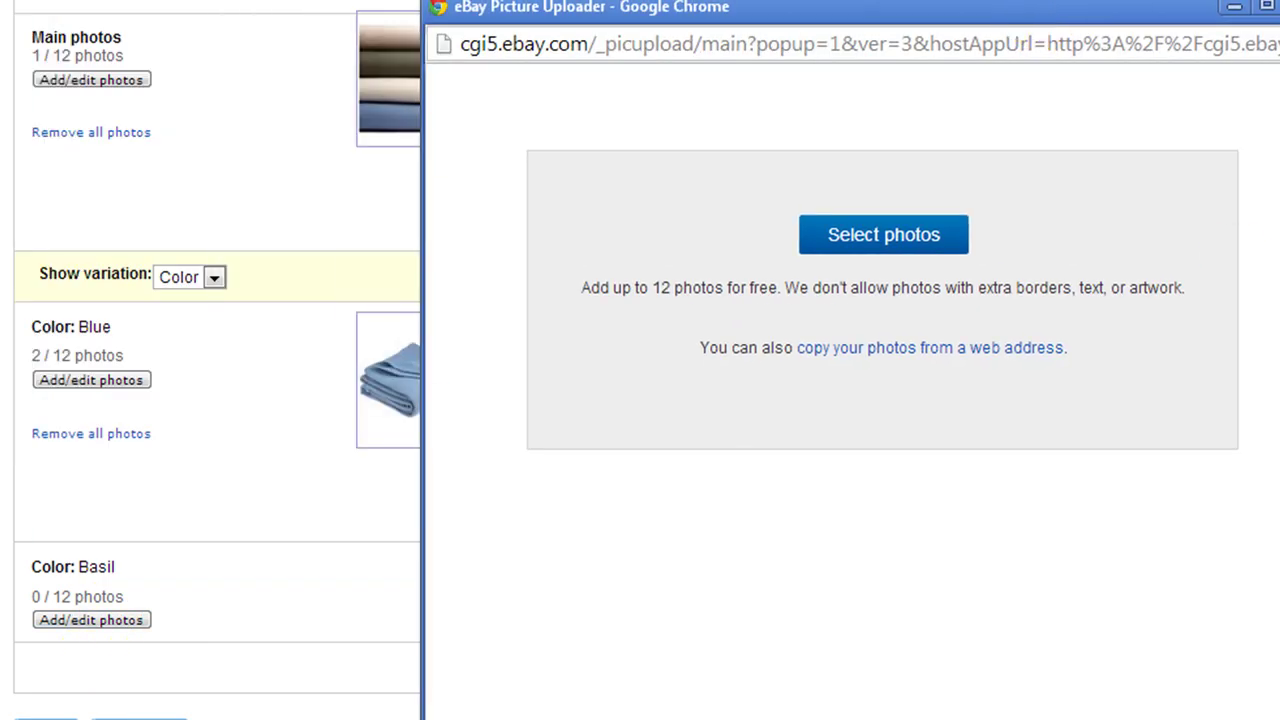
{"action": "left_click", "coordinate": [1168, 12]}
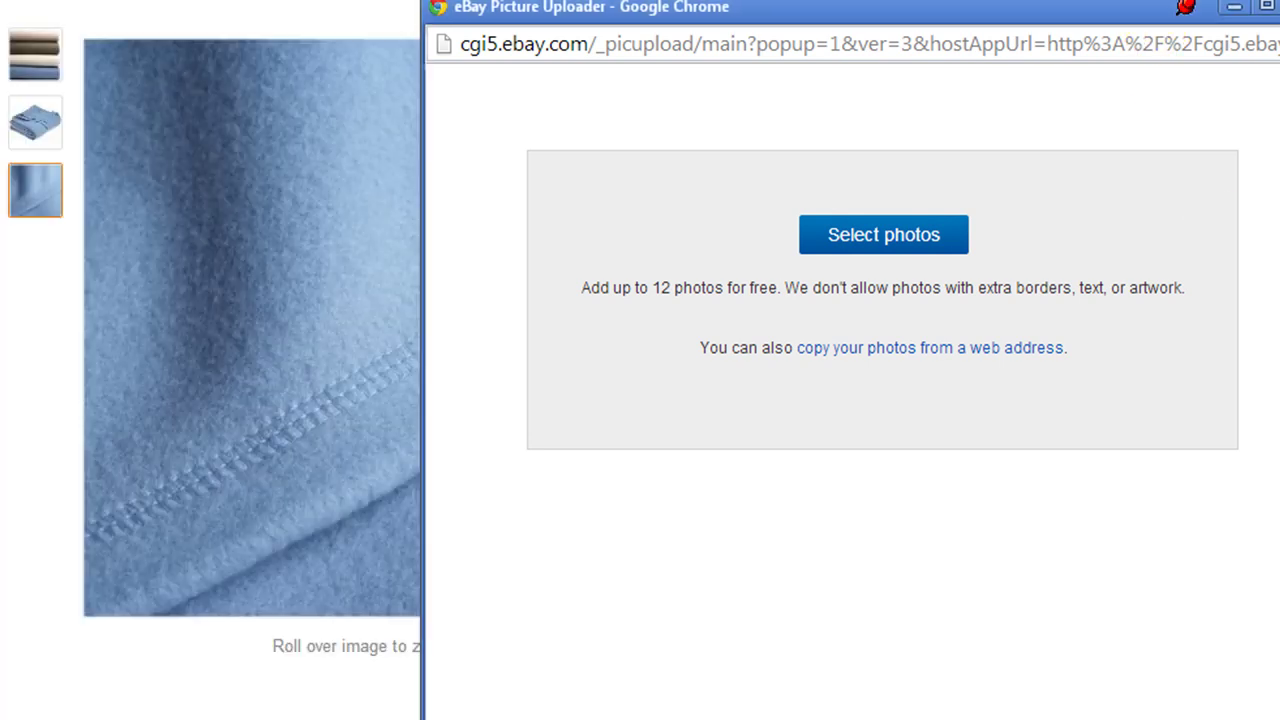
{"action": "left_click_drag", "start_coordinate": [421, 718], "coordinate": [795, 605]}
{"action": "left_click_drag", "start_coordinate": [849, 14], "coordinate": [1033, 0]}
Show Amazon's green blanket photos, copy the enlarged folded blanket's image URL and enter it as the uploader's first web address
{"action": "left_click", "coordinate": [920, 400]}
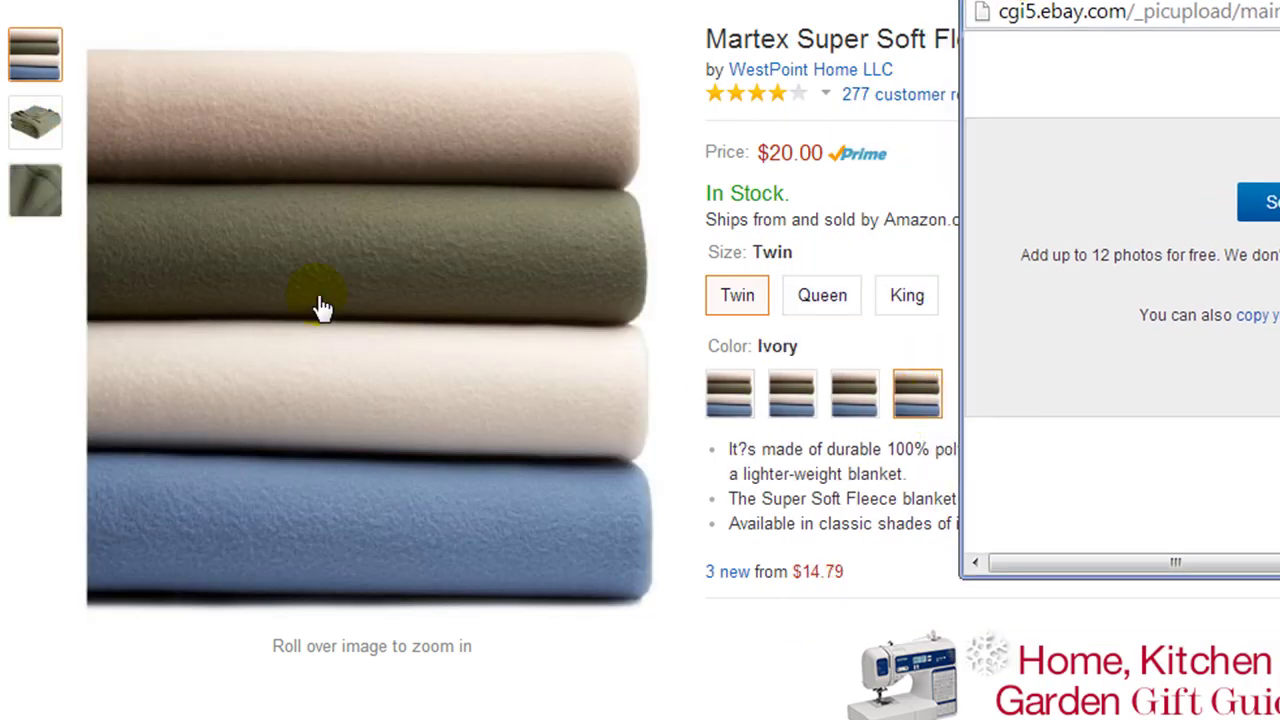
{"action": "left_click", "coordinate": [23, 123]}
{"action": "right_click", "coordinate": [518, 216]}
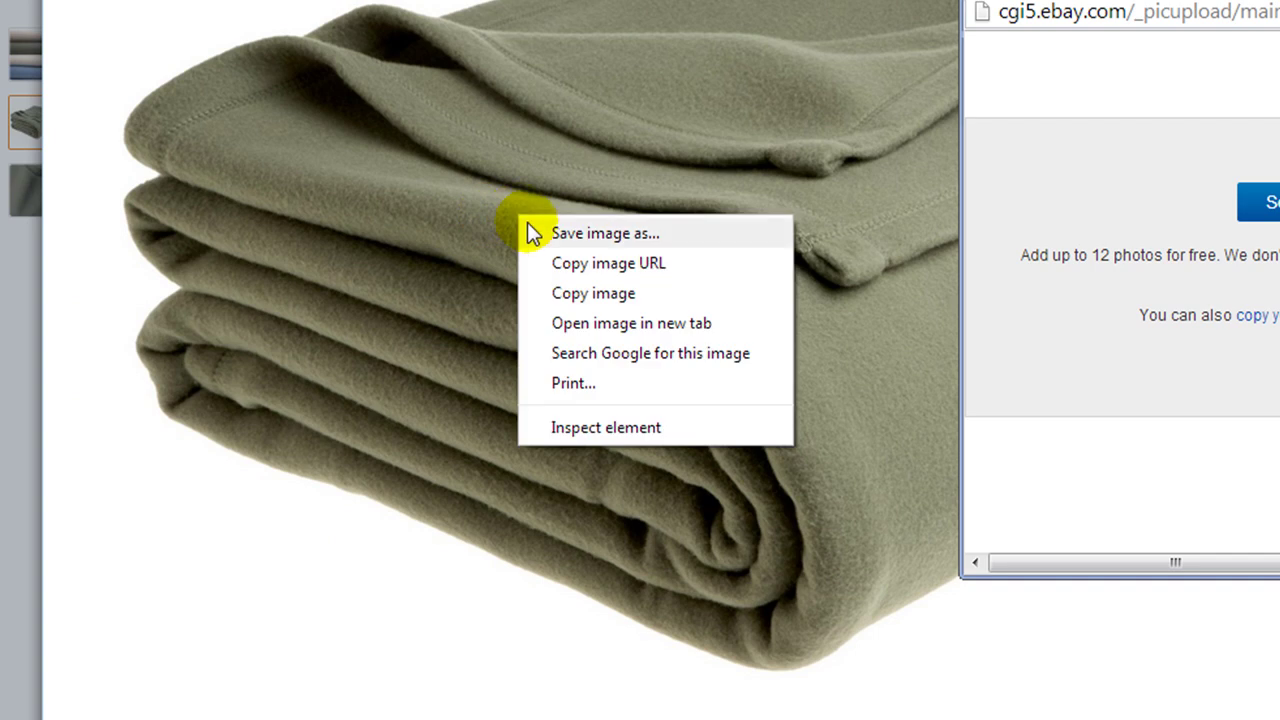
{"action": "left_click", "coordinate": [608, 263]}
{"action": "left_click", "coordinate": [1255, 315]}
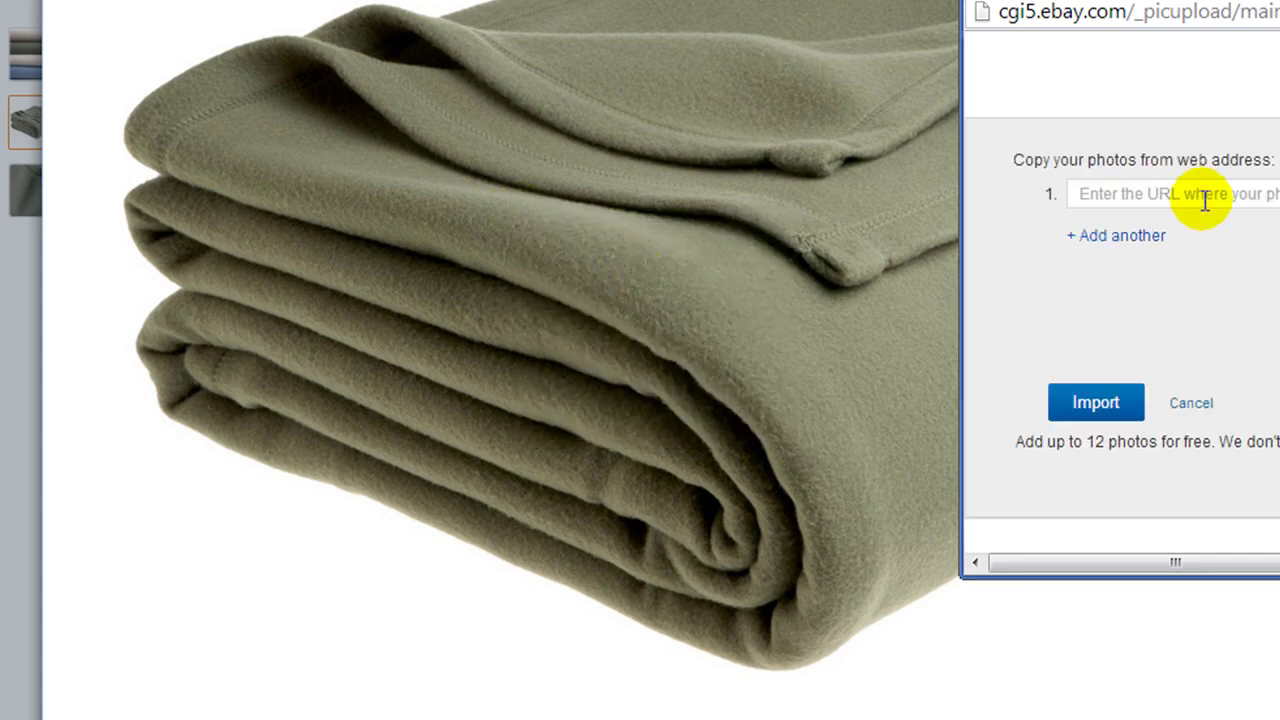
{"action": "right_click", "coordinate": [1208, 210]}
{"action": "left_click", "coordinate": [1222, 342]}
Add a second web address to the uploader and fill it with the image URL of Amazon's green fabric close-up
{"action": "left_click", "coordinate": [984, 237]}
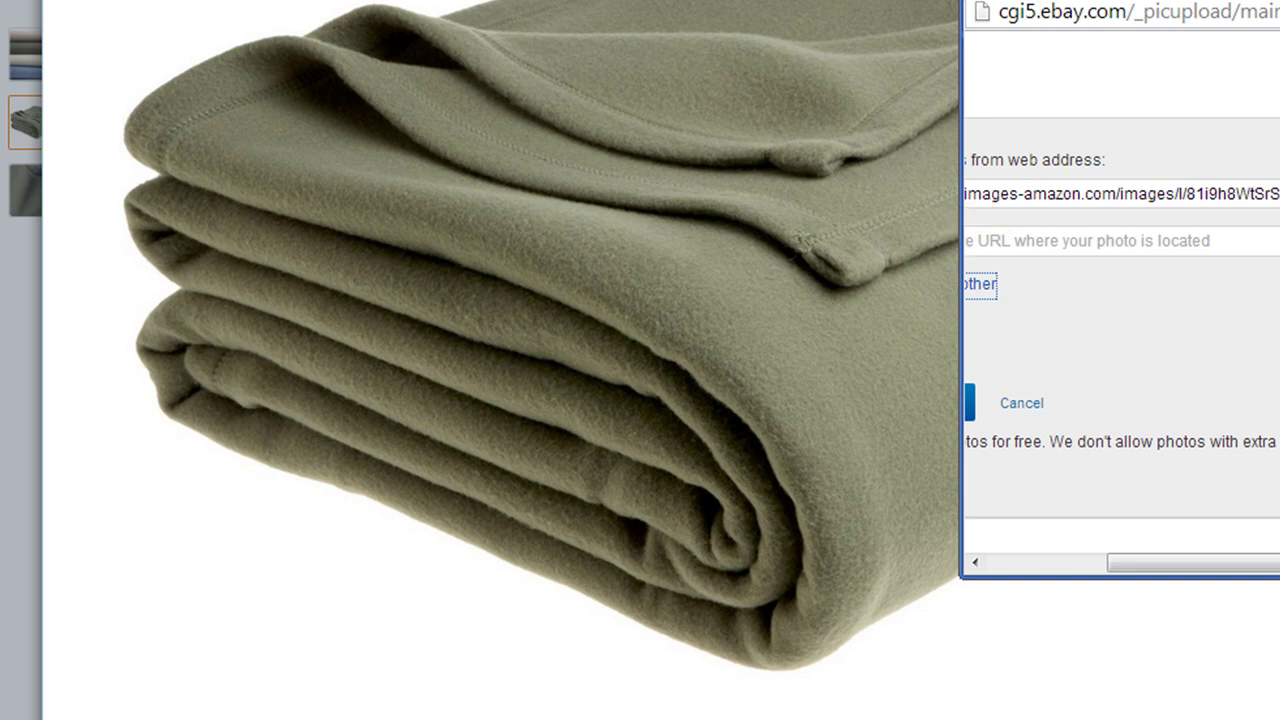
{"action": "left_click", "coordinate": [851, 237]}
{"action": "right_click", "coordinate": [781, 228]}
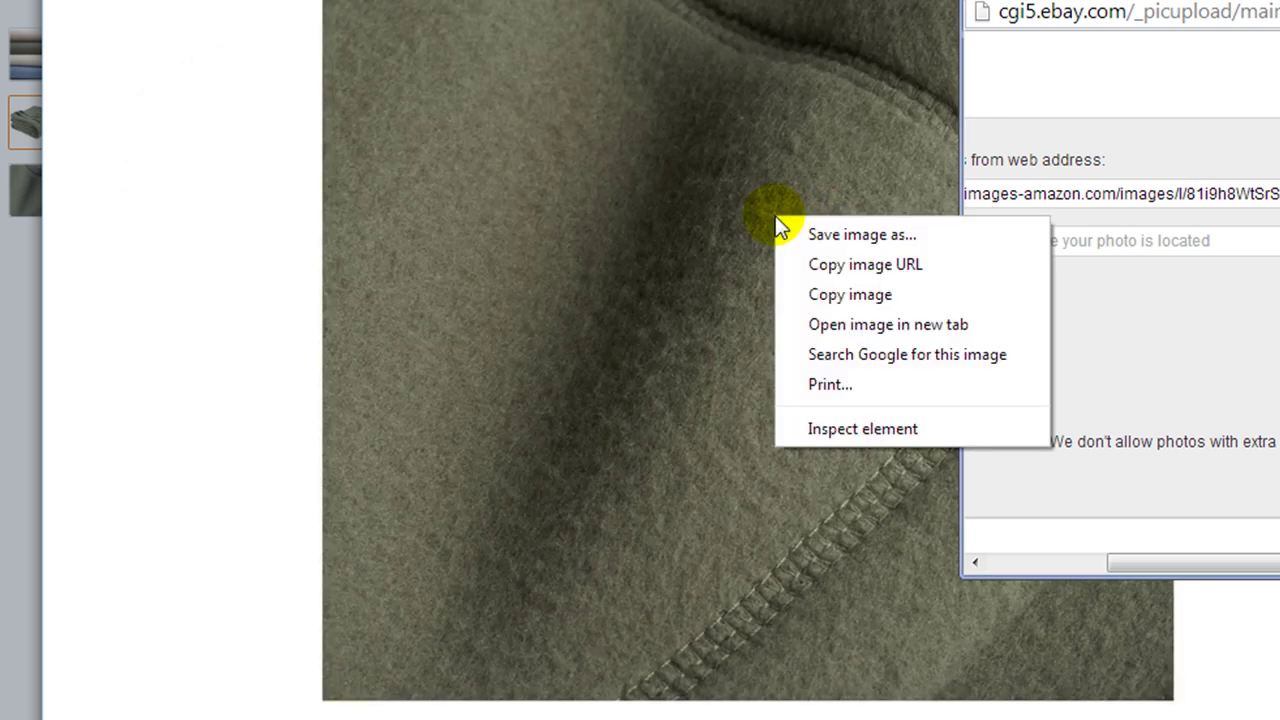
{"action": "left_click", "coordinate": [813, 266]}
{"action": "left_click", "coordinate": [1102, 240]}
{"action": "right_click", "coordinate": [1098, 238]}
{"action": "left_click", "coordinate": [1153, 392]}
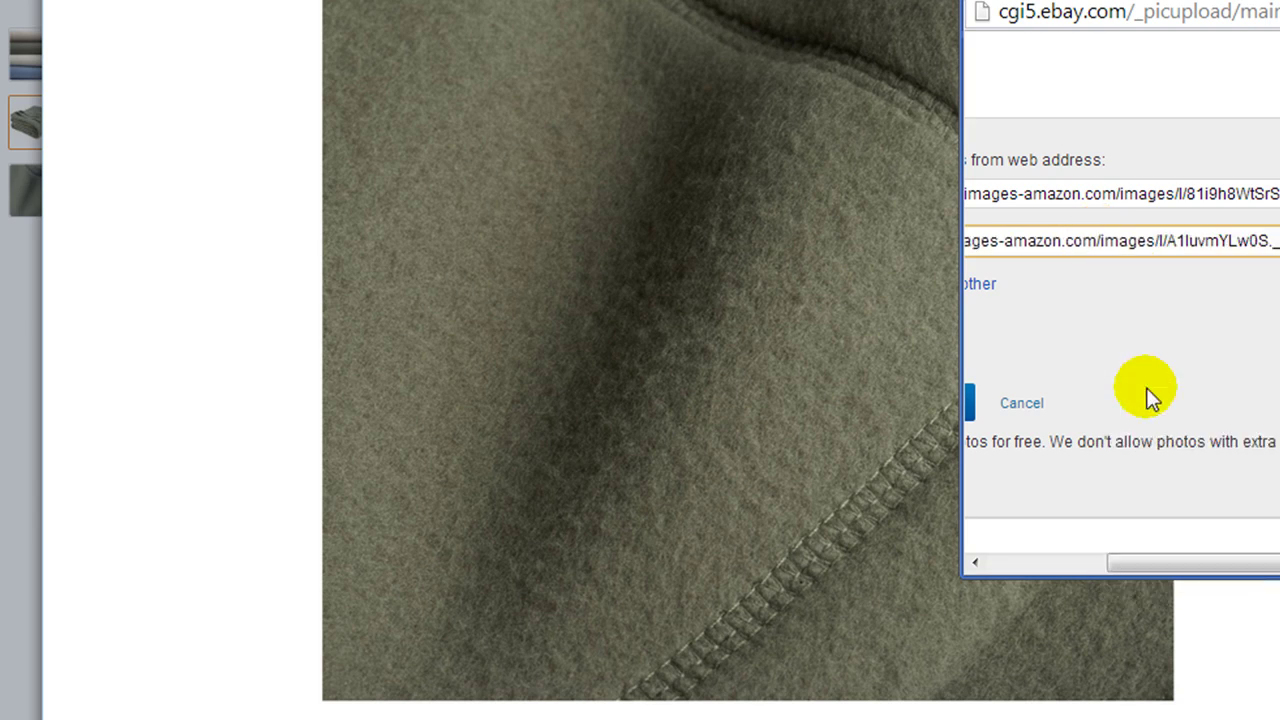
Import both green blanket photos from their web addresses and upload them to the Basil color variation
{"action": "left_click_drag", "start_coordinate": [966, 568], "coordinate": [837, 560]}
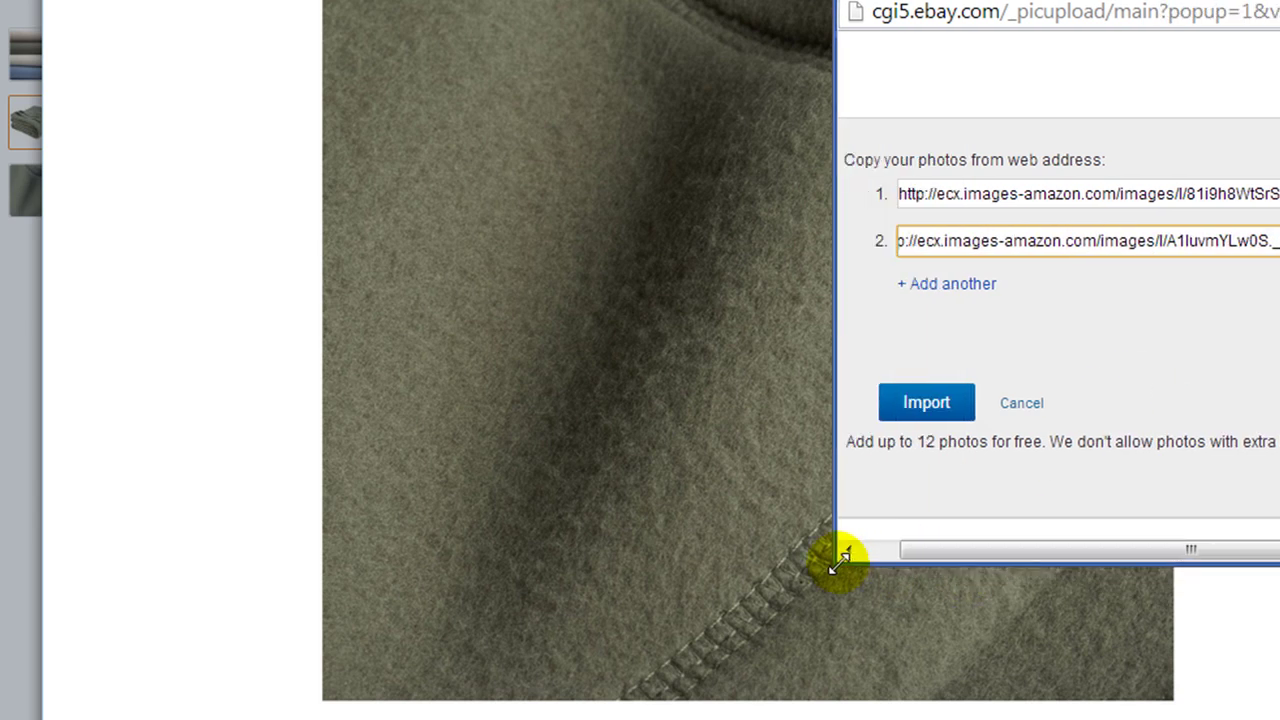
{"action": "left_click", "coordinate": [926, 401]}
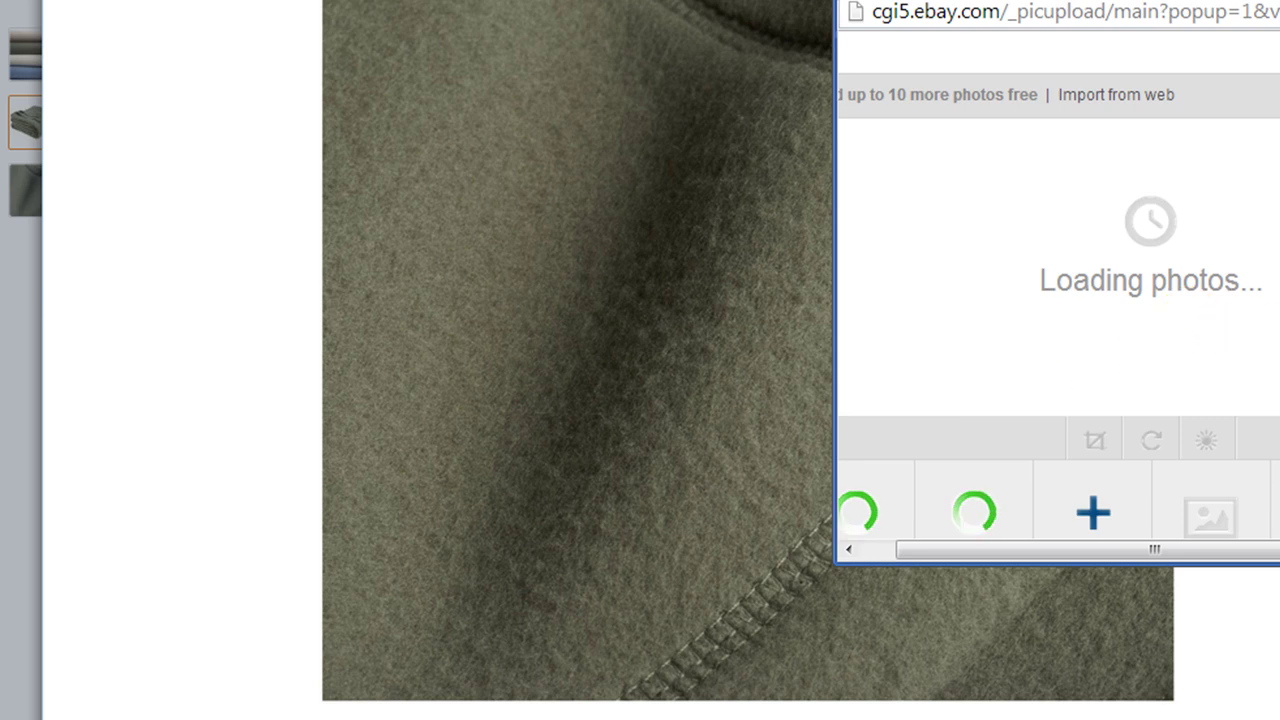
{"action": "scroll", "coordinate": [1240, 337], "scroll_direction": "down", "scroll_amount": 1}
{"action": "scroll", "coordinate": [1059, 324], "scroll_direction": "right", "scroll_amount": 1}
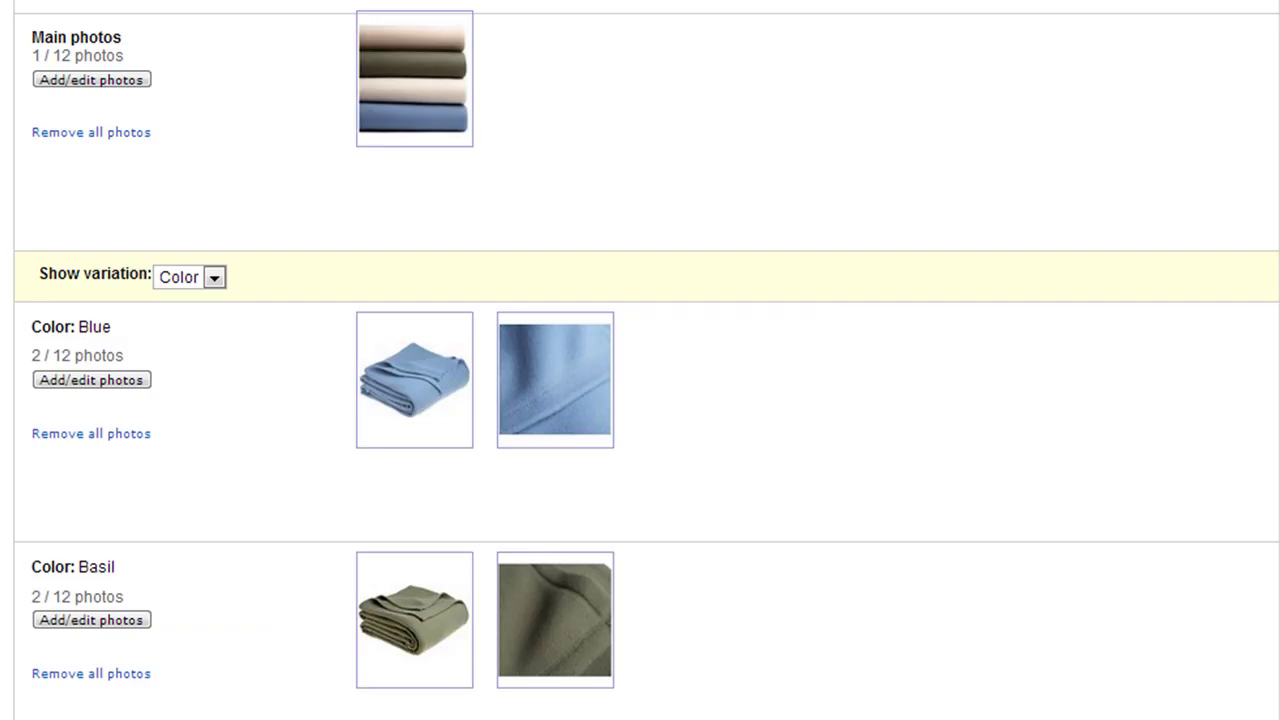
Review the Blue and Basil variation photos and proceed to the price and quantity entry
{"action": "scroll", "coordinate": [765, 316], "scroll_direction": "down", "scroll_amount": 2}
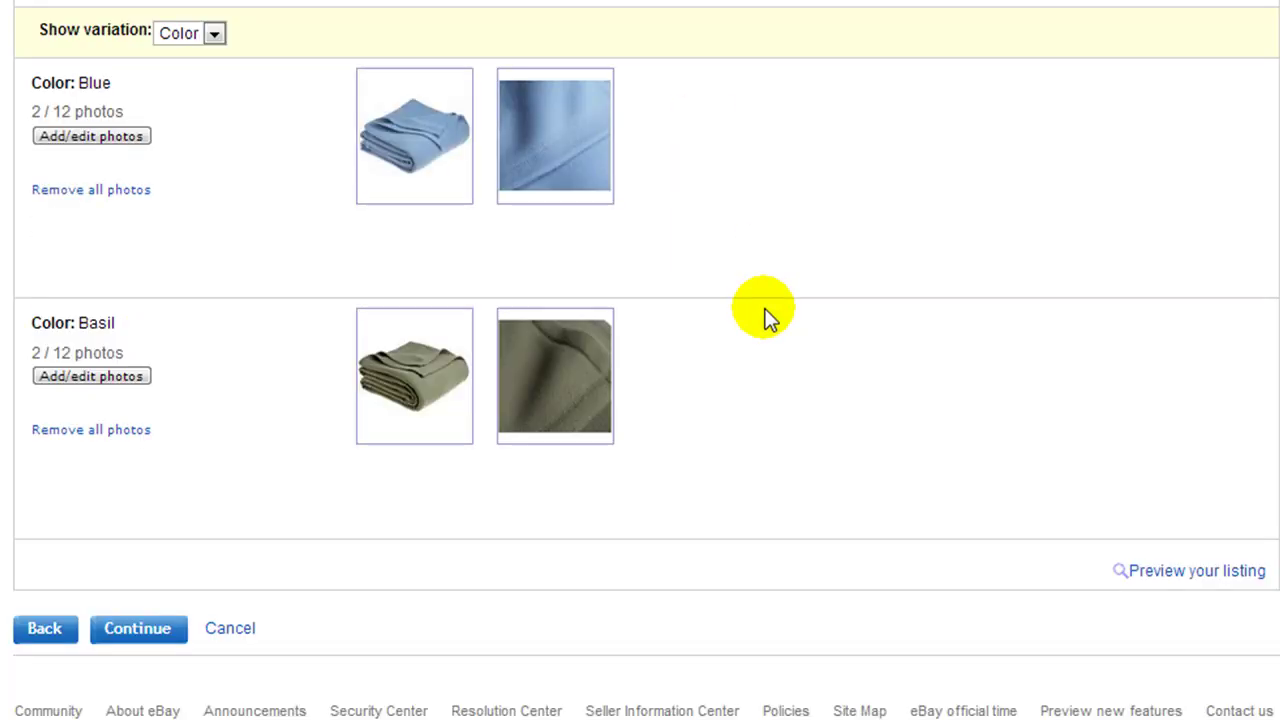
{"action": "scroll", "coordinate": [765, 316], "scroll_direction": "up", "scroll_amount": 1}
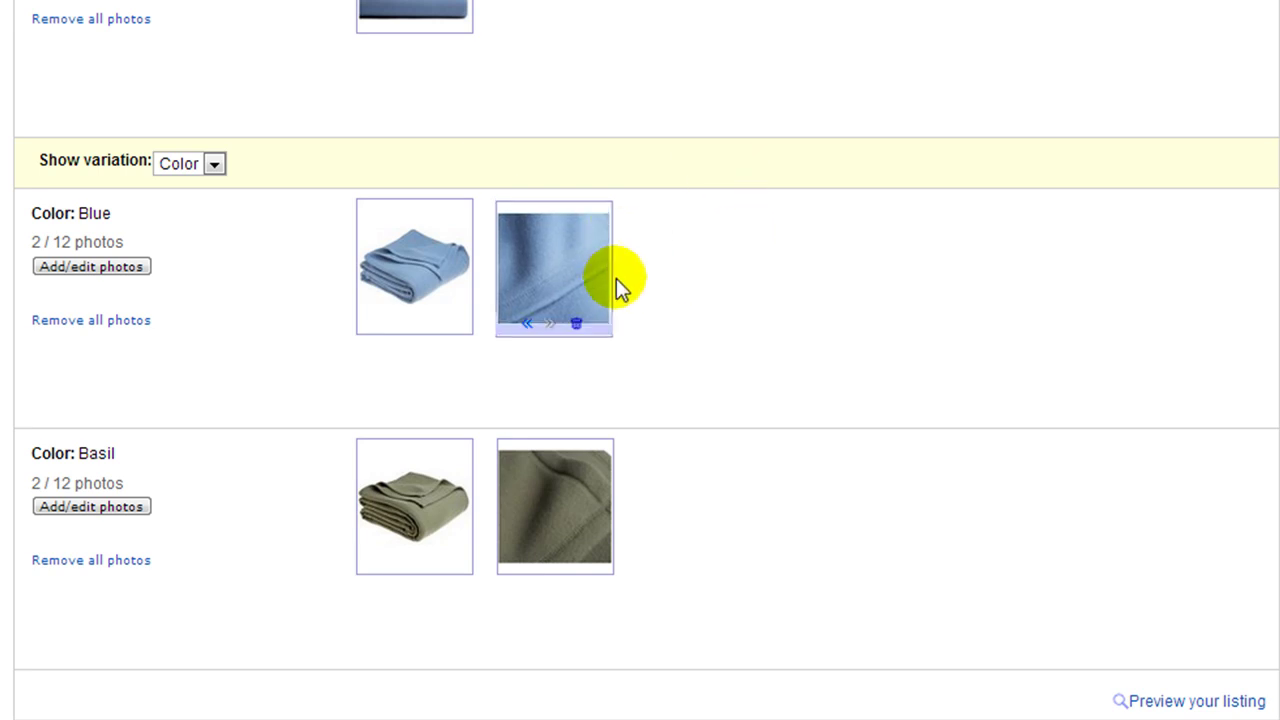
{"action": "scroll", "coordinate": [273, 600], "scroll_direction": "down", "scroll_amount": 1}
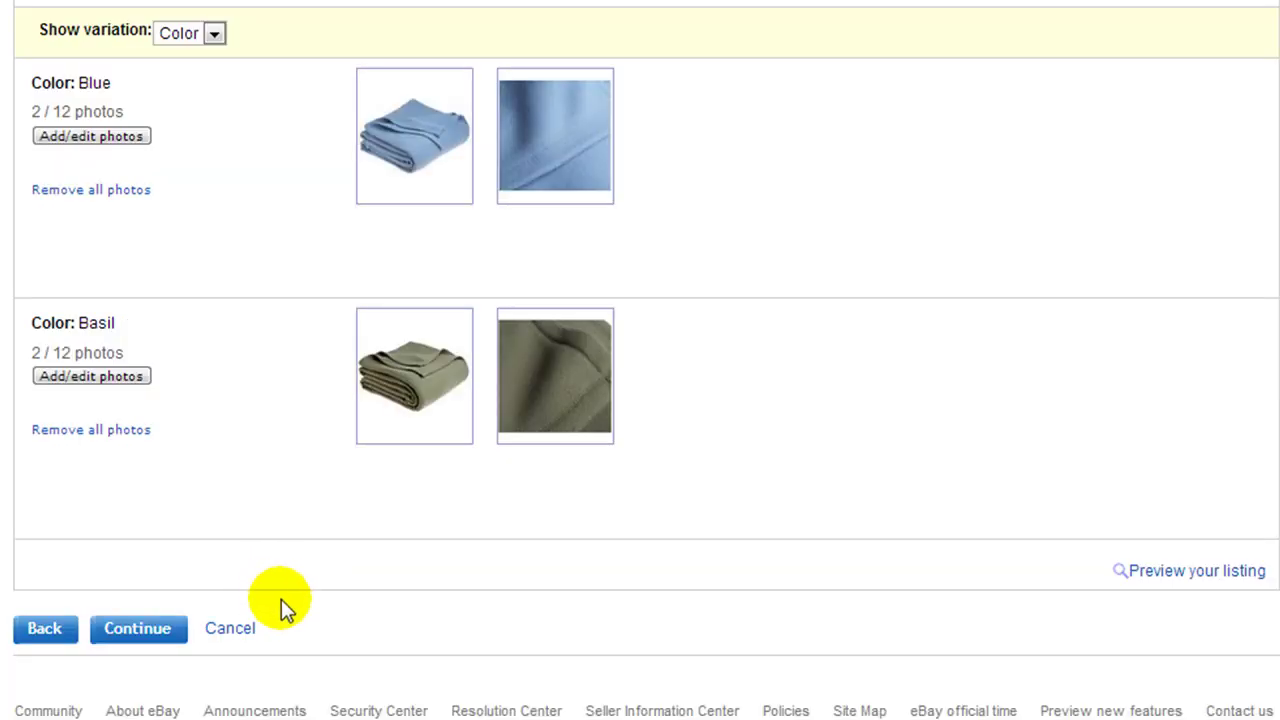
{"action": "left_click", "coordinate": [148, 636]}
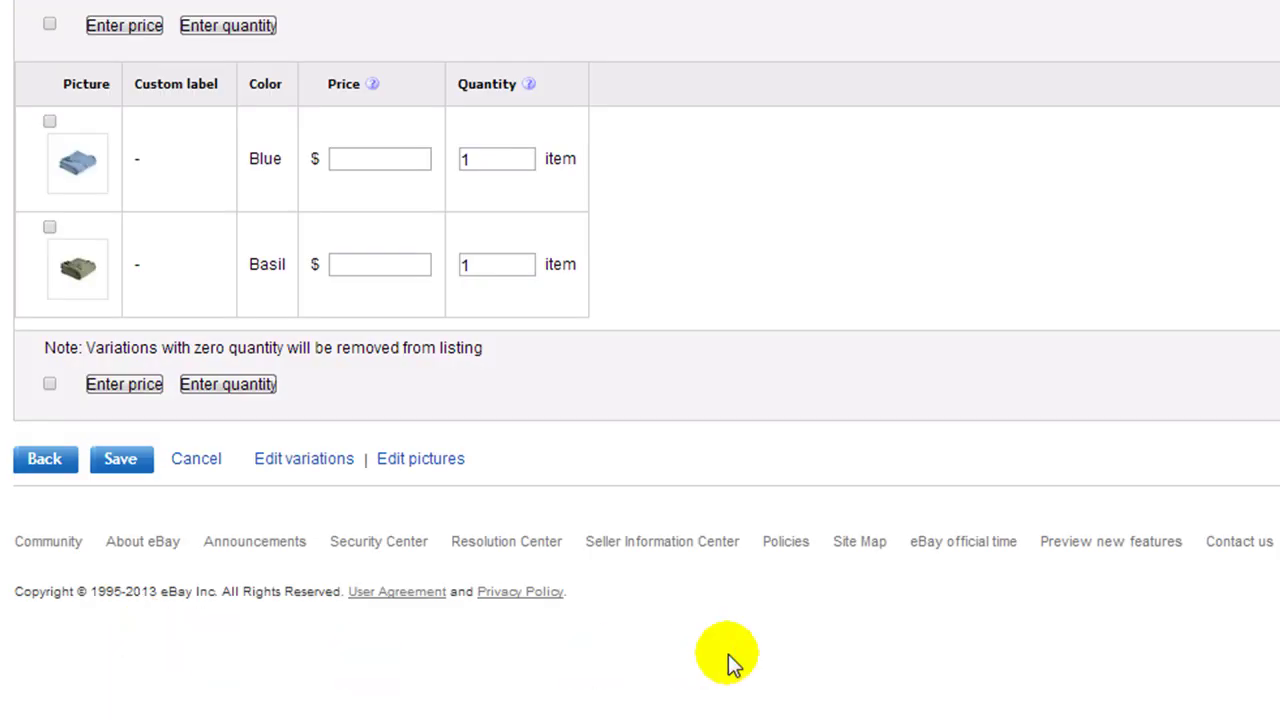
Set the price of both the Blue and Basil variations to $27.95 and save the variations to the listing
{"action": "left_click", "coordinate": [392, 157]}
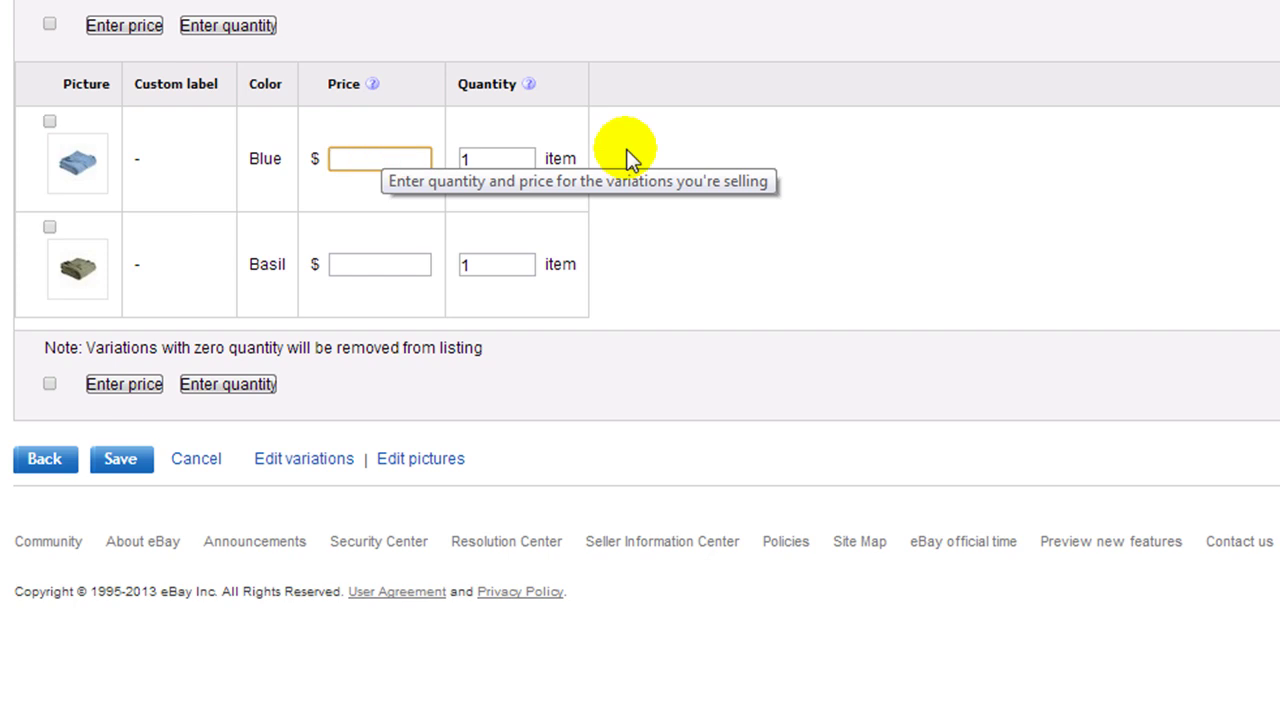
{"action": "type", "text": "27.95"}
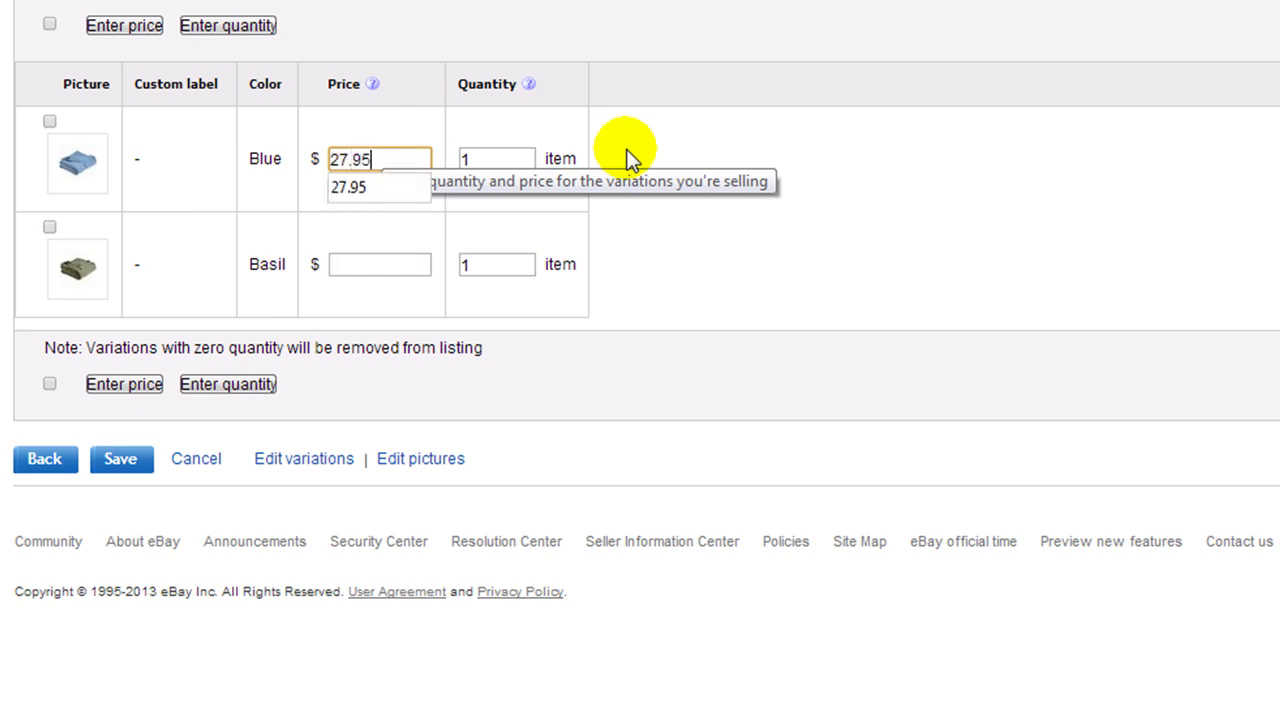
{"action": "left_click_drag", "start_coordinate": [394, 163], "coordinate": [272, 165]}
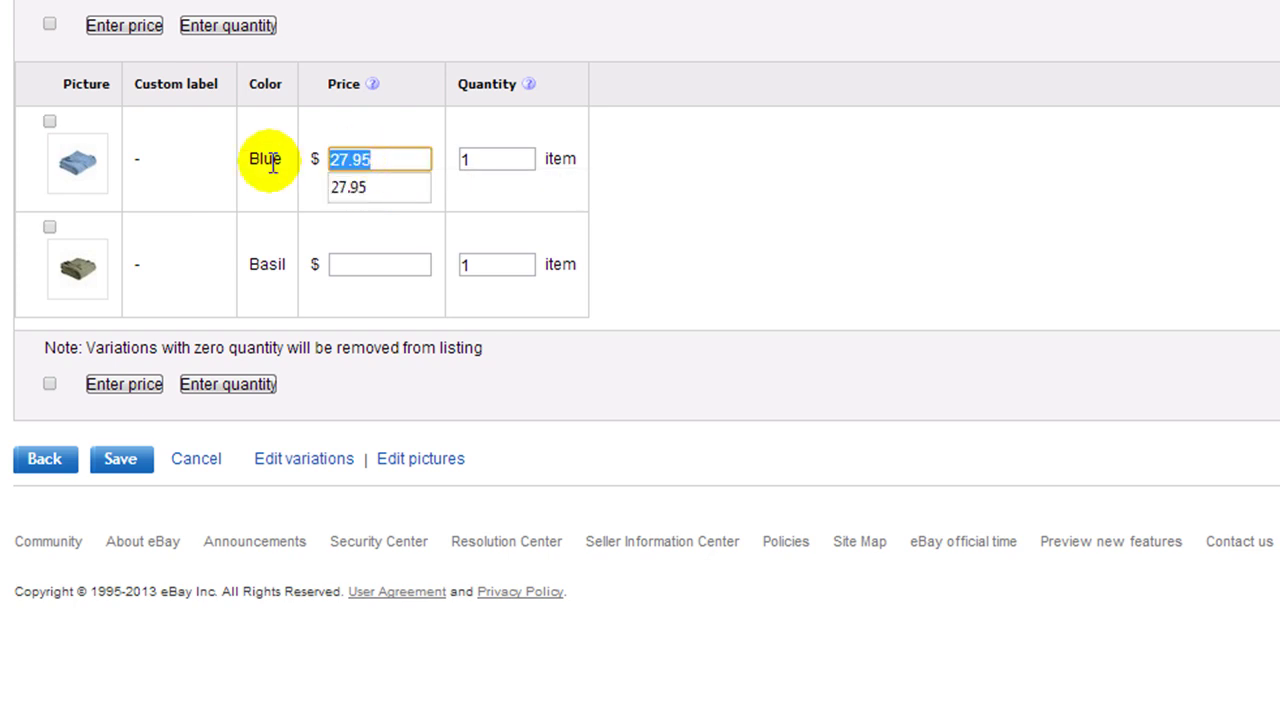
{"action": "key", "text": "ctrl+c"}
{"action": "left_click", "coordinate": [374, 258]}
{"action": "key", "text": "ctrl+v"}
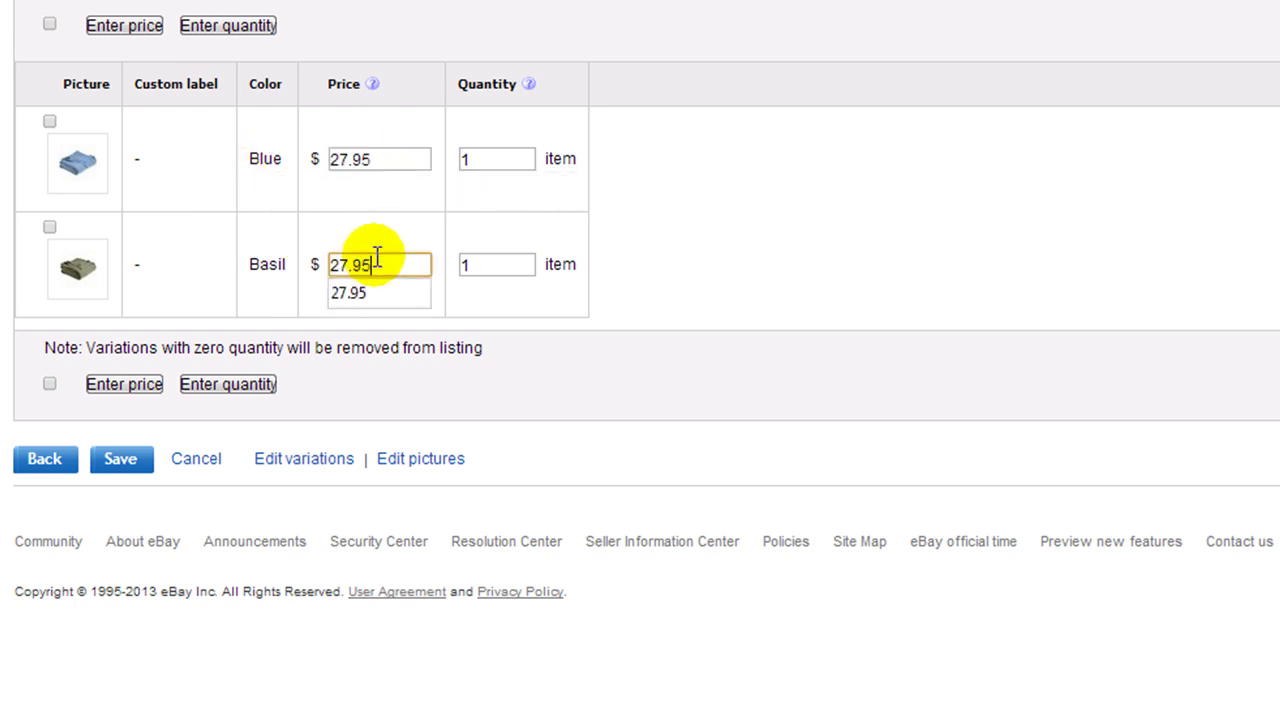
{"action": "left_click", "coordinate": [491, 159]}
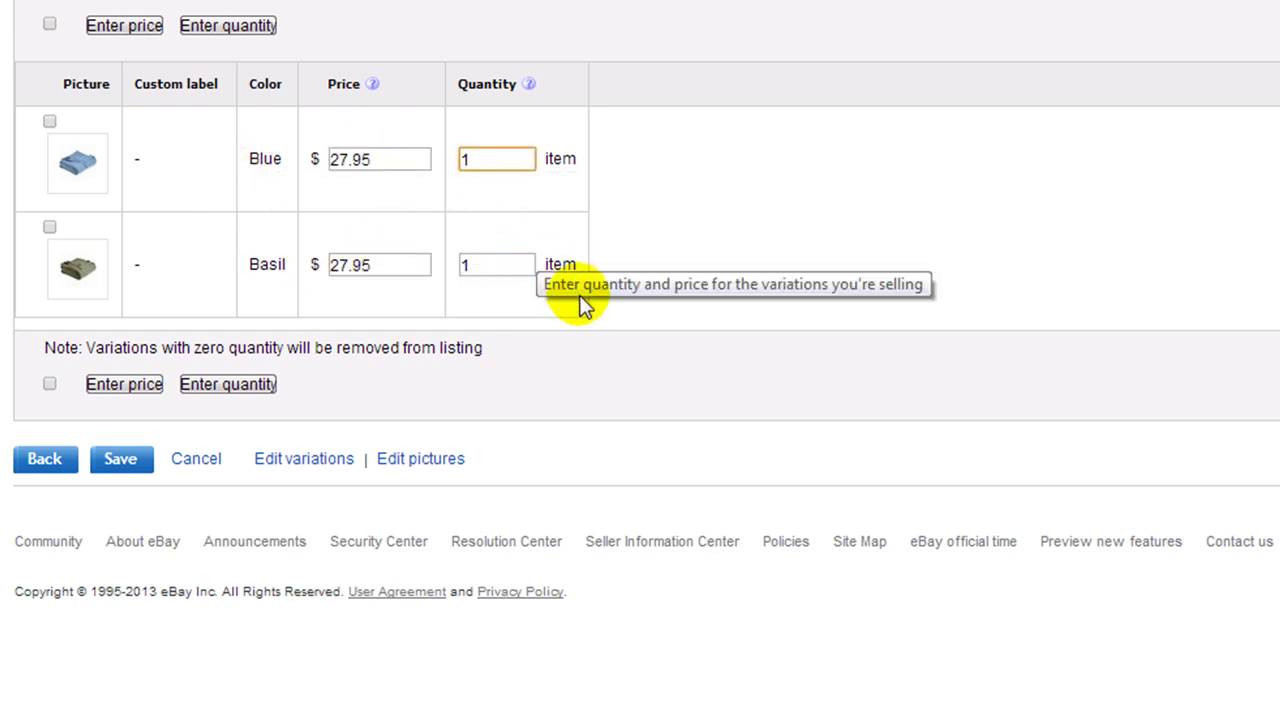
{"action": "left_click", "coordinate": [128, 466]}
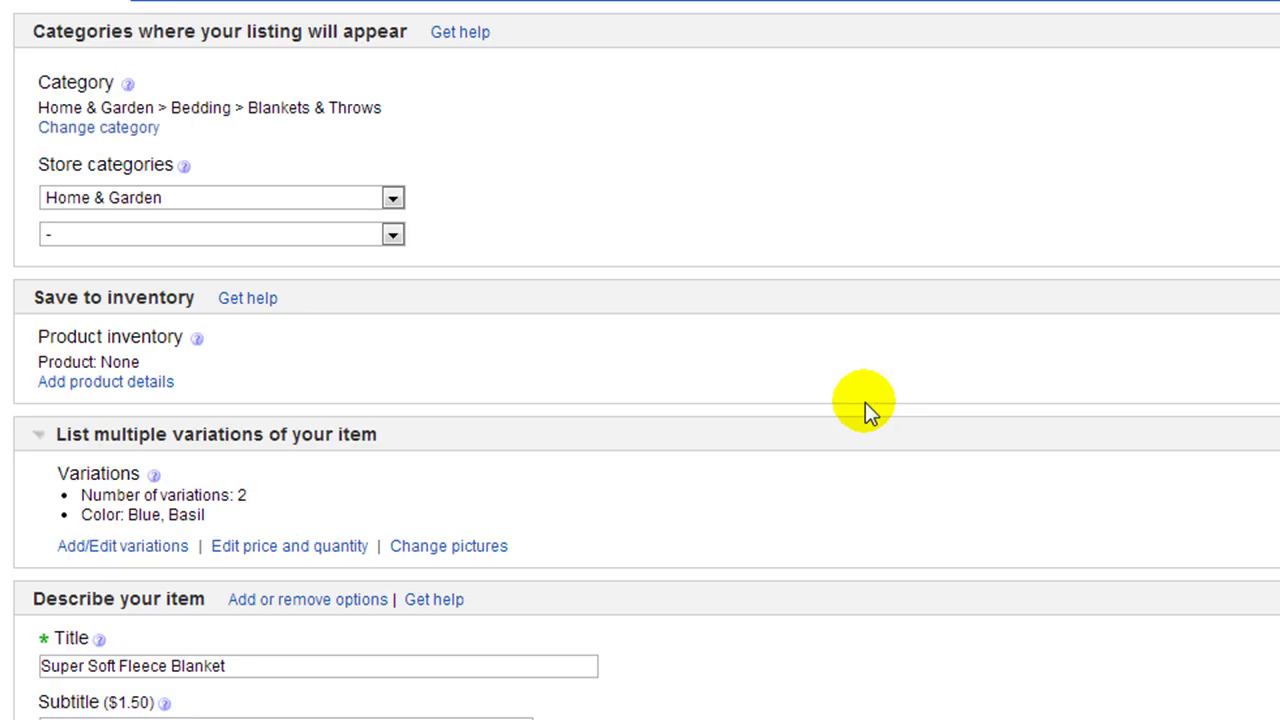
Reopen the listing's variations for editing and add a Size detail with the values Twin, Full/Queen and King
{"action": "left_click", "coordinate": [165, 545]}
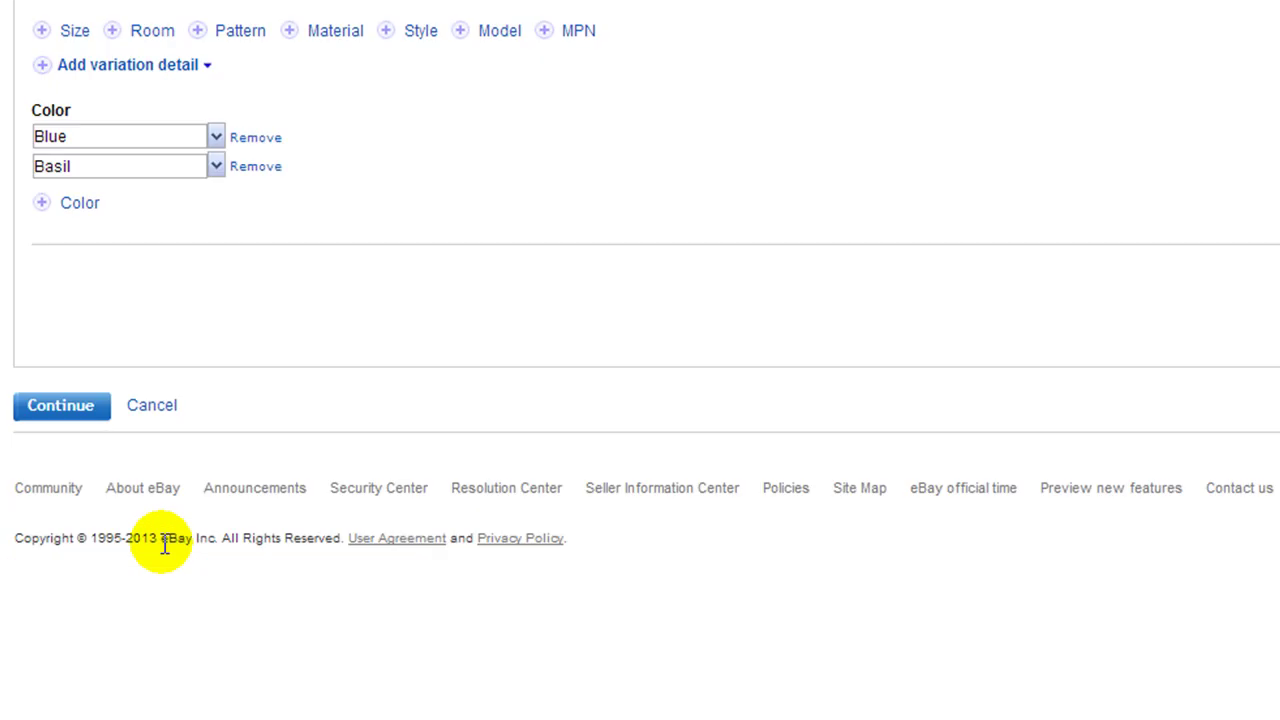
{"action": "left_click", "coordinate": [75, 31]}
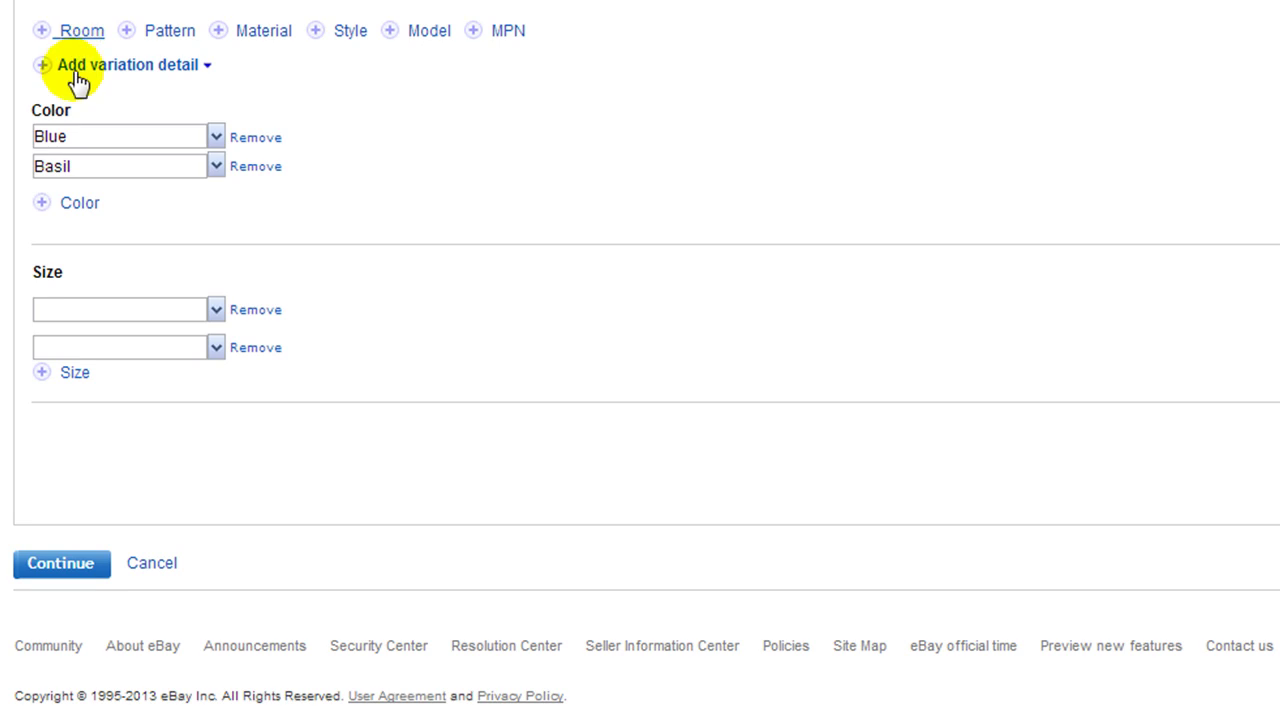
{"action": "left_click", "coordinate": [130, 310]}
{"action": "type", "text": "Twin"}
{"action": "key", "text": "Tab"}
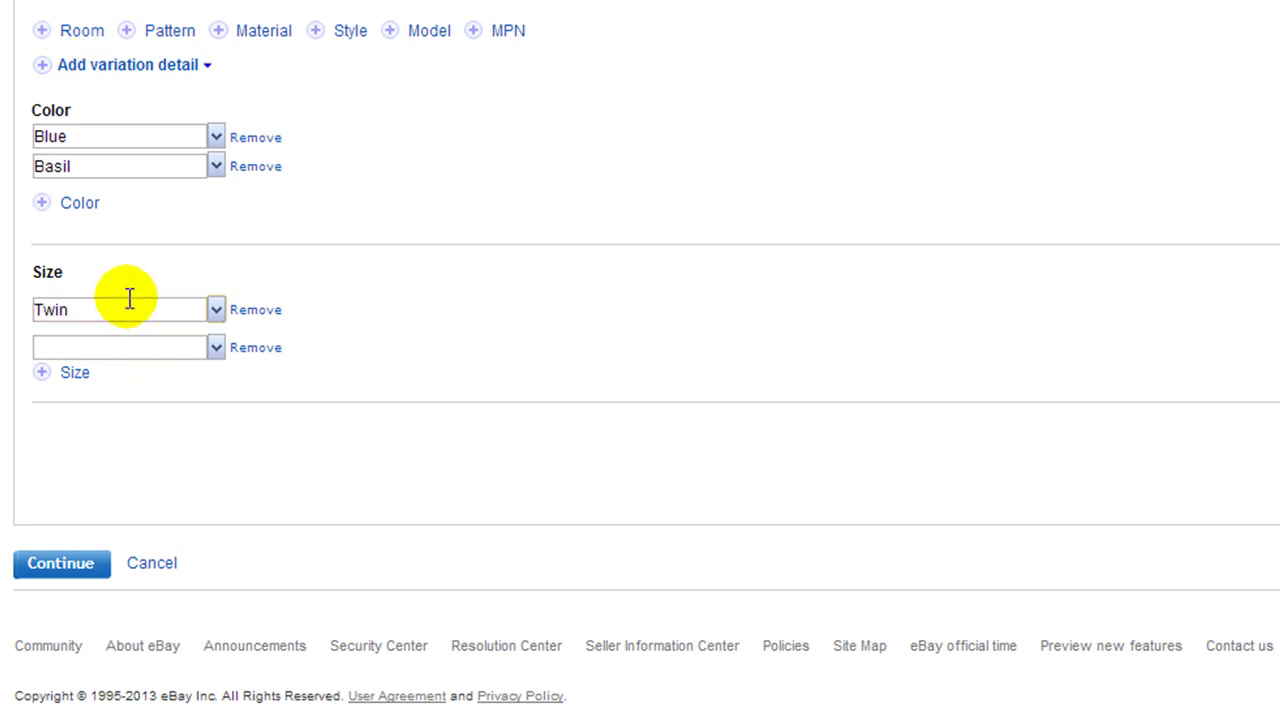
{"action": "left_click", "coordinate": [134, 341]}
{"action": "type", "text": "Full/Queen"}
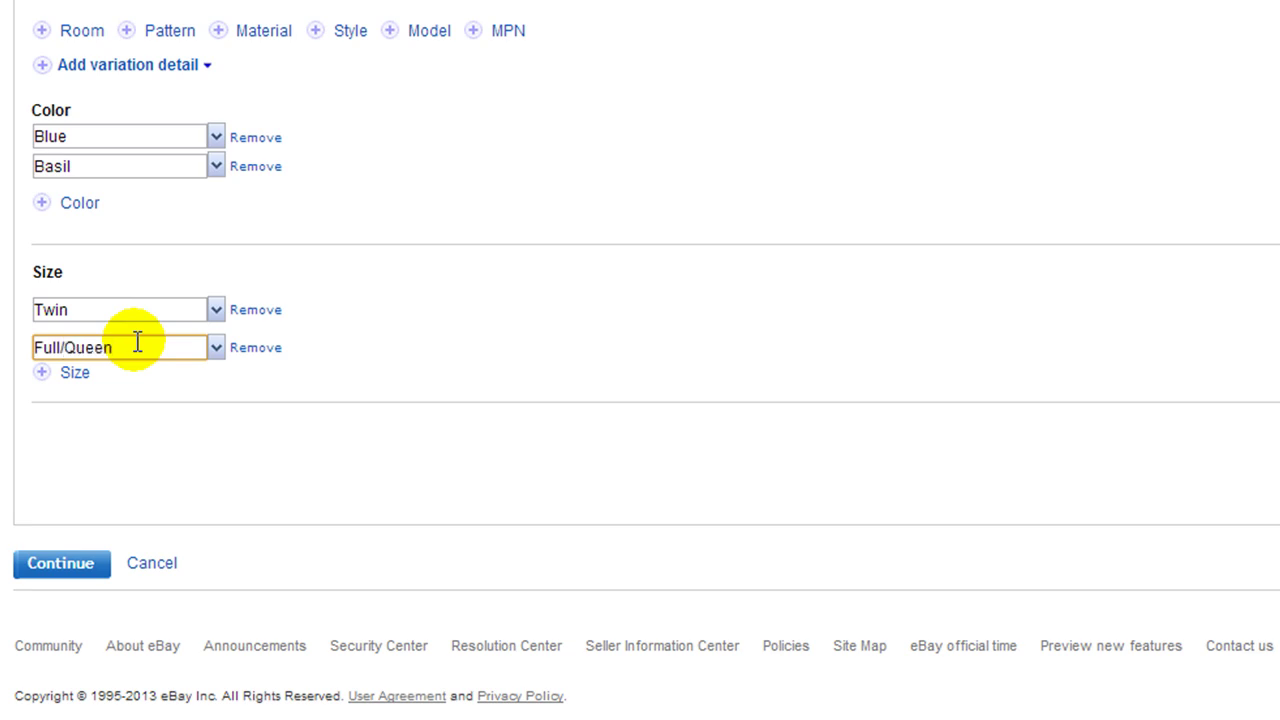
{"action": "left_click", "coordinate": [75, 372]}
{"action": "left_click", "coordinate": [103, 386]}
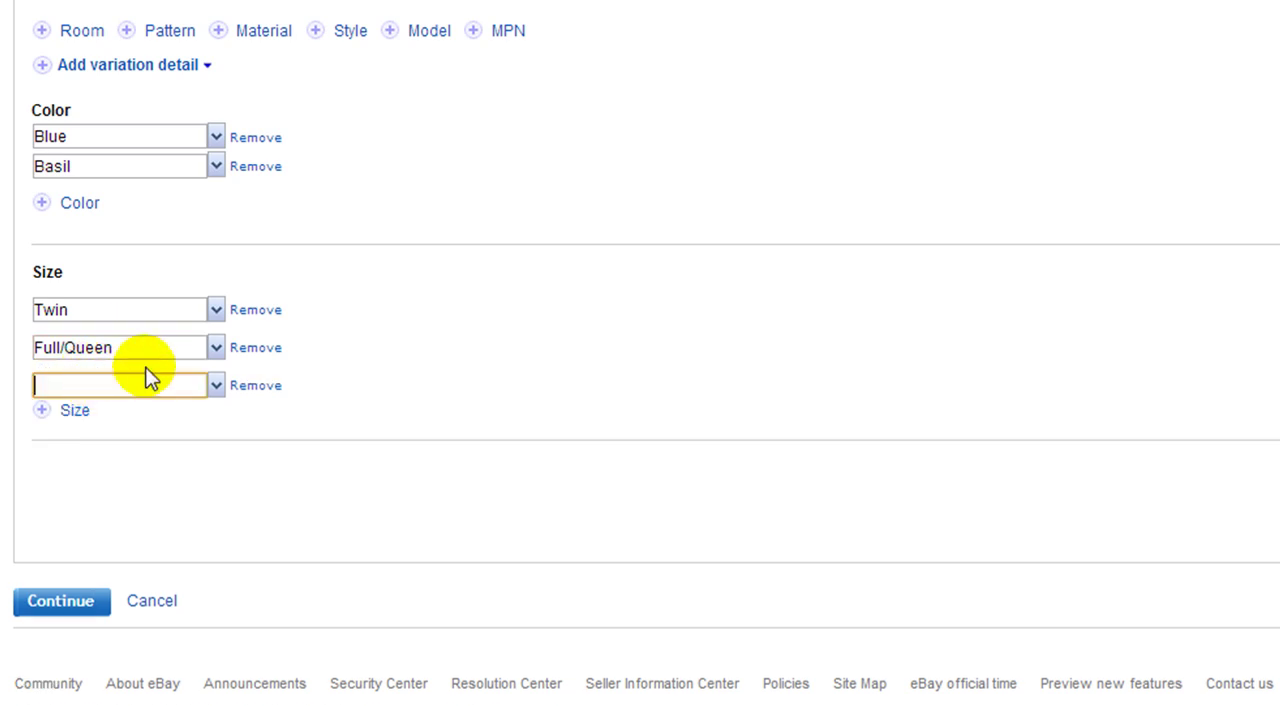
{"action": "type", "text": "King"}
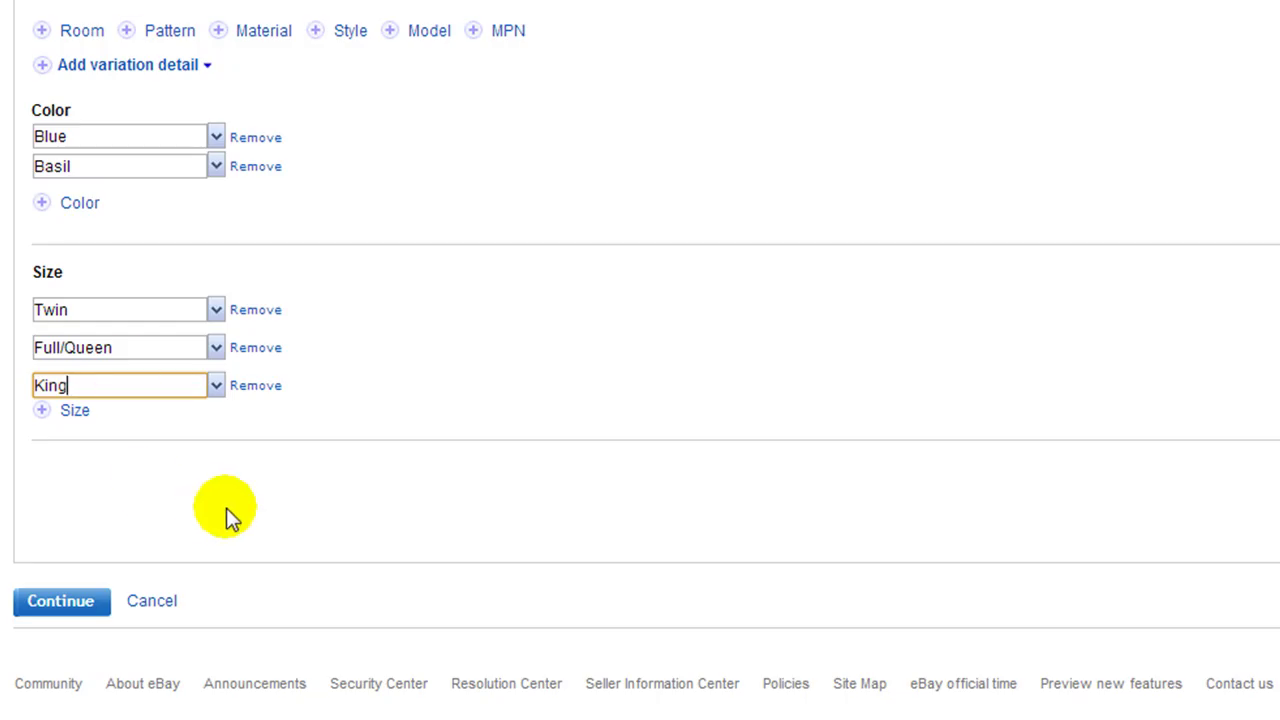
Generate the table of color and size combinations, leaving the Brand, Room, Pattern, Material and Style item specifics blank
{"action": "left_click", "coordinate": [60, 605]}
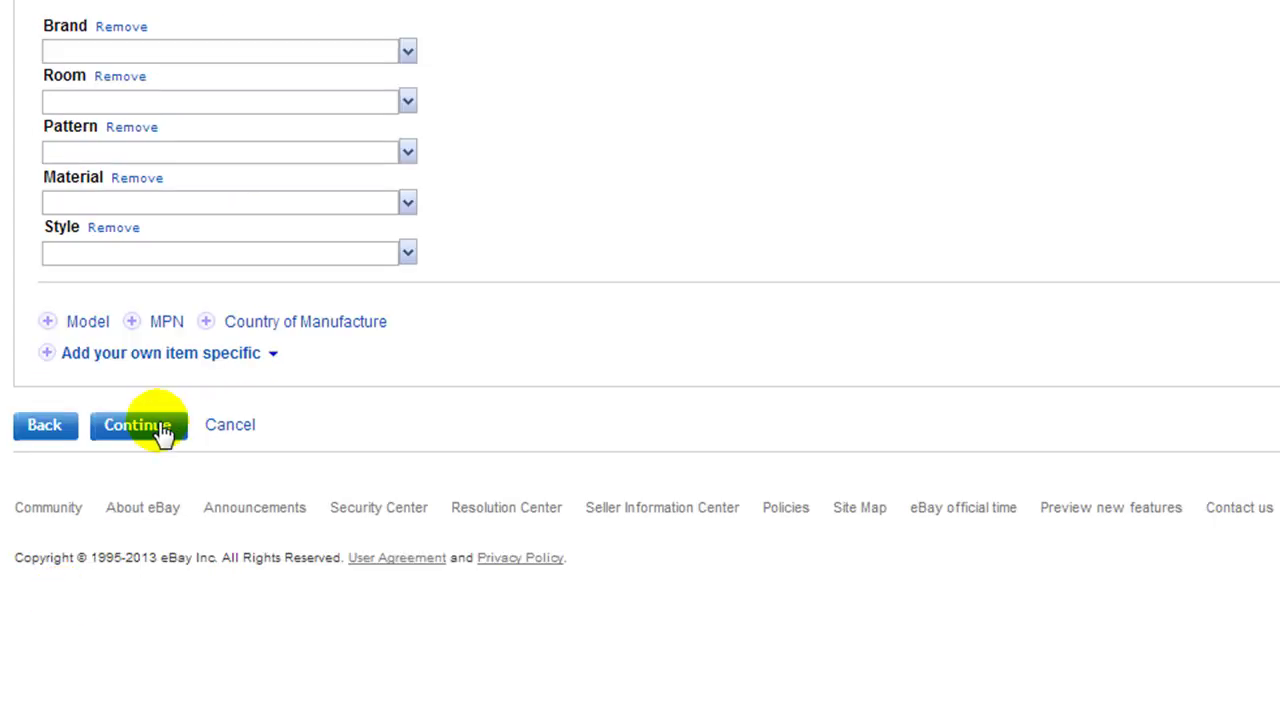
{"action": "left_click", "coordinate": [160, 430]}
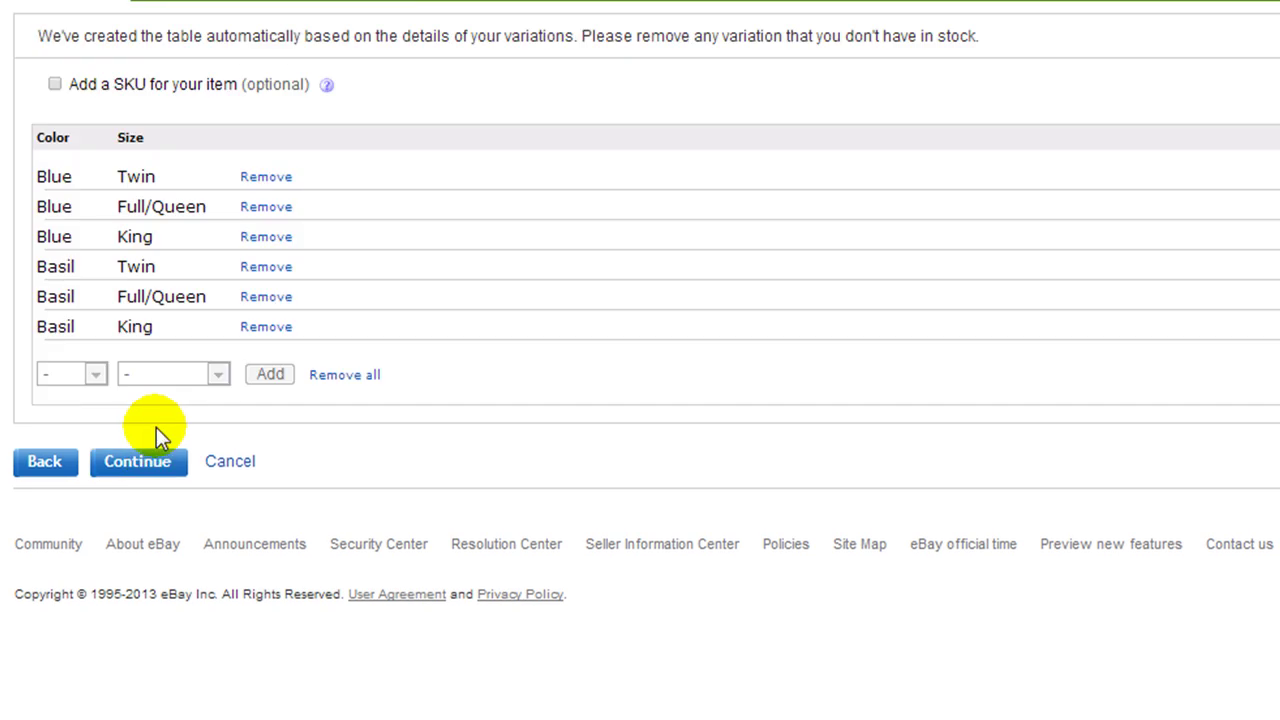
{"action": "left_click", "coordinate": [47, 462]}
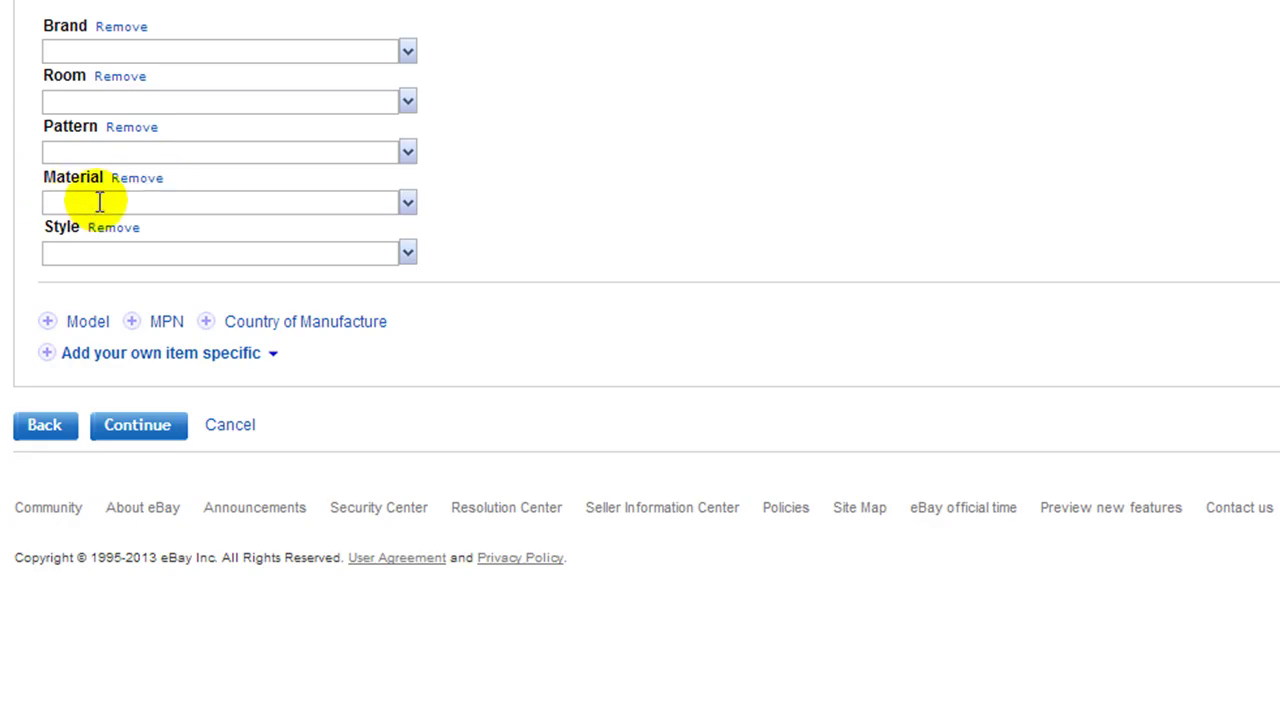
{"action": "left_click", "coordinate": [160, 436]}
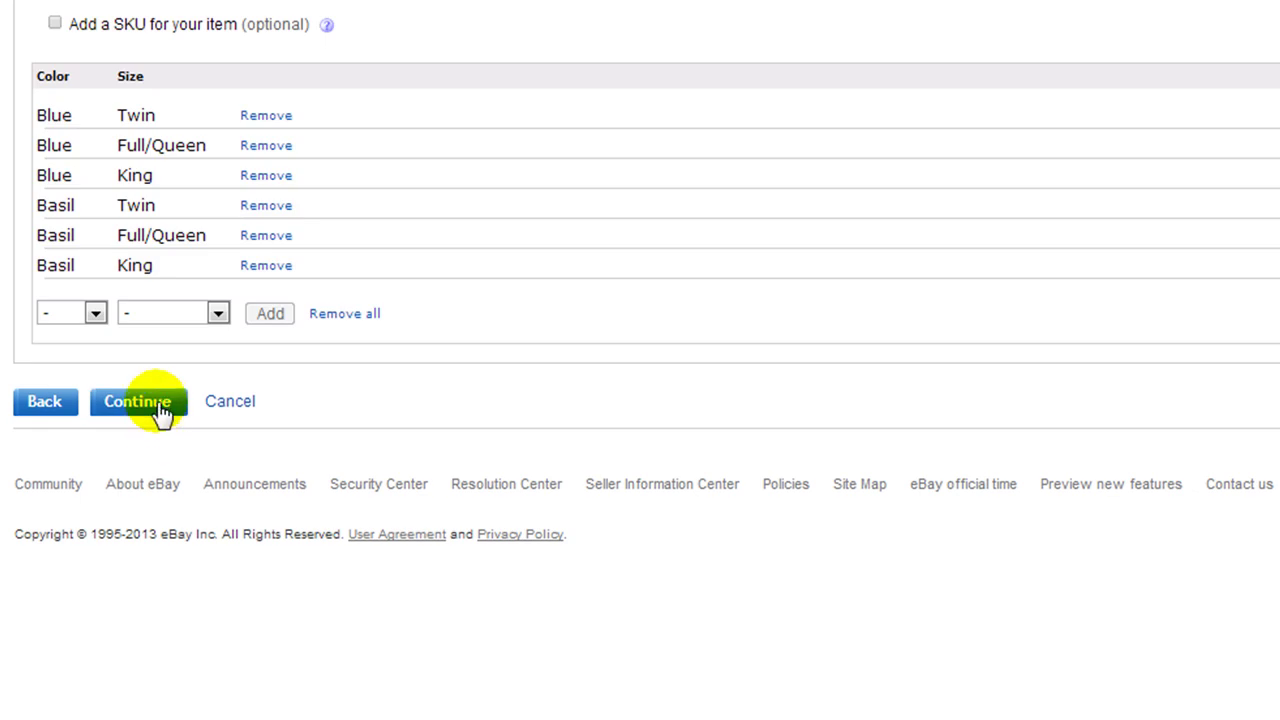
Accept all color-size combinations with the existing photos and proceed to the price and quantity entry
{"action": "left_click", "coordinate": [160, 410]}
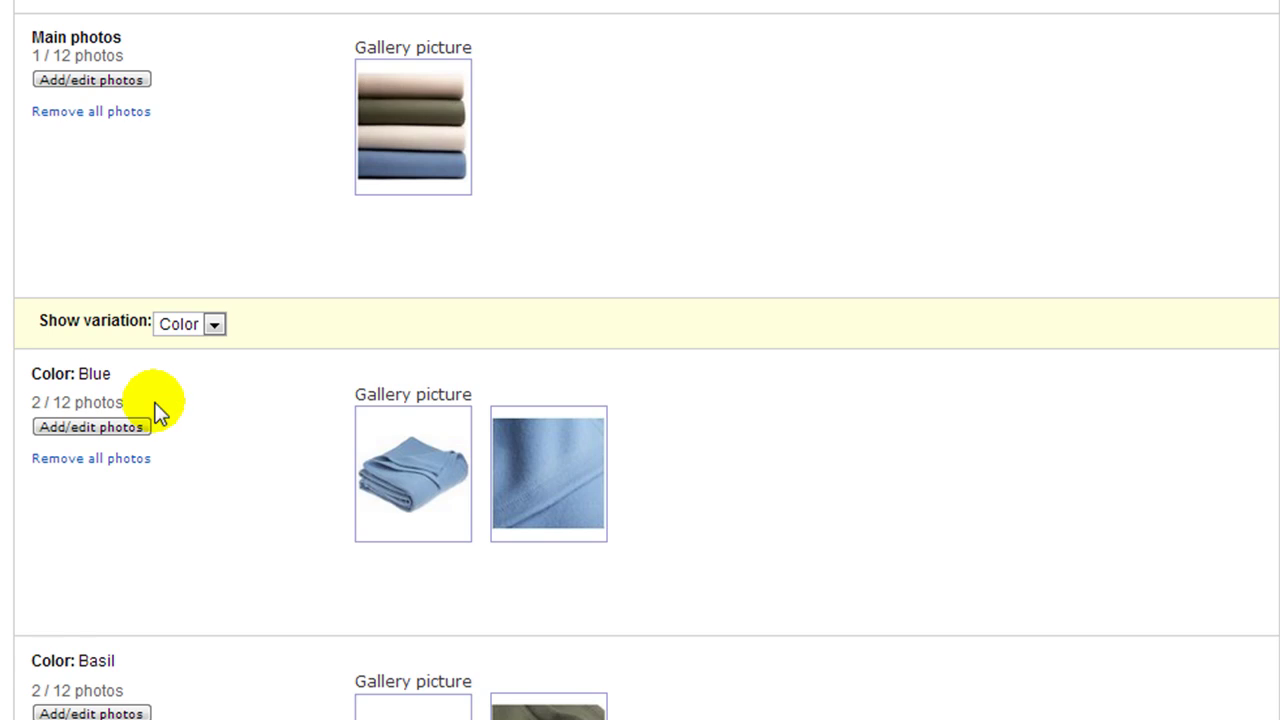
{"action": "scroll", "coordinate": [252, 400], "scroll_direction": "down", "scroll_amount": 4}
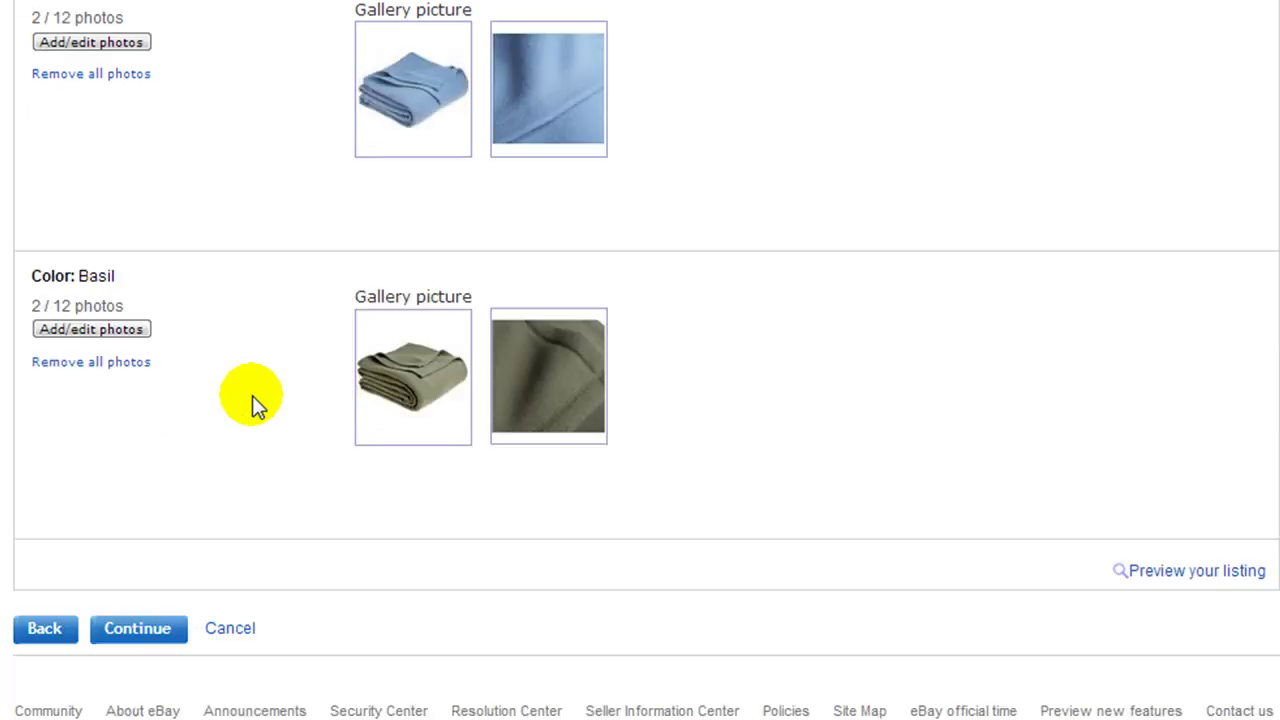
{"action": "left_click", "coordinate": [140, 629]}
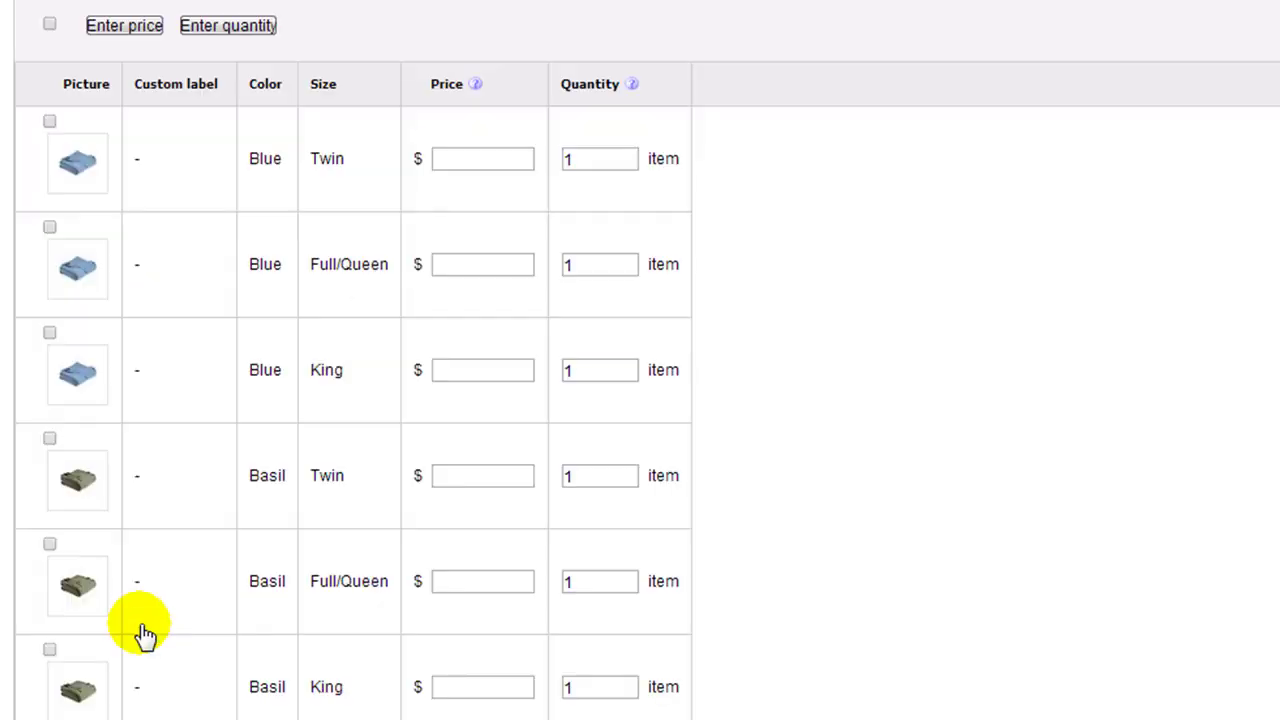
Set the price of the Blue Twin and Basil Twin variations to $27.95
{"action": "left_click", "coordinate": [475, 158]}
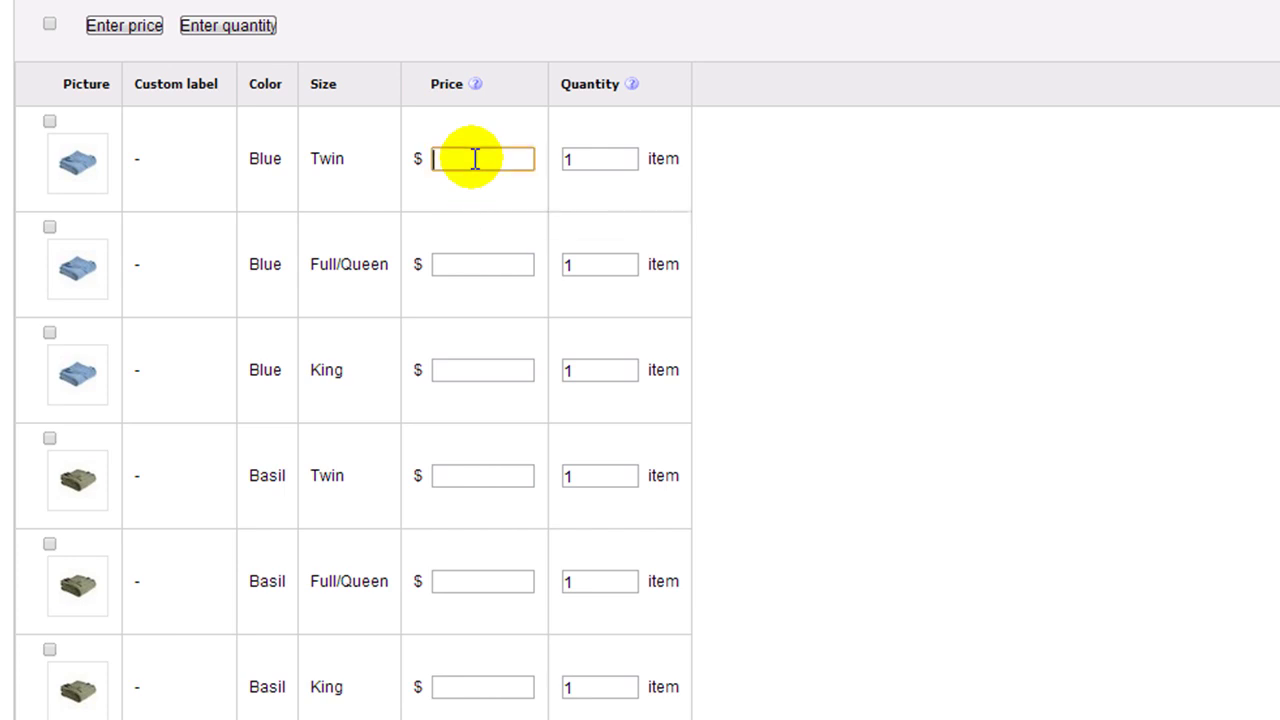
{"action": "type", "text": "27.95"}
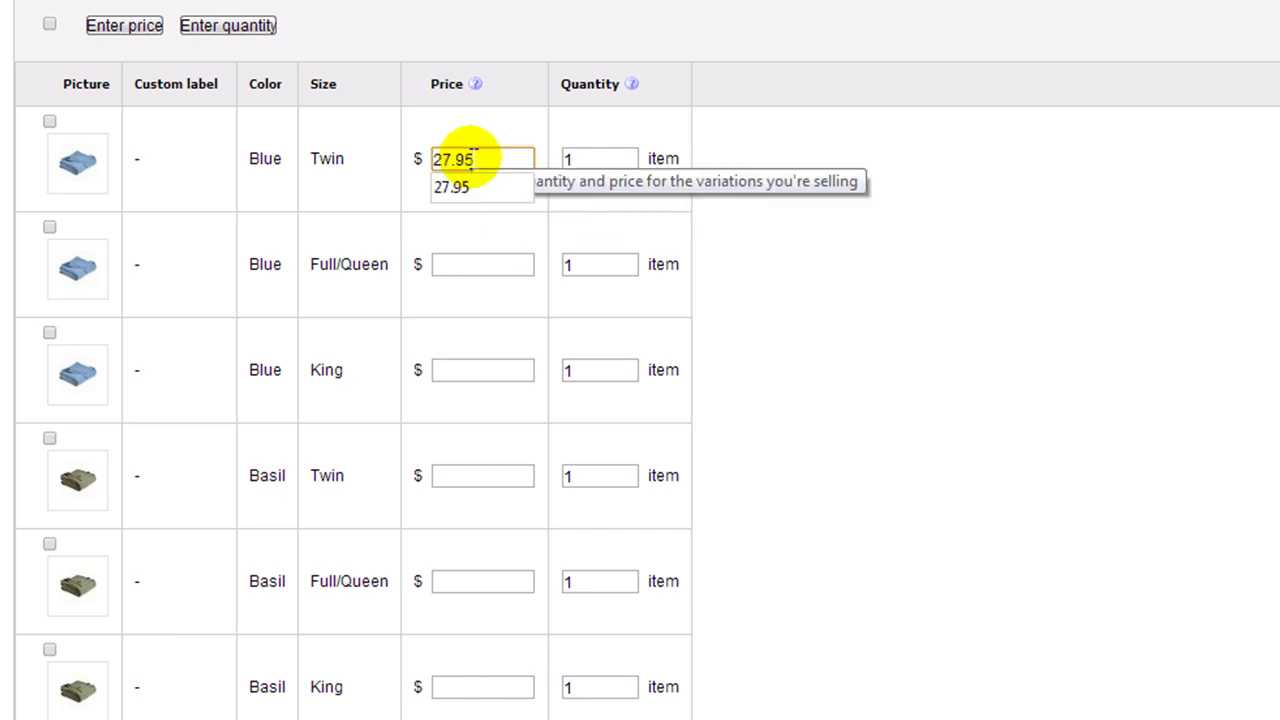
{"action": "left_click", "coordinate": [489, 474]}
{"action": "type", "text": "27.95"}
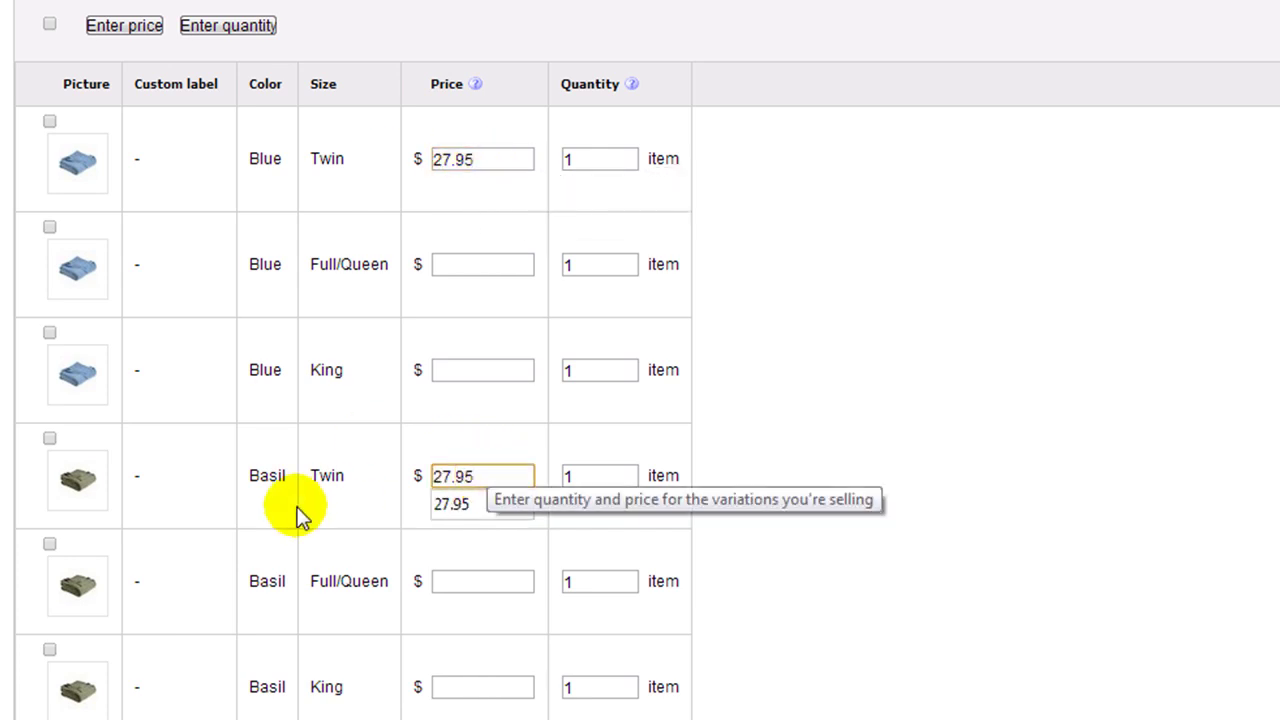
Set the price of the Blue and Basil Full/Queen variations to $36.95
{"action": "scroll", "coordinate": [300, 515], "scroll_direction": "down", "scroll_amount": 2}
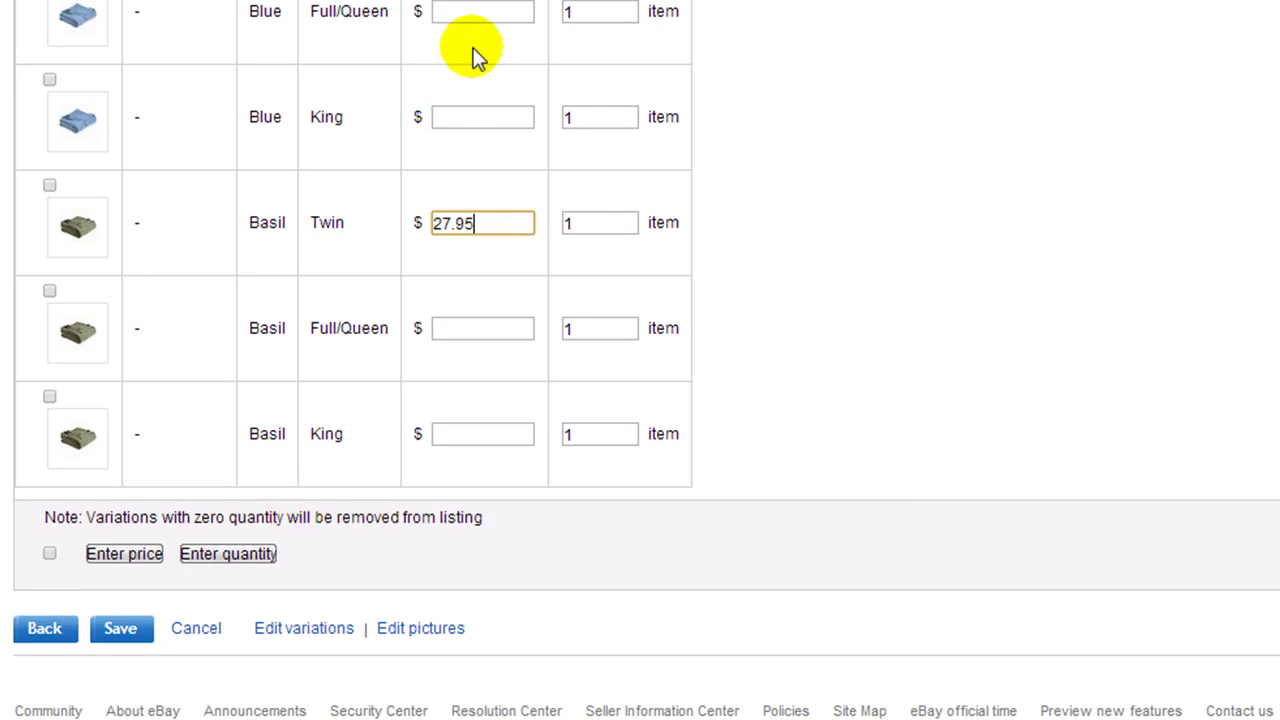
{"action": "left_click", "coordinate": [477, 13]}
{"action": "type", "text": "3"}
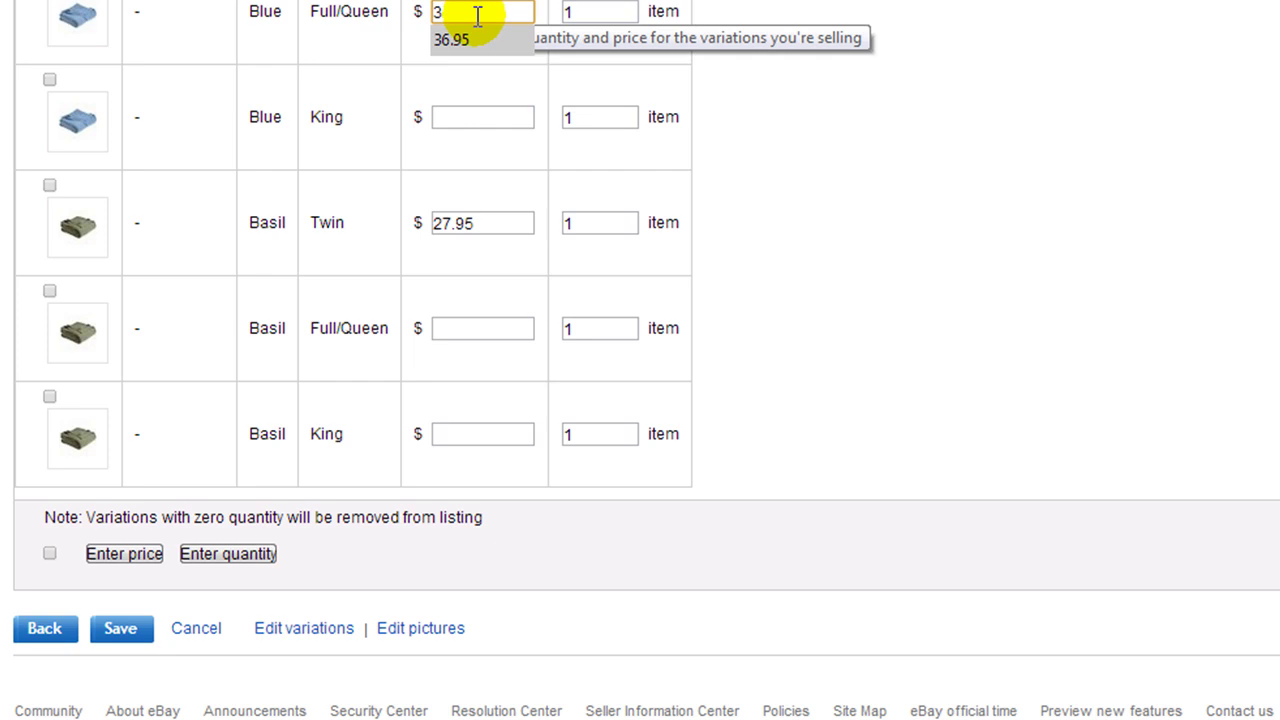
{"action": "left_click", "coordinate": [478, 42]}
{"action": "double_click", "coordinate": [494, 12]}
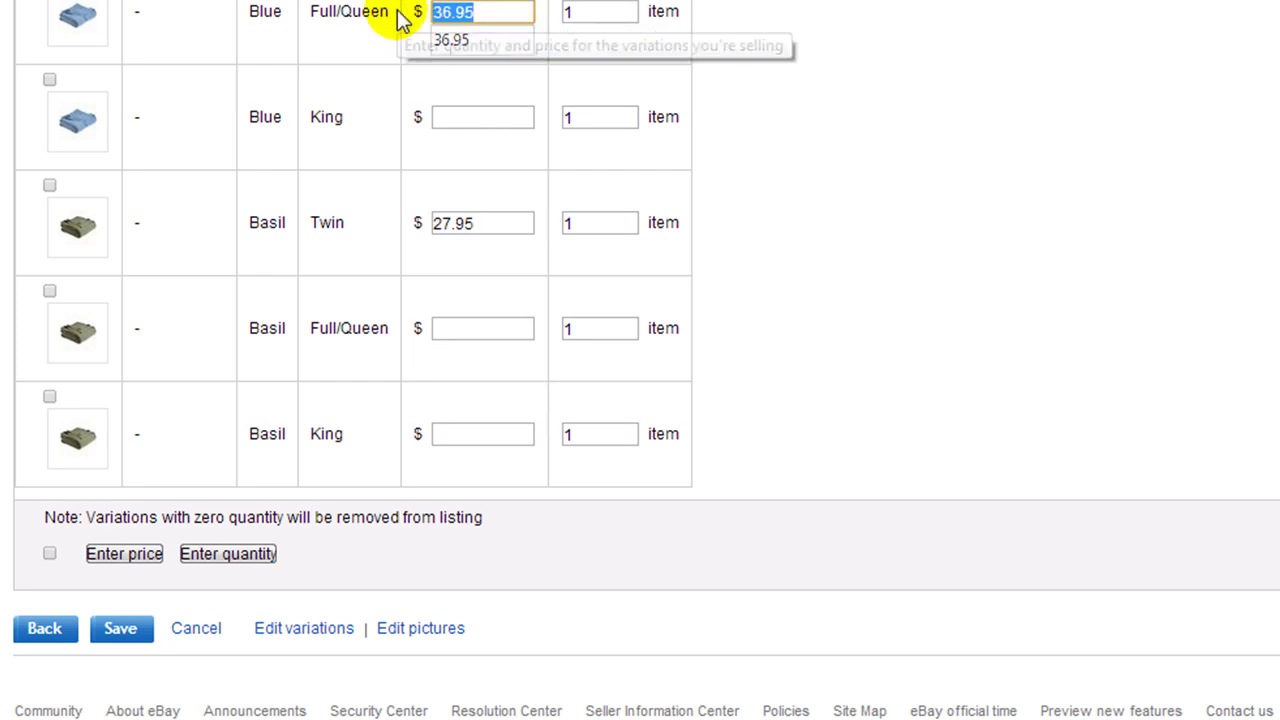
{"action": "left_click", "coordinate": [468, 328]}
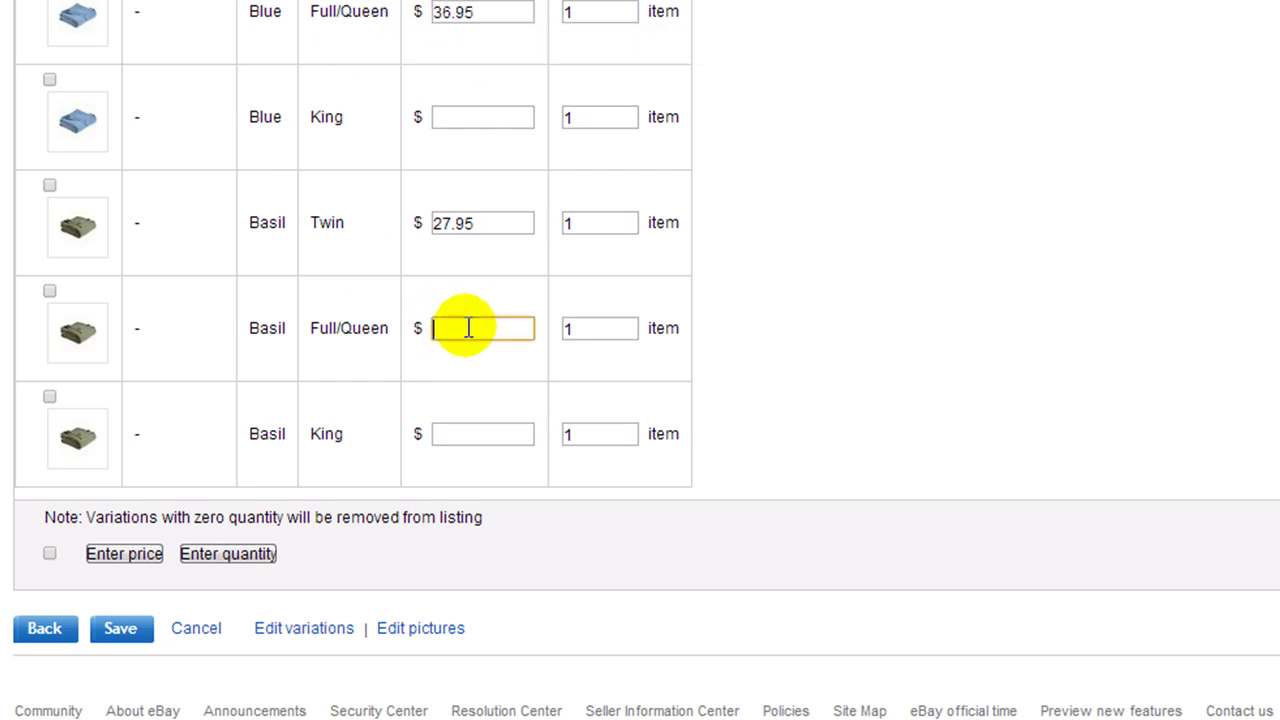
{"action": "type", "text": "36.95"}
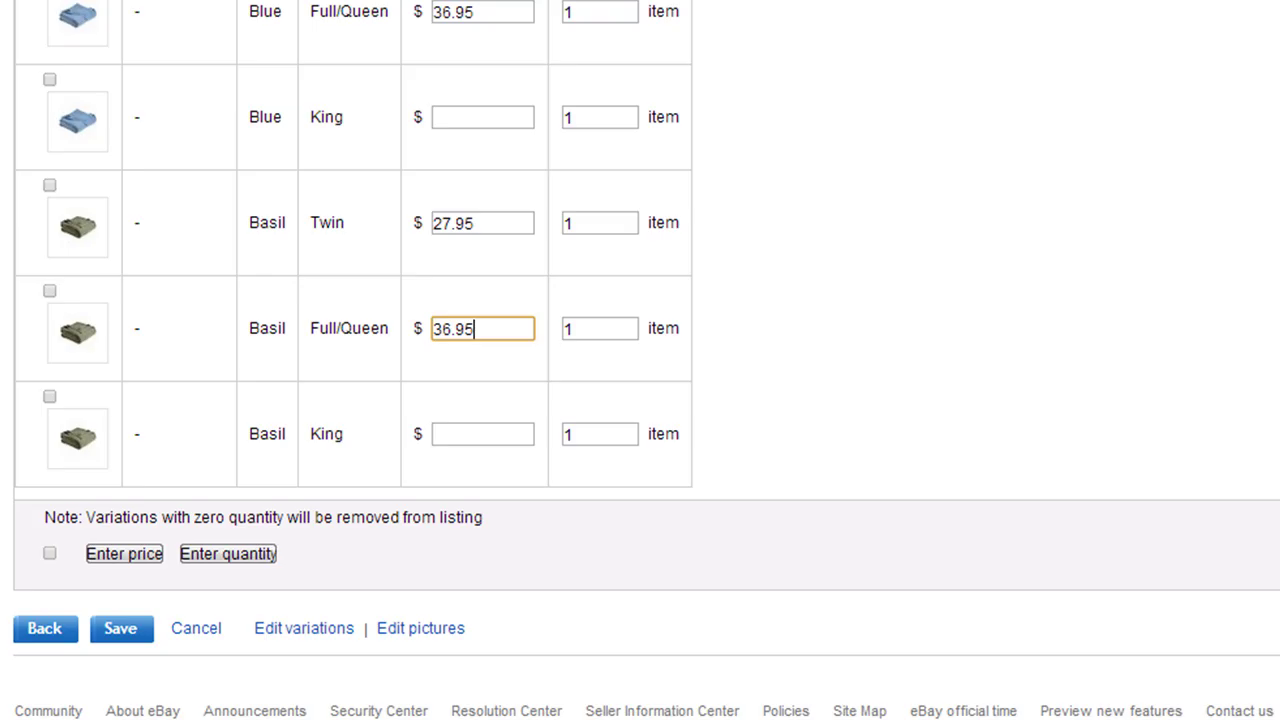
Set the price of the Blue and Basil King variations to $39.95 and save the variations to the listing
{"action": "left_click", "coordinate": [490, 117]}
{"action": "type", "text": "39.95"}
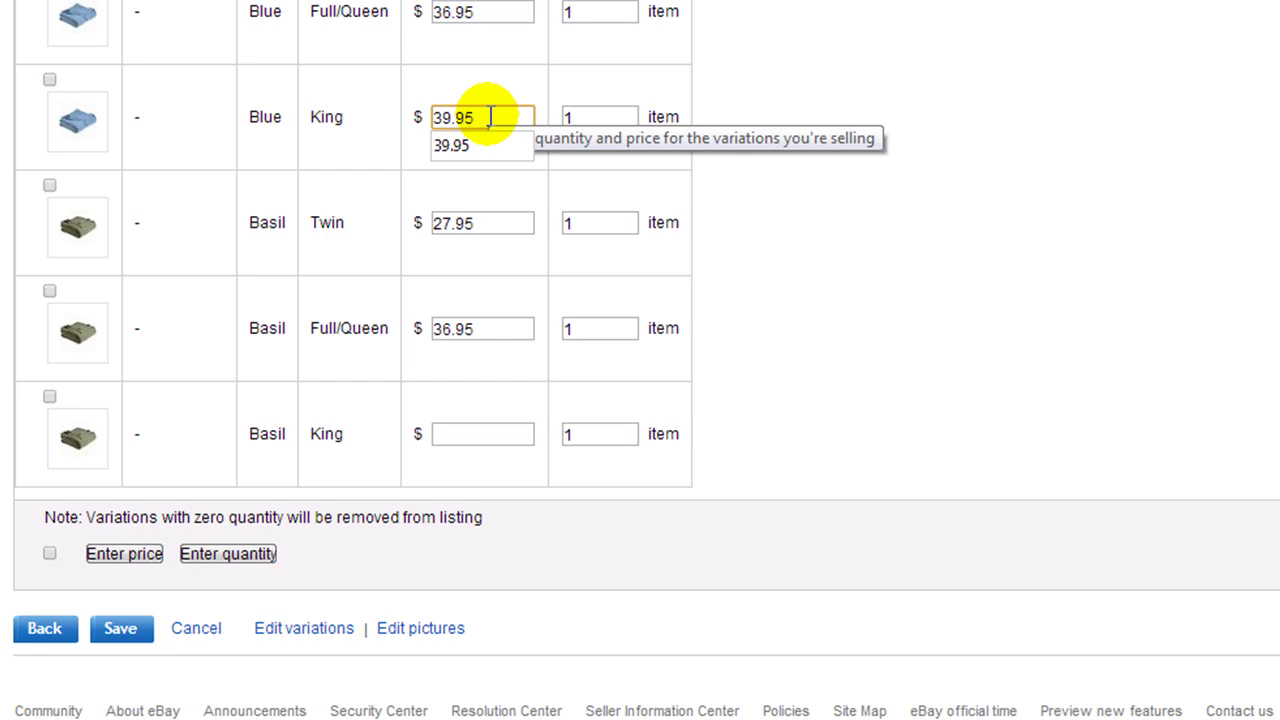
{"action": "left_click_drag", "start_coordinate": [490, 117], "coordinate": [391, 114]}
{"action": "key", "text": "ctrl+c"}
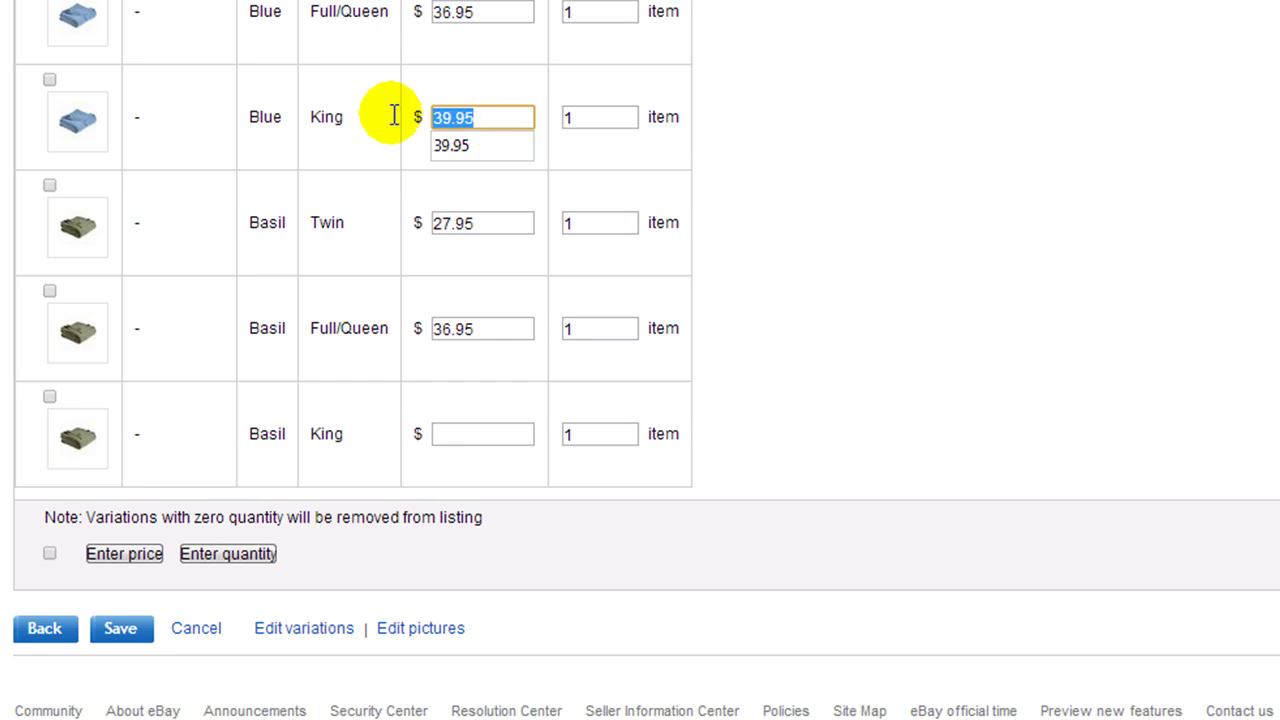
{"action": "left_click", "coordinate": [481, 440]}
{"action": "key", "text": "ctrl+v"}
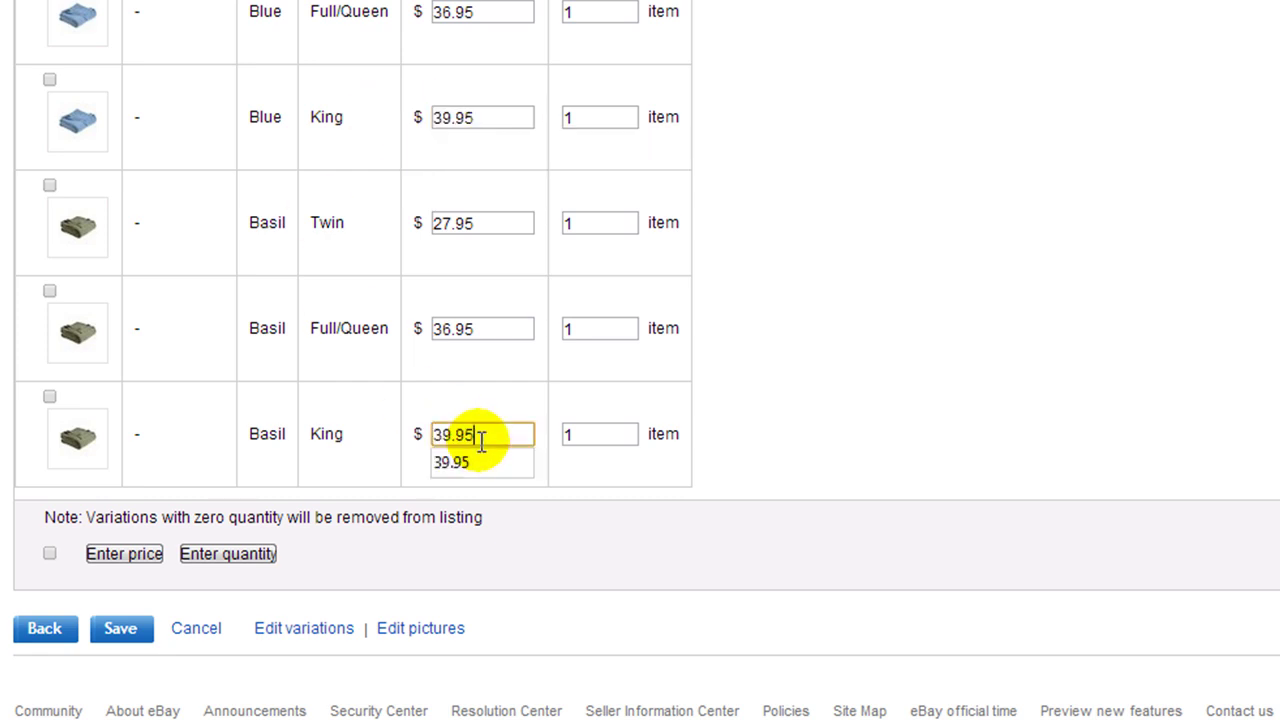
{"action": "left_click", "coordinate": [834, 362]}
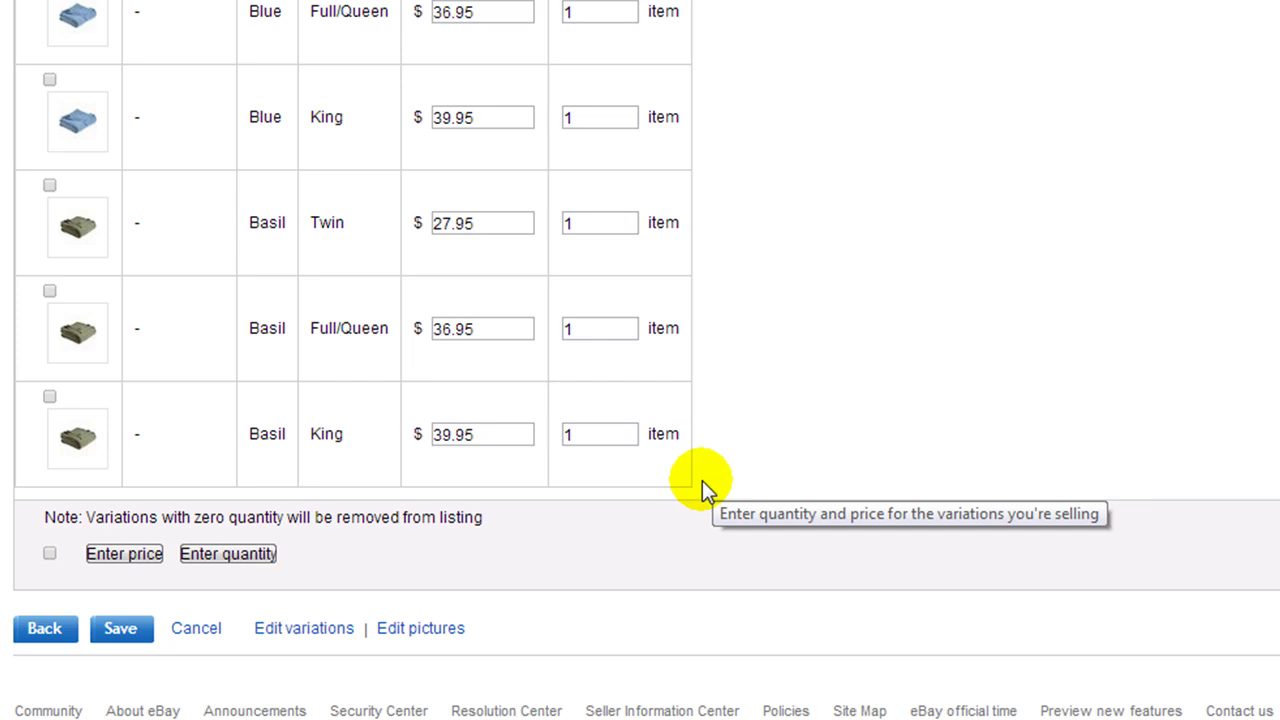
{"action": "left_click", "coordinate": [128, 630]}
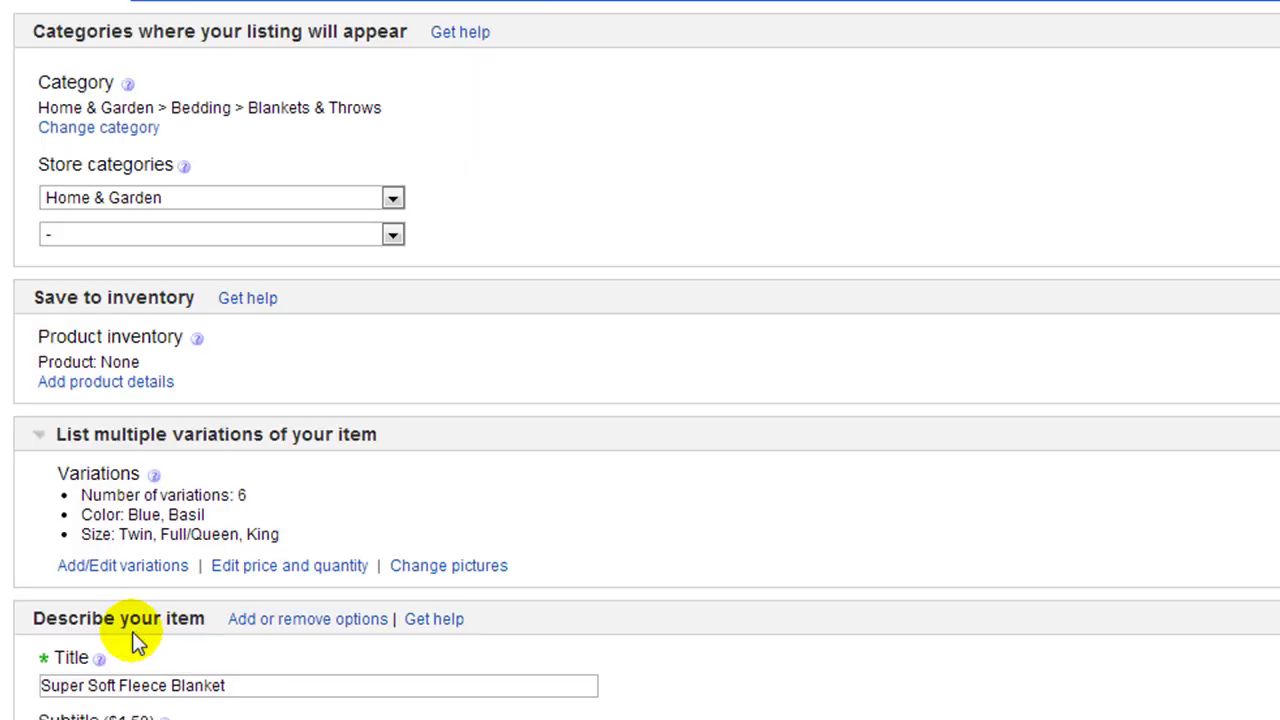
Switch to the product notes text file, copy everything from Product Description and Features through the sizes line, and return to the listing
{"action": "scroll", "coordinate": [796, 543], "scroll_direction": "down", "scroll_amount": 4}
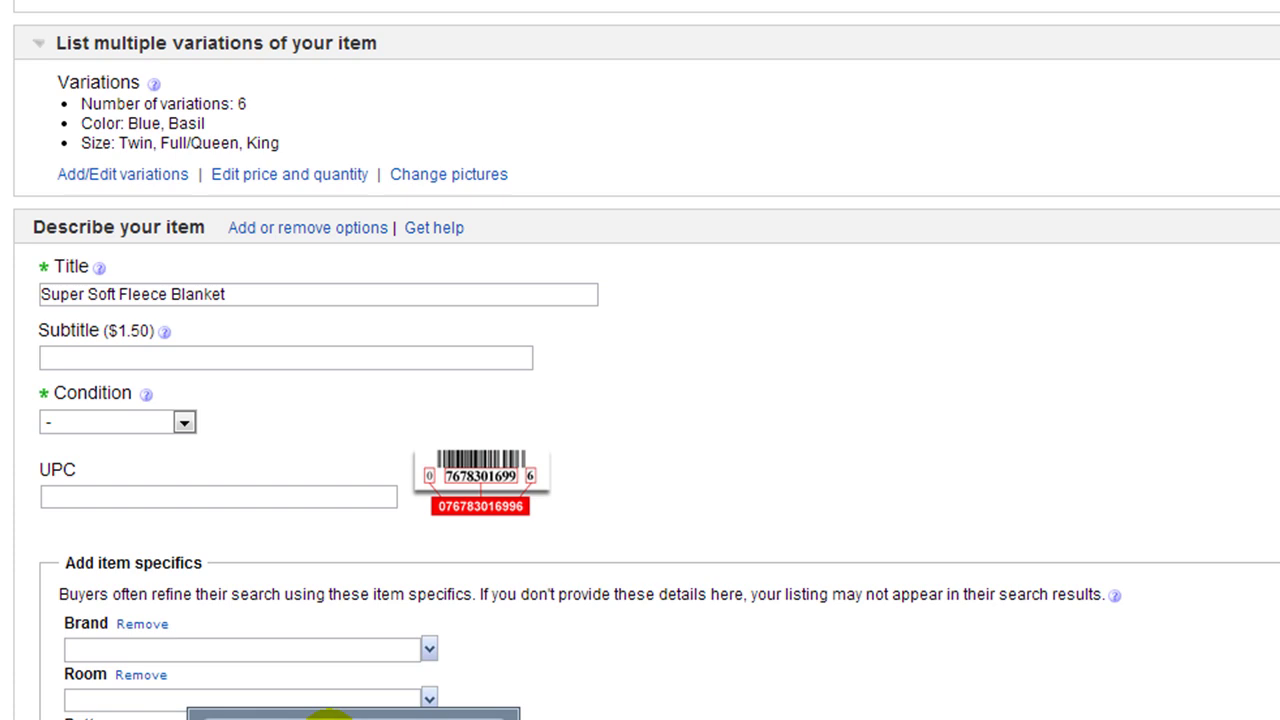
{"action": "left_click", "coordinate": [330, 716]}
{"action": "left_click_drag", "start_coordinate": [1198, 288], "coordinate": [893, 70]}
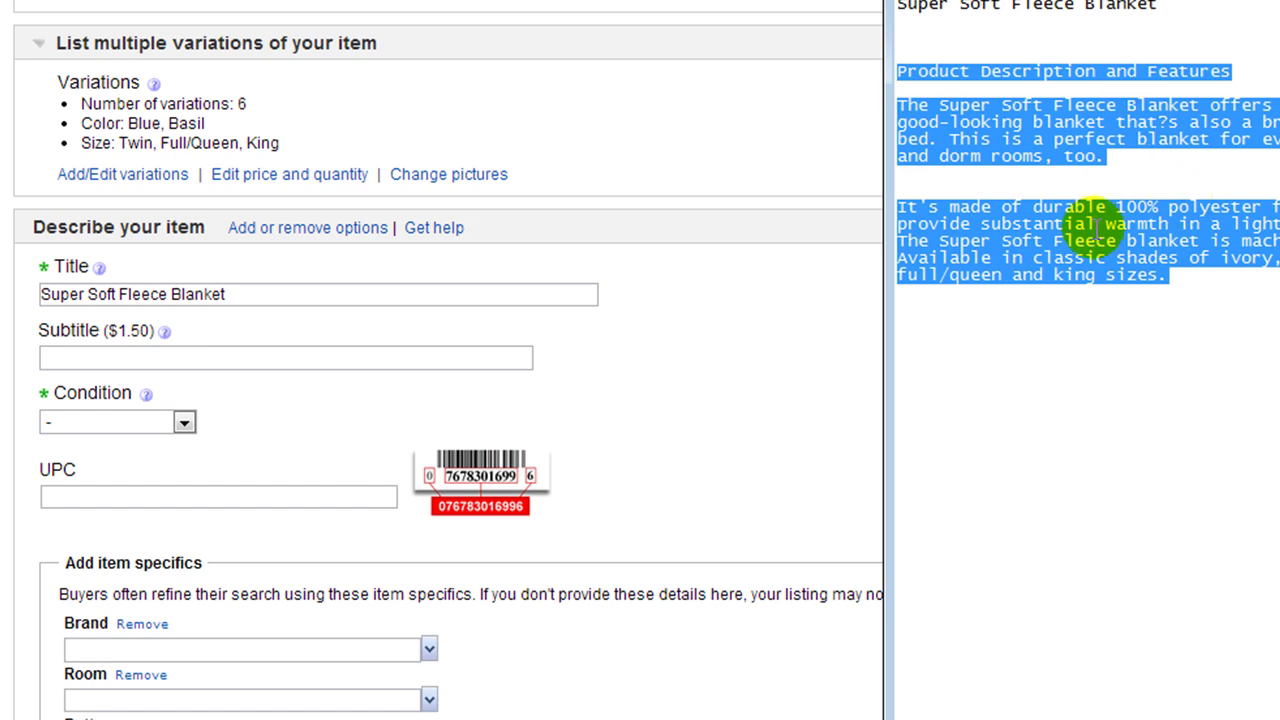
{"action": "left_click", "coordinate": [758, 201]}
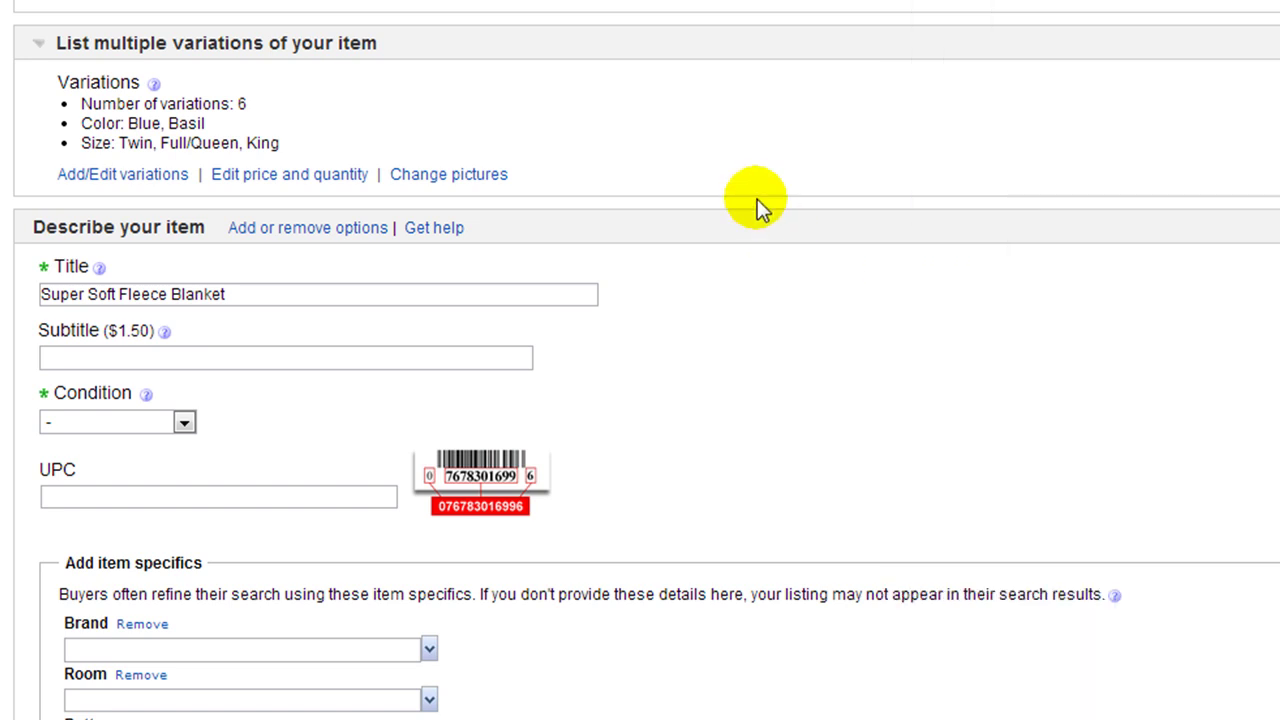
Paste the copied Product Description and Features text into the listing's empty item description
{"action": "scroll", "coordinate": [770, 208], "scroll_direction": "down", "scroll_amount": 6}
{"action": "scroll", "coordinate": [770, 208], "scroll_direction": "down", "scroll_amount": 3}
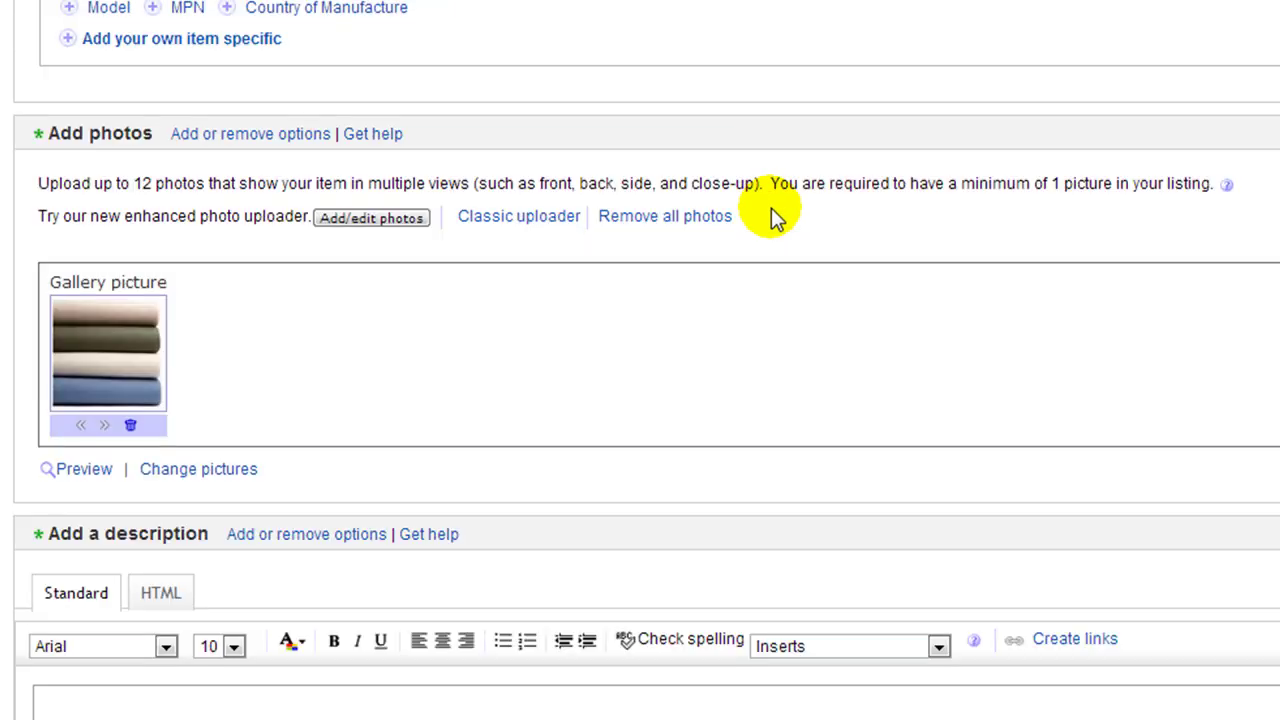
{"action": "scroll", "coordinate": [771, 210], "scroll_direction": "up", "scroll_amount": 8}
{"action": "scroll", "coordinate": [686, 234], "scroll_direction": "down", "scroll_amount": 1}
{"action": "scroll", "coordinate": [650, 375], "scroll_direction": "down", "scroll_amount": 1}
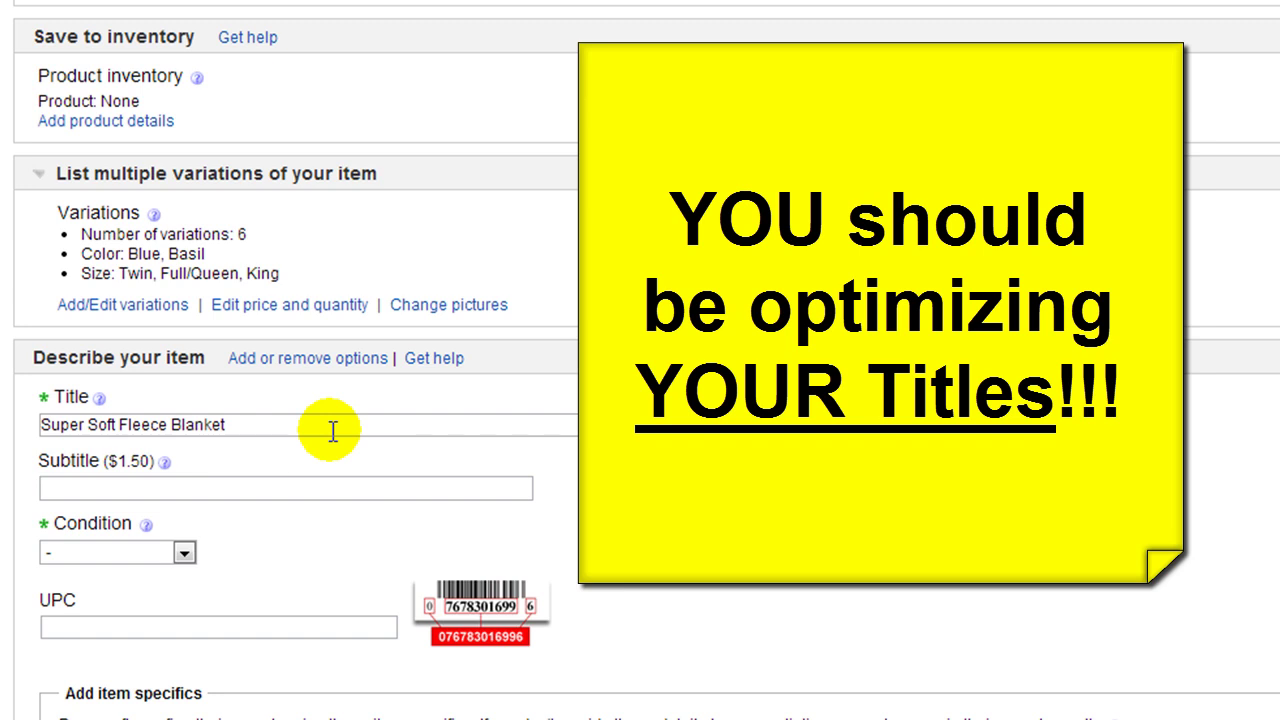
{"action": "scroll", "coordinate": [545, 258], "scroll_direction": "up", "scroll_amount": 2}
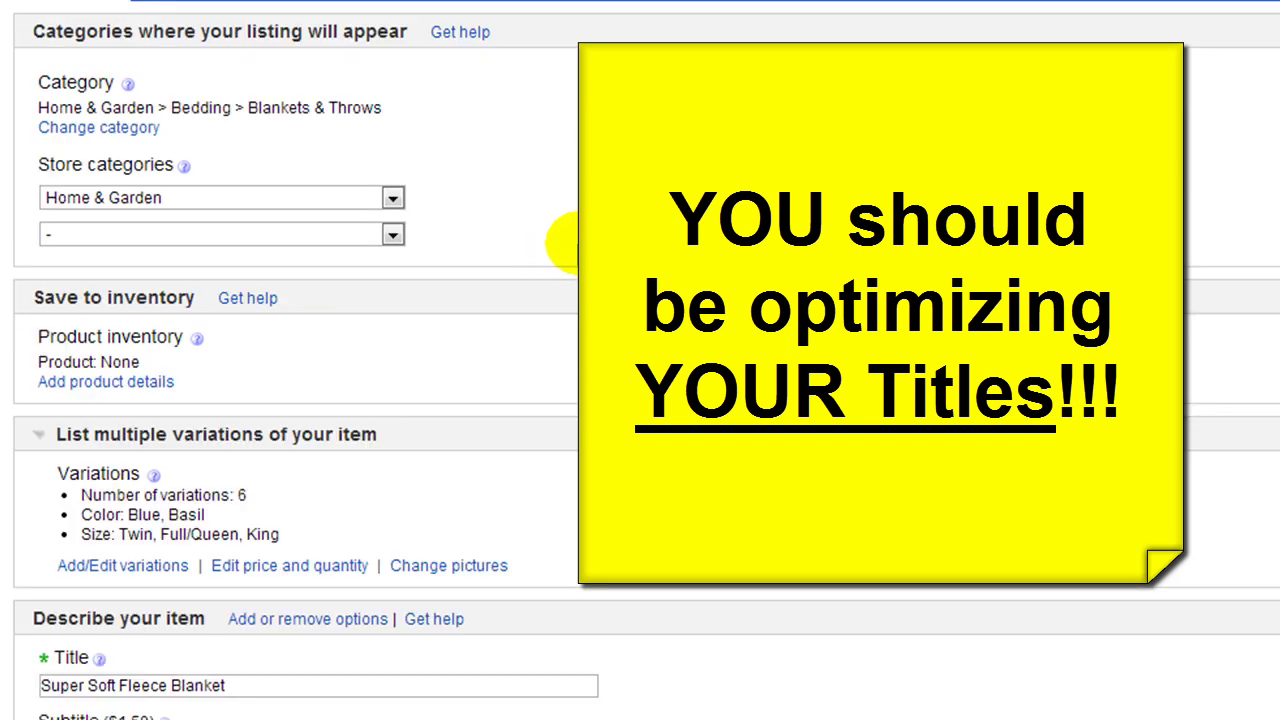
{"action": "scroll", "coordinate": [545, 258], "scroll_direction": "down", "scroll_amount": 3}
{"action": "scroll", "coordinate": [300, 400], "scroll_direction": "down", "scroll_amount": 10}
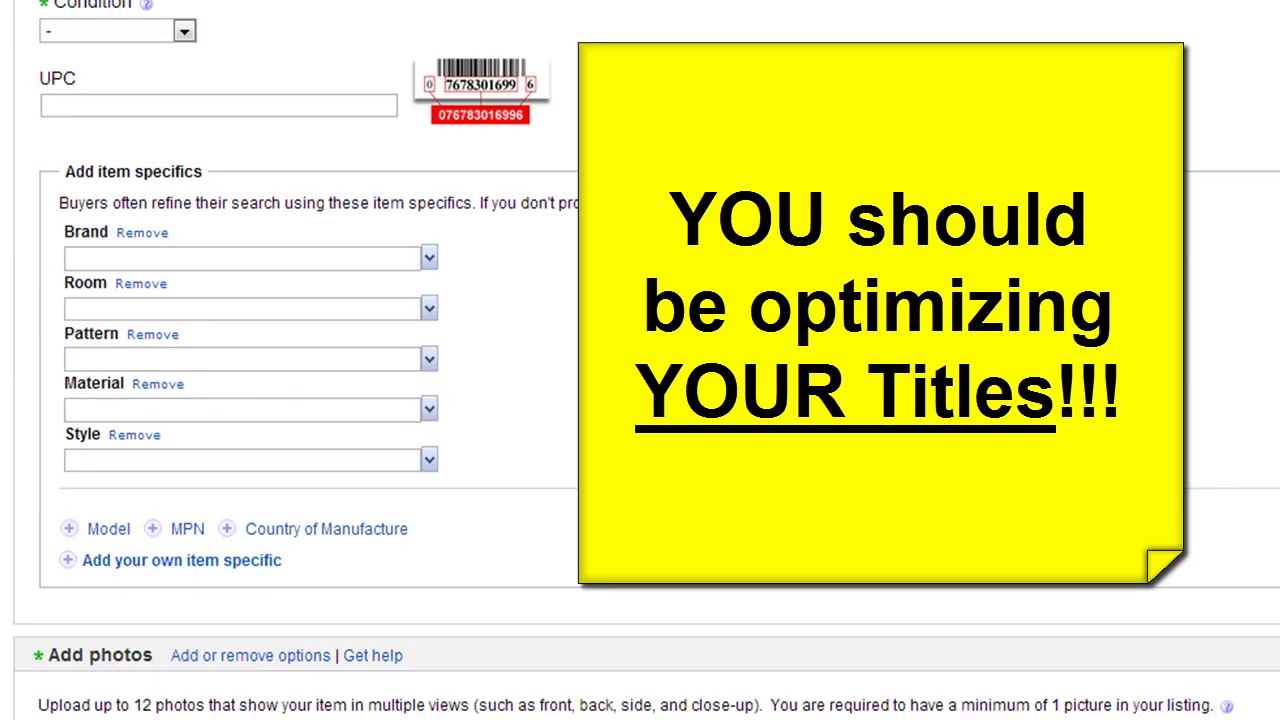
{"action": "scroll", "coordinate": [380, 350], "scroll_direction": "down", "scroll_amount": 3}
{"action": "left_click", "coordinate": [380, 349]}
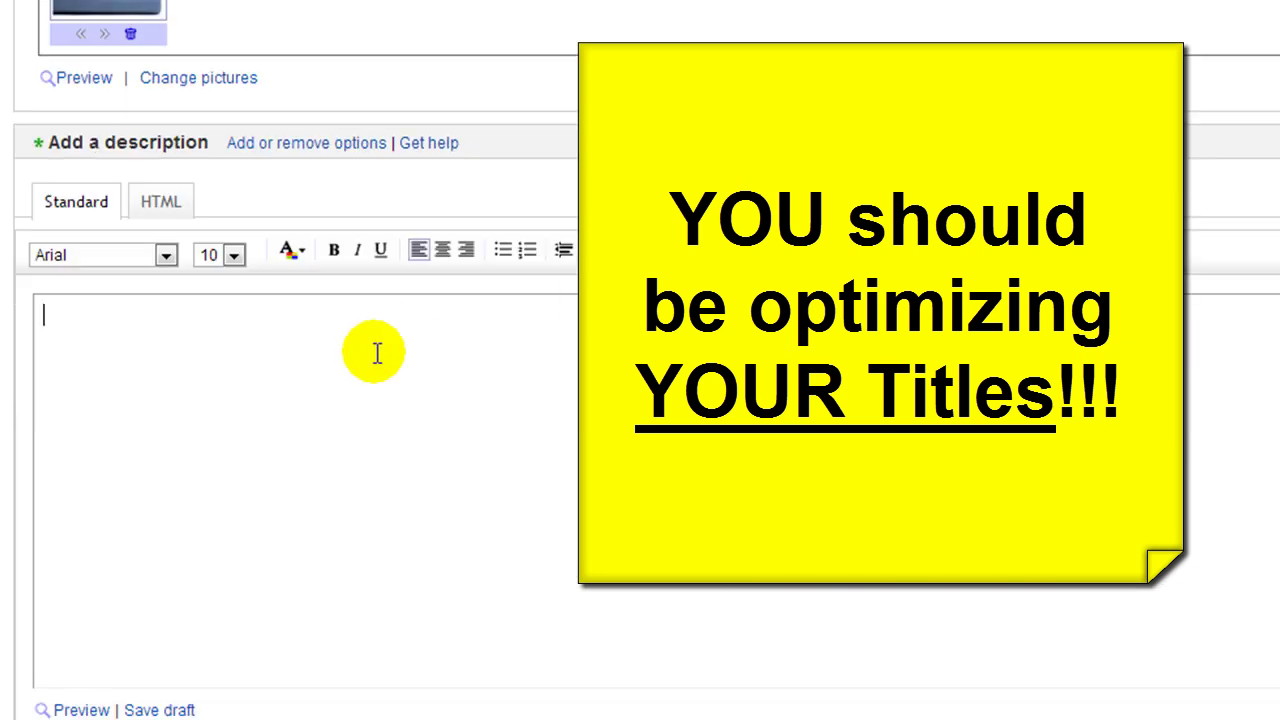
{"action": "key", "text": "ctrl+v"}
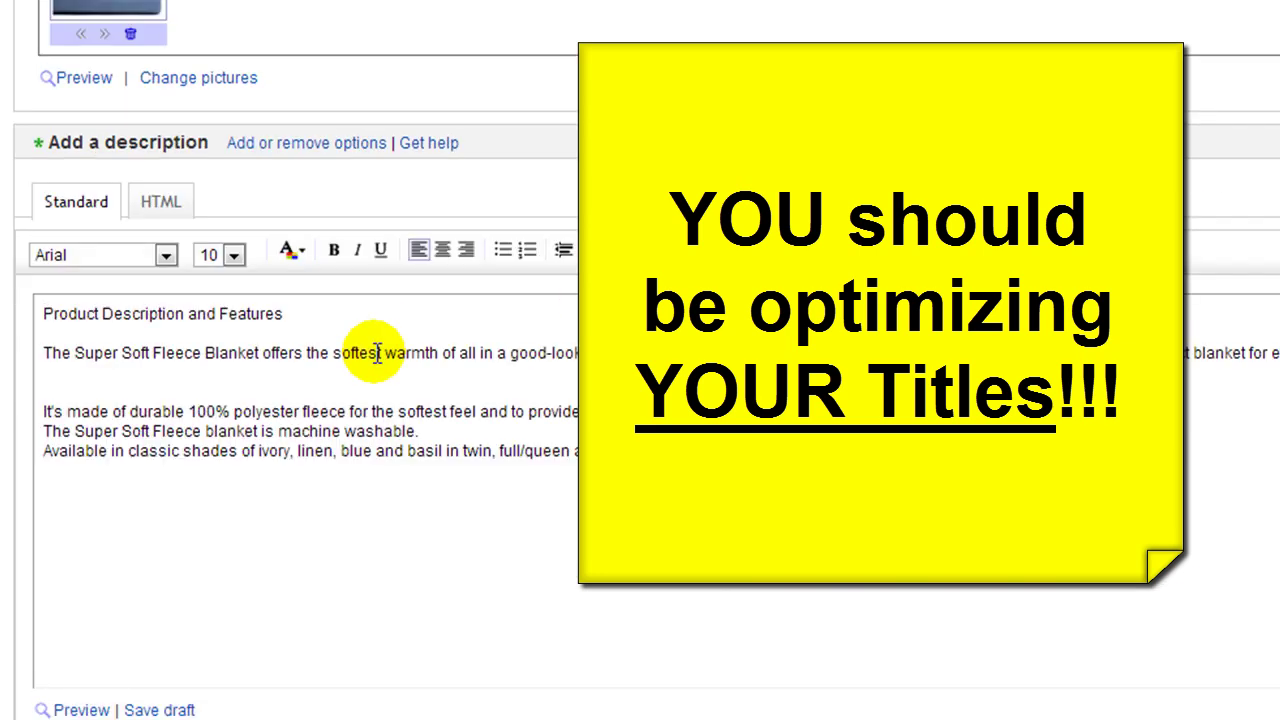
Insert three blank lines above the Product Description and Features heading in the item description
{"action": "left_click", "coordinate": [320, 314]}
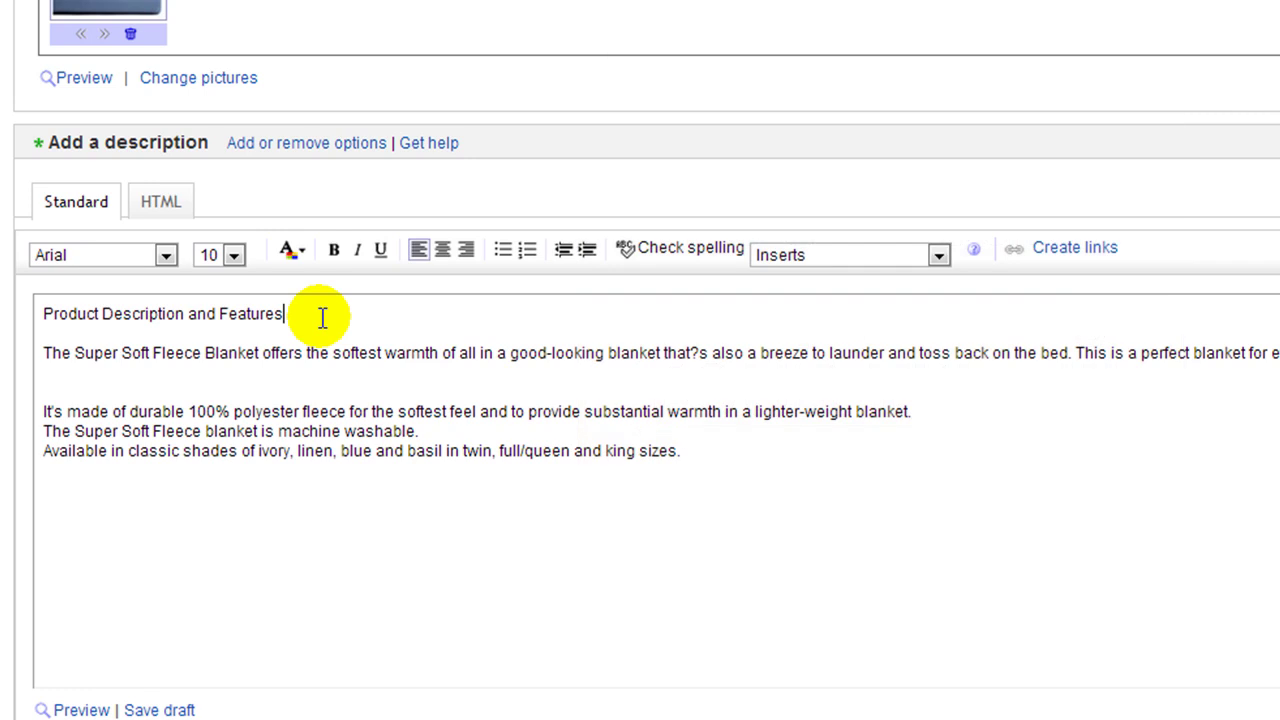
{"action": "left_click", "coordinate": [44, 313]}
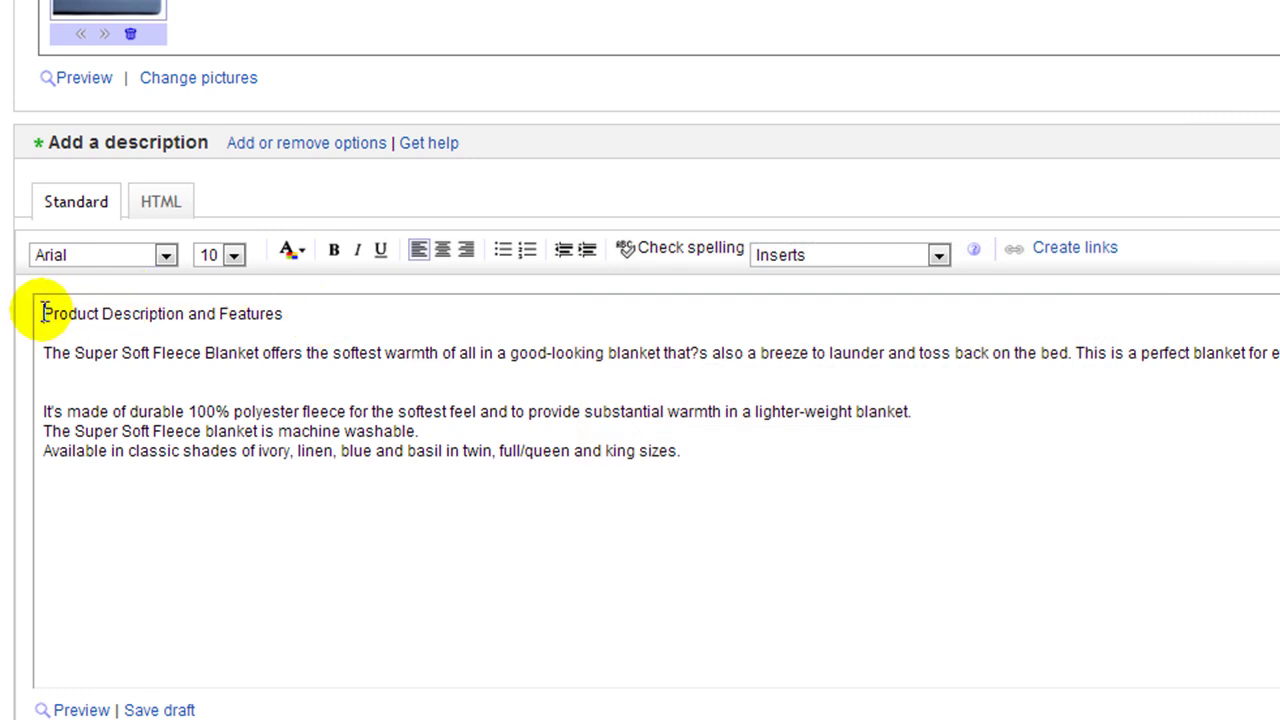
{"action": "key", "text": "Return"}
{"action": "key", "text": "Return"}
{"action": "key", "text": "Return"}
{"action": "key", "text": "Up"}
{"action": "key", "text": "Up"}
{"action": "key", "text": "Up"}
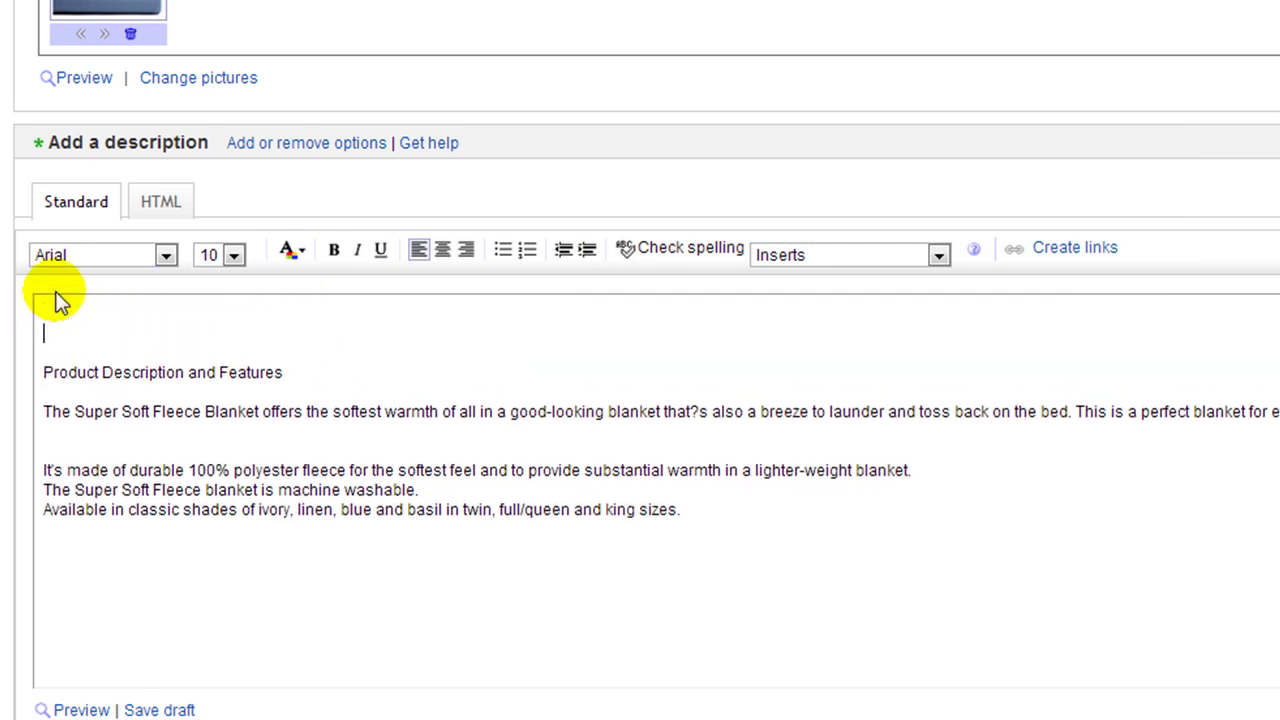
Copy the listing title Super Soft Fleece Blanket and paste it on the first line of the item description
{"action": "scroll", "coordinate": [610, 198], "scroll_direction": "up", "scroll_amount": 5}
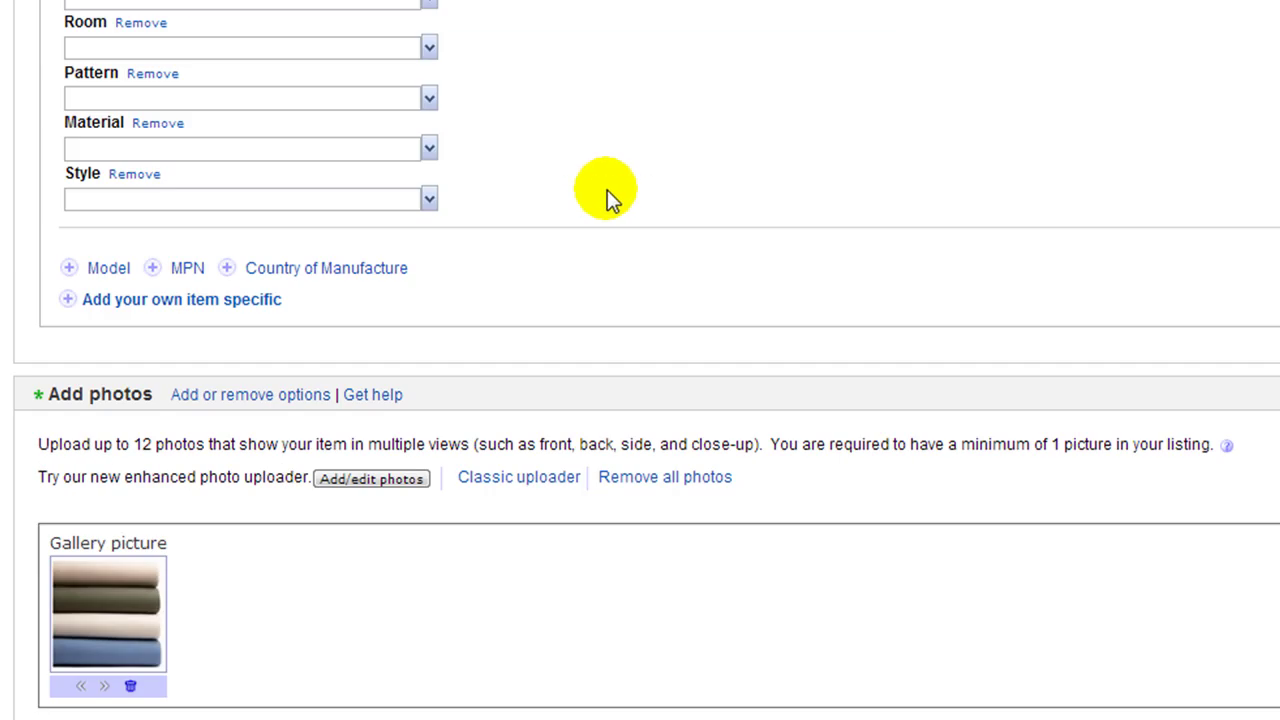
{"action": "scroll", "coordinate": [607, 190], "scroll_direction": "up", "scroll_amount": 4}
{"action": "left_click_drag", "start_coordinate": [262, 33], "coordinate": [8, 33]}
{"action": "key", "text": "ctrl+c"}
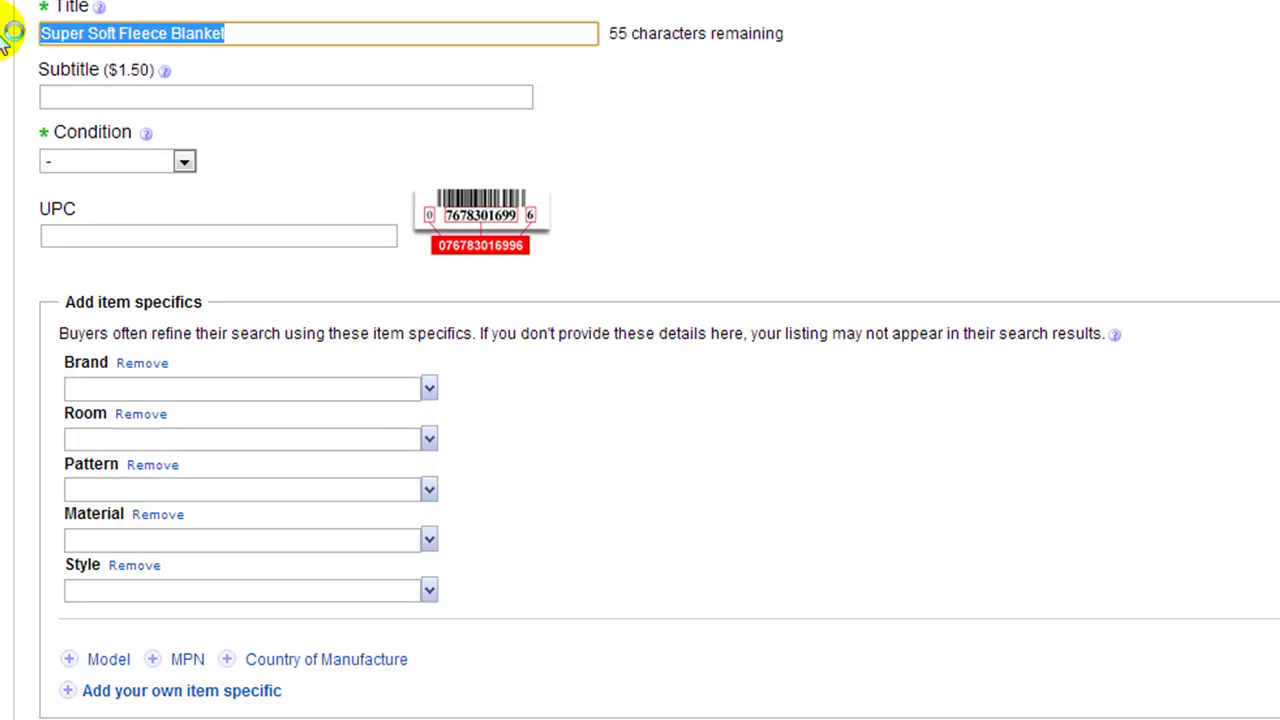
{"action": "scroll", "coordinate": [766, 277], "scroll_direction": "down", "scroll_amount": 8}
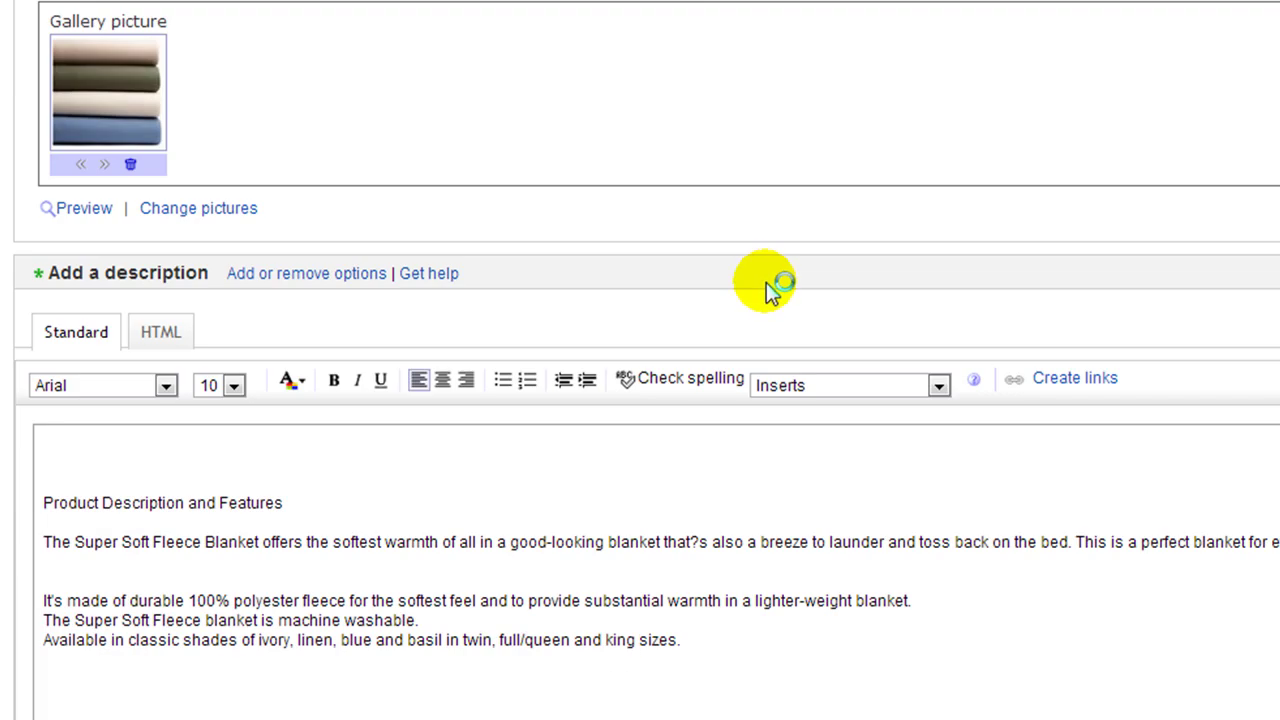
{"action": "left_click", "coordinate": [109, 443]}
{"action": "key", "text": "ctrl+v"}
Set the description's title line to font size 24 and make the Product Description and Features heading bold
{"action": "left_click_drag", "start_coordinate": [258, 444], "coordinate": [38, 444]}
{"action": "left_click", "coordinate": [236, 386]}
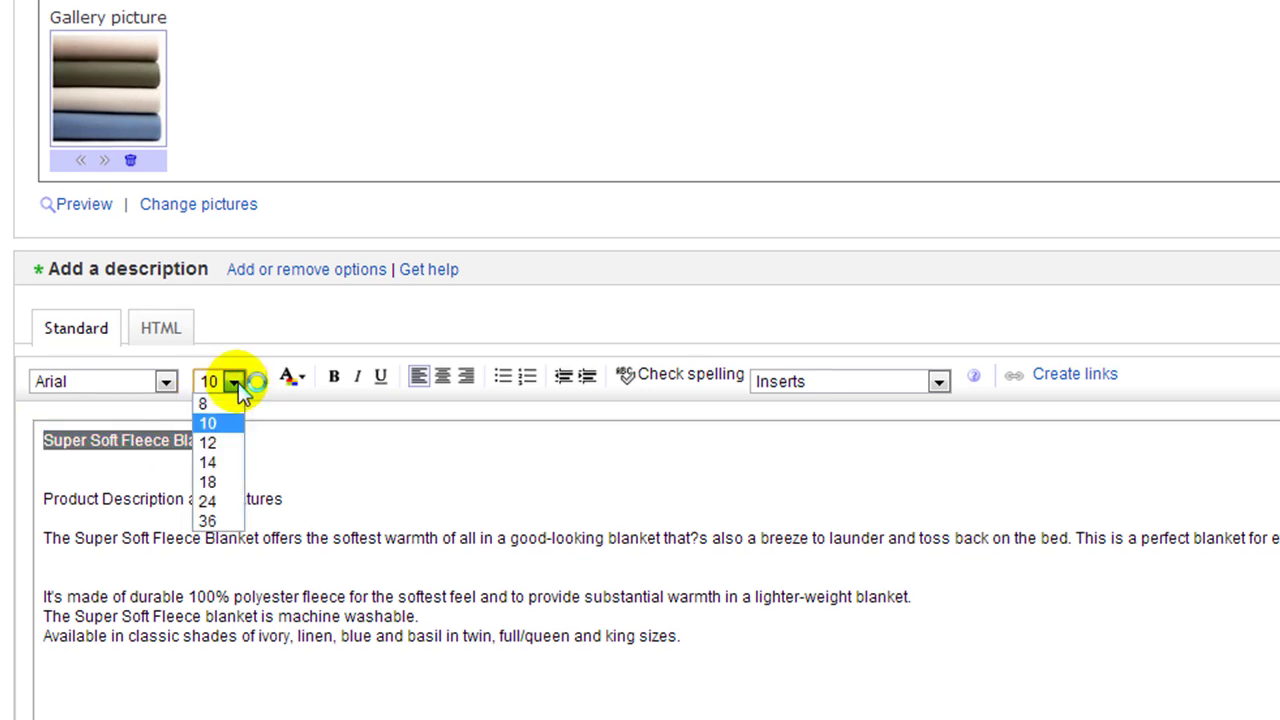
{"action": "left_click", "coordinate": [229, 500]}
{"action": "left_click", "coordinate": [288, 525]}
{"action": "left_click_drag", "start_coordinate": [288, 525], "coordinate": [23, 523]}
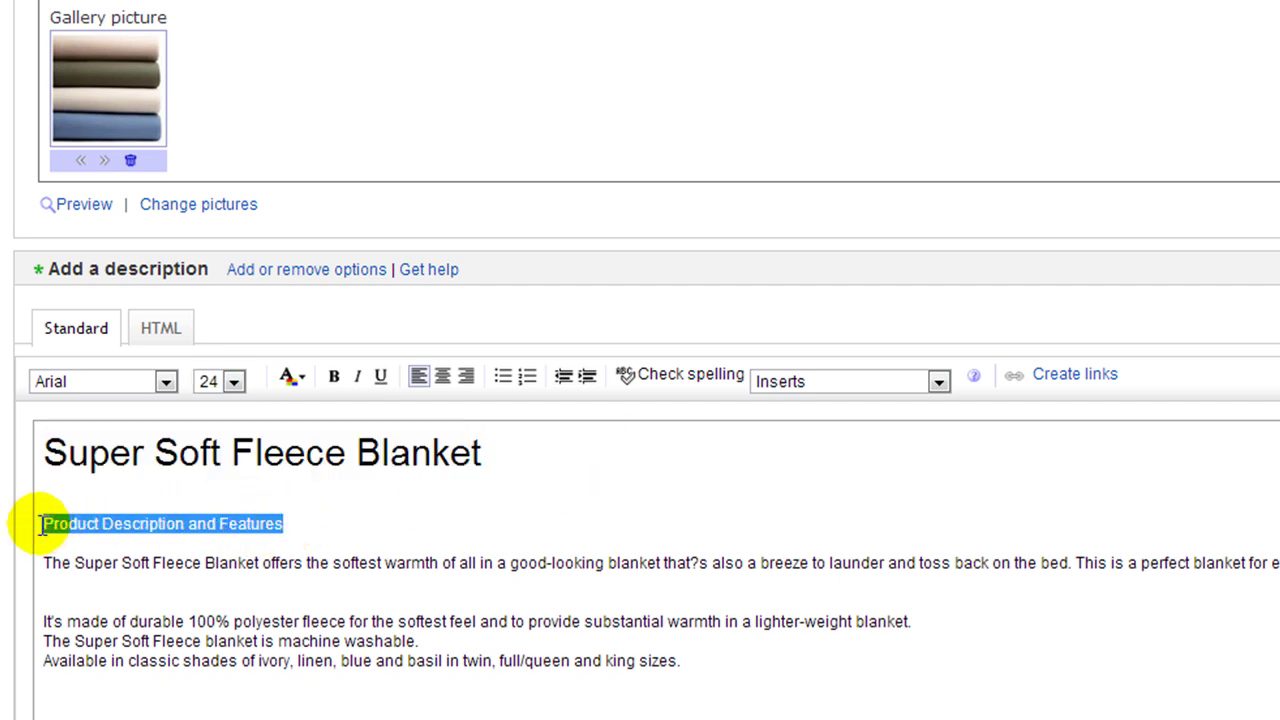
{"action": "left_click", "coordinate": [335, 376]}
{"action": "left_click", "coordinate": [366, 523]}
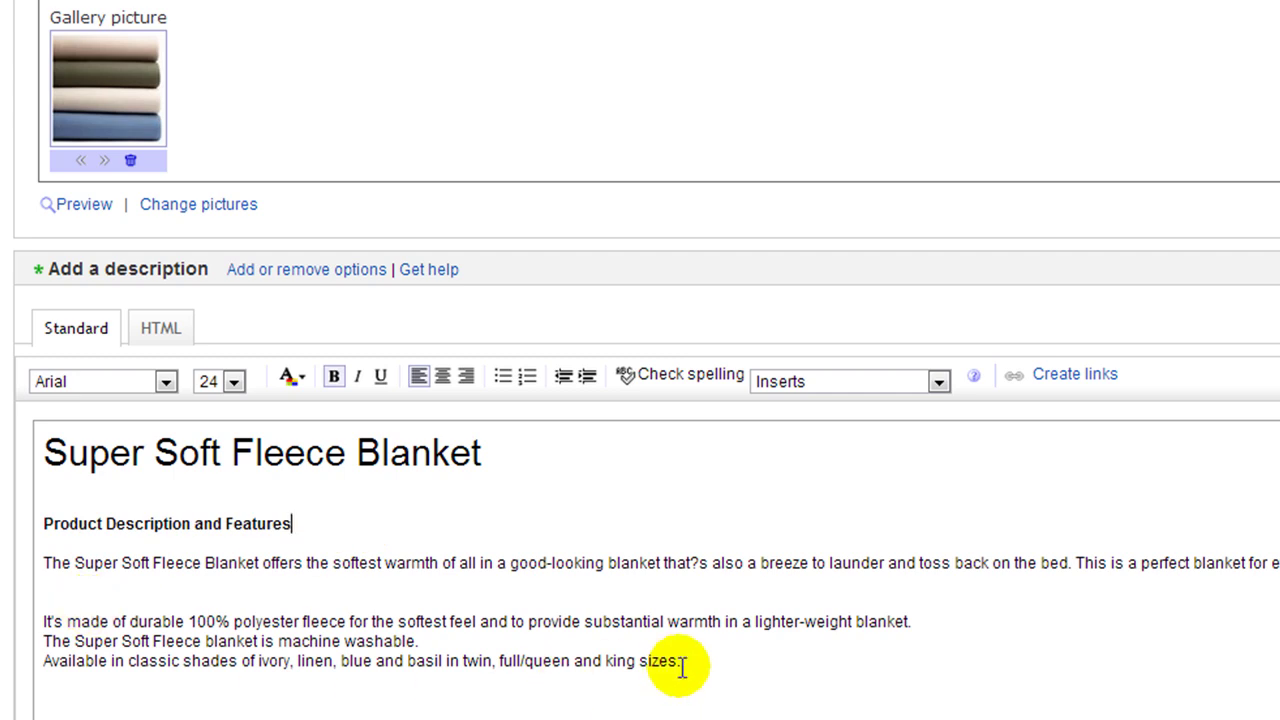
Turn the three feature lines at the end of the description into a bulleted list
{"action": "left_click_drag", "start_coordinate": [706, 663], "coordinate": [32, 626]}
{"action": "key", "text": "ctrl+c"}
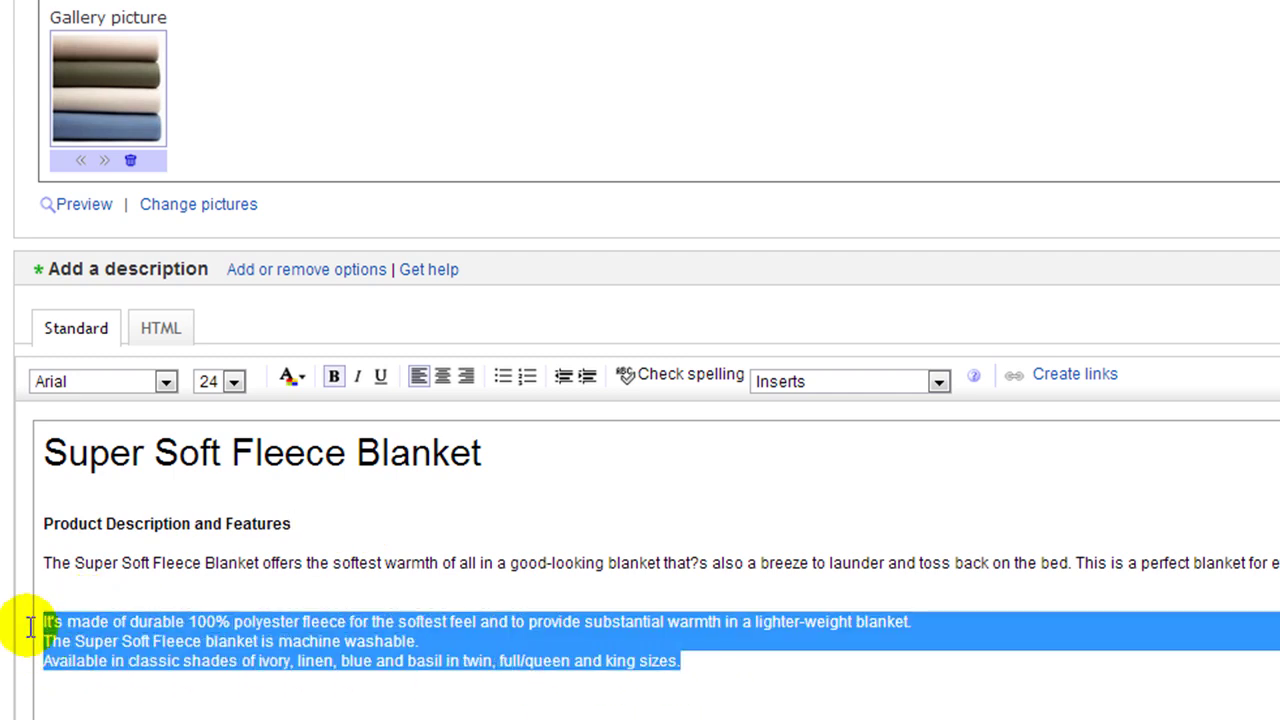
{"action": "key", "text": "Delete"}
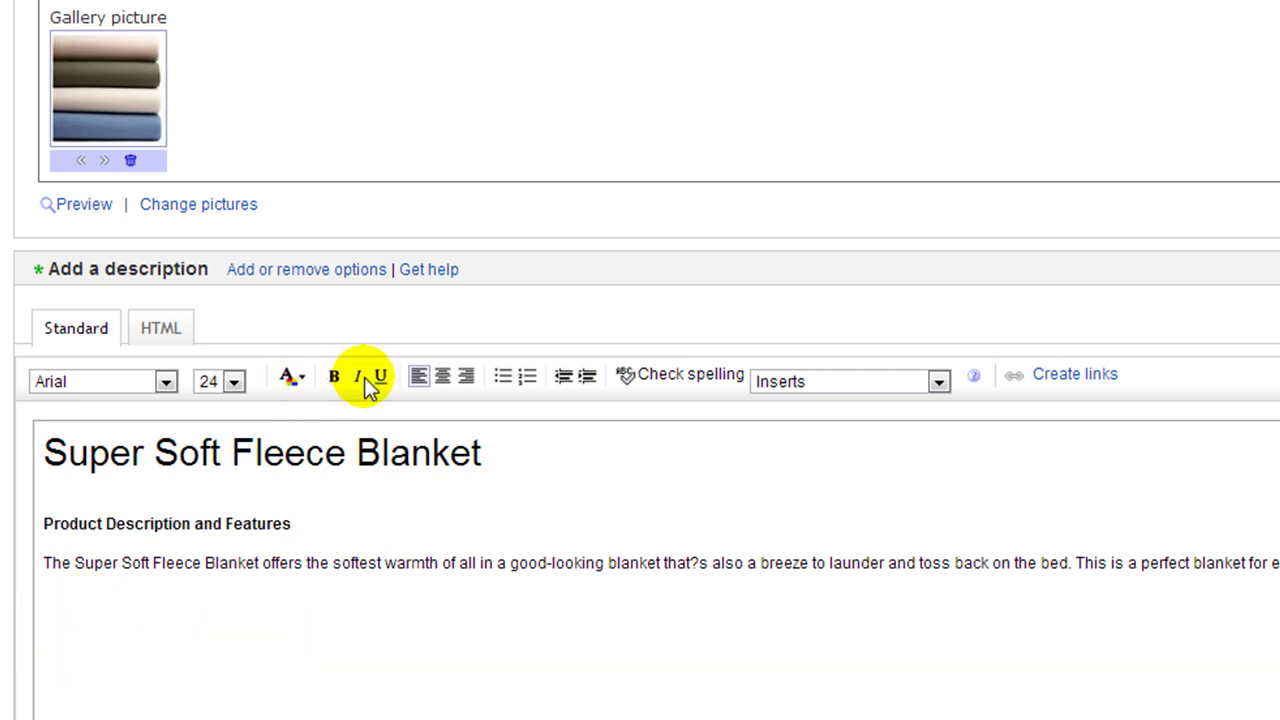
{"action": "left_click", "coordinate": [502, 376]}
{"action": "key", "text": "ctrl+v"}
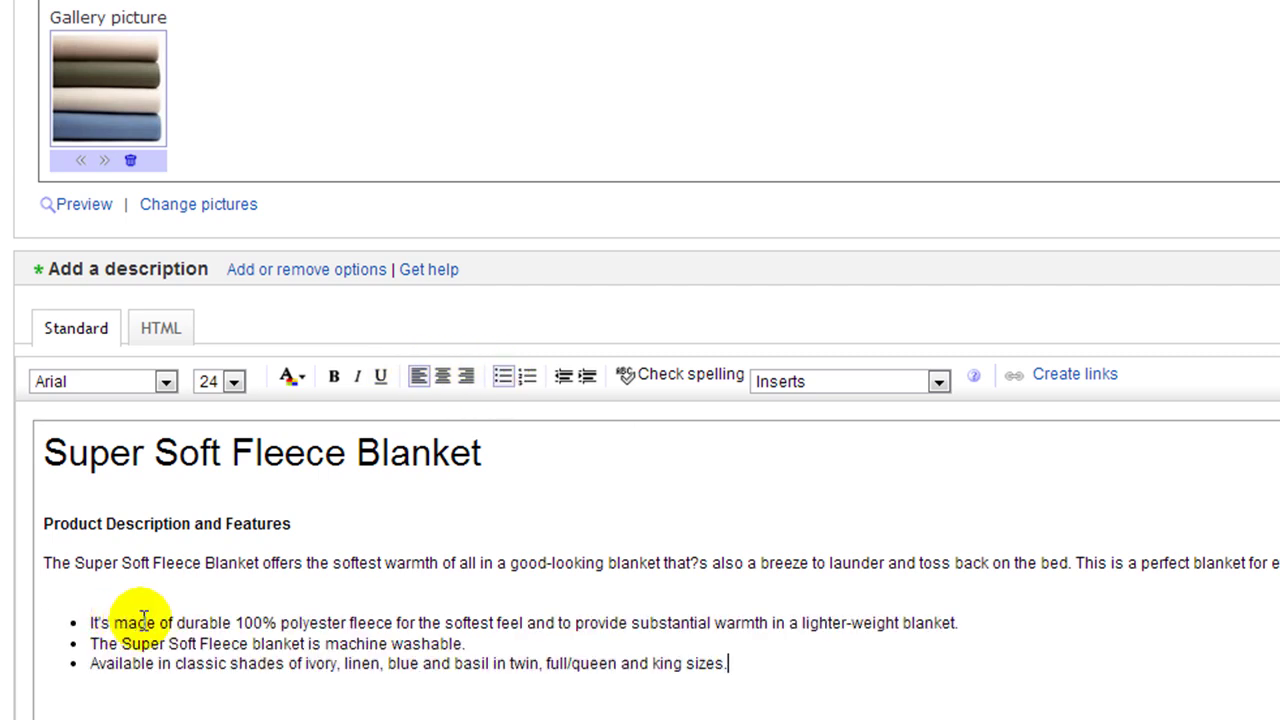
Set all description text below the title, from the Product Description and Features heading through the bullets, to font size 12
{"action": "left_click_drag", "start_coordinate": [766, 663], "coordinate": [36, 523]}
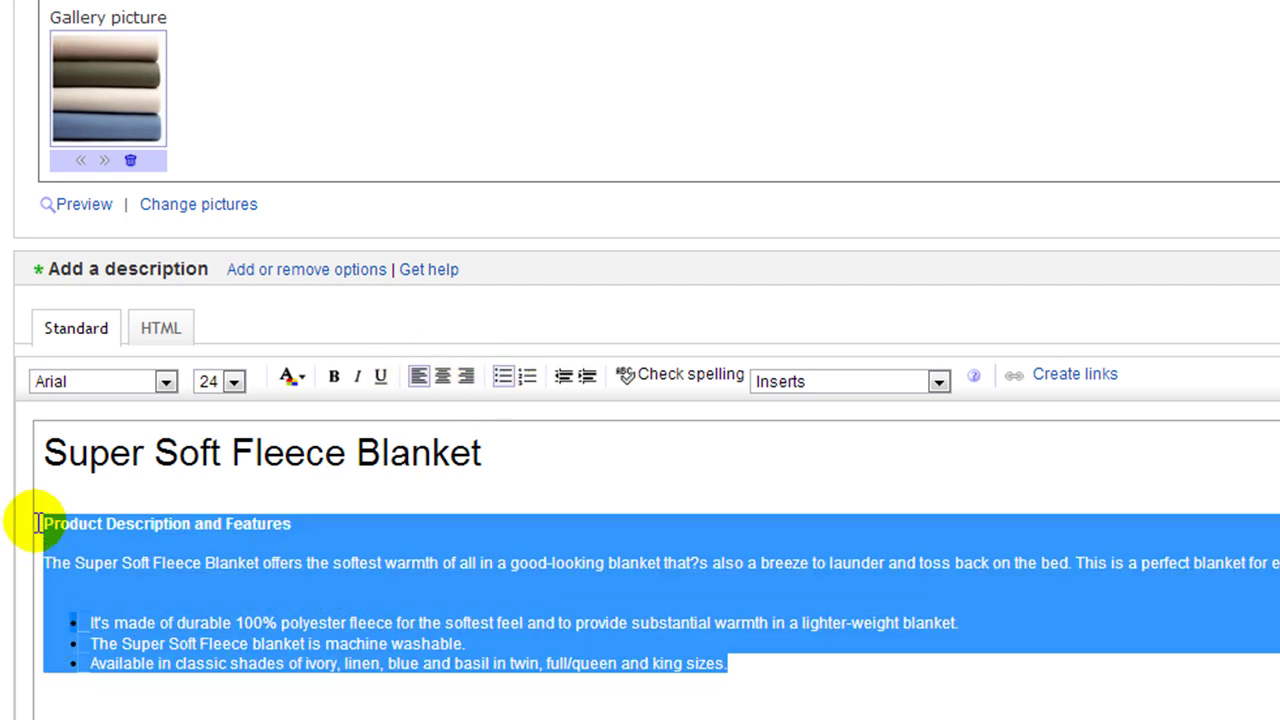
{"action": "left_click", "coordinate": [233, 381]}
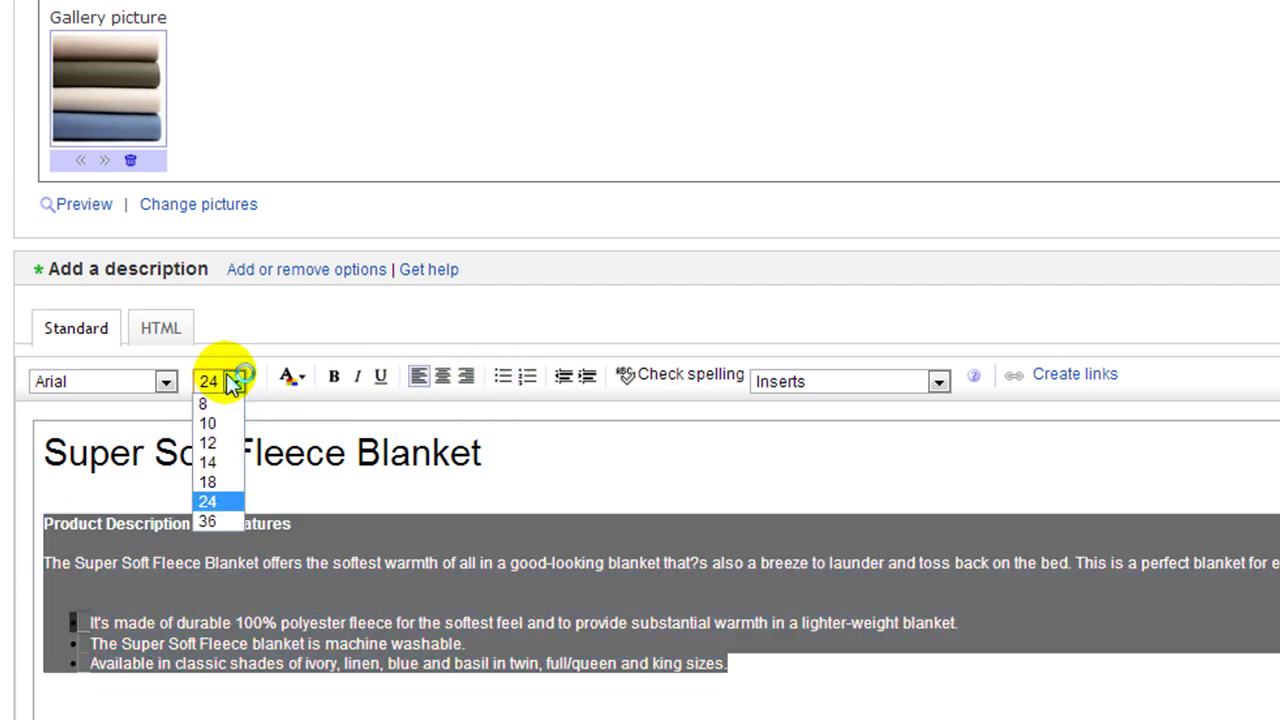
{"action": "left_click", "coordinate": [232, 445]}
{"action": "left_click", "coordinate": [363, 578]}
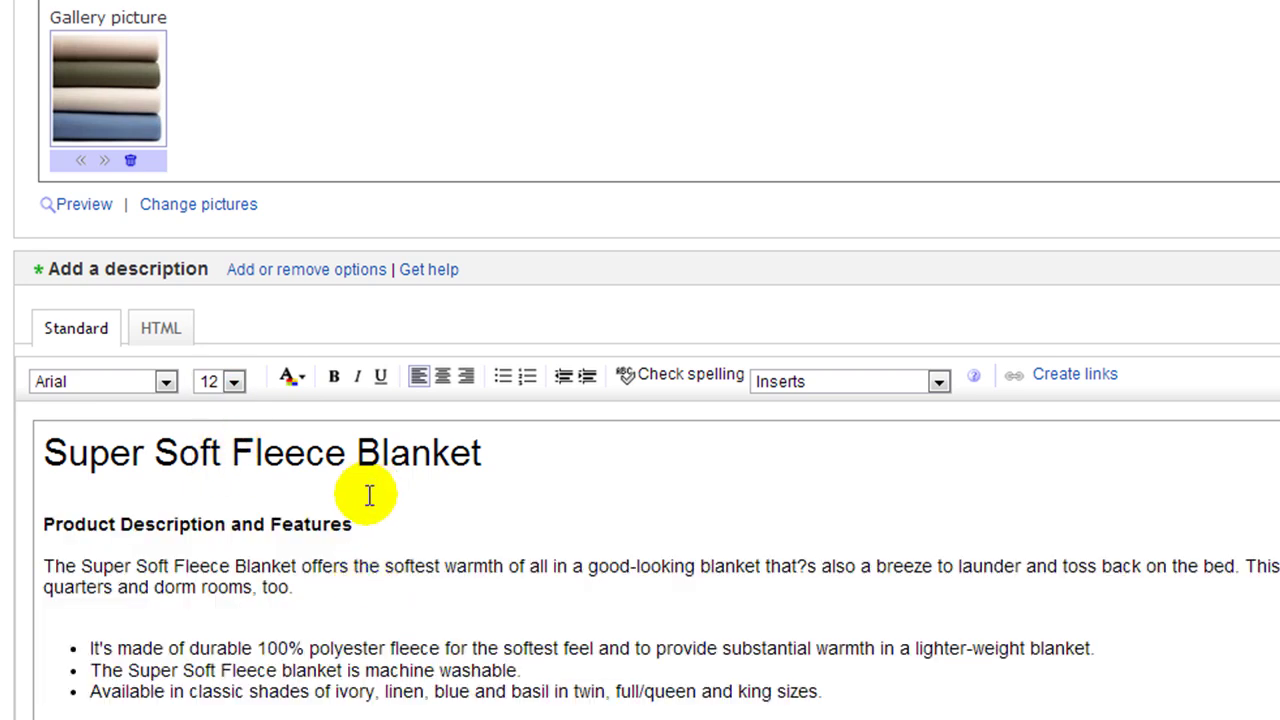
Insert two blank lines between the description's title and the Product Description and Features heading
{"action": "left_click", "coordinate": [248, 492]}
{"action": "key", "text": "Return"}
{"action": "key", "text": "Return"}
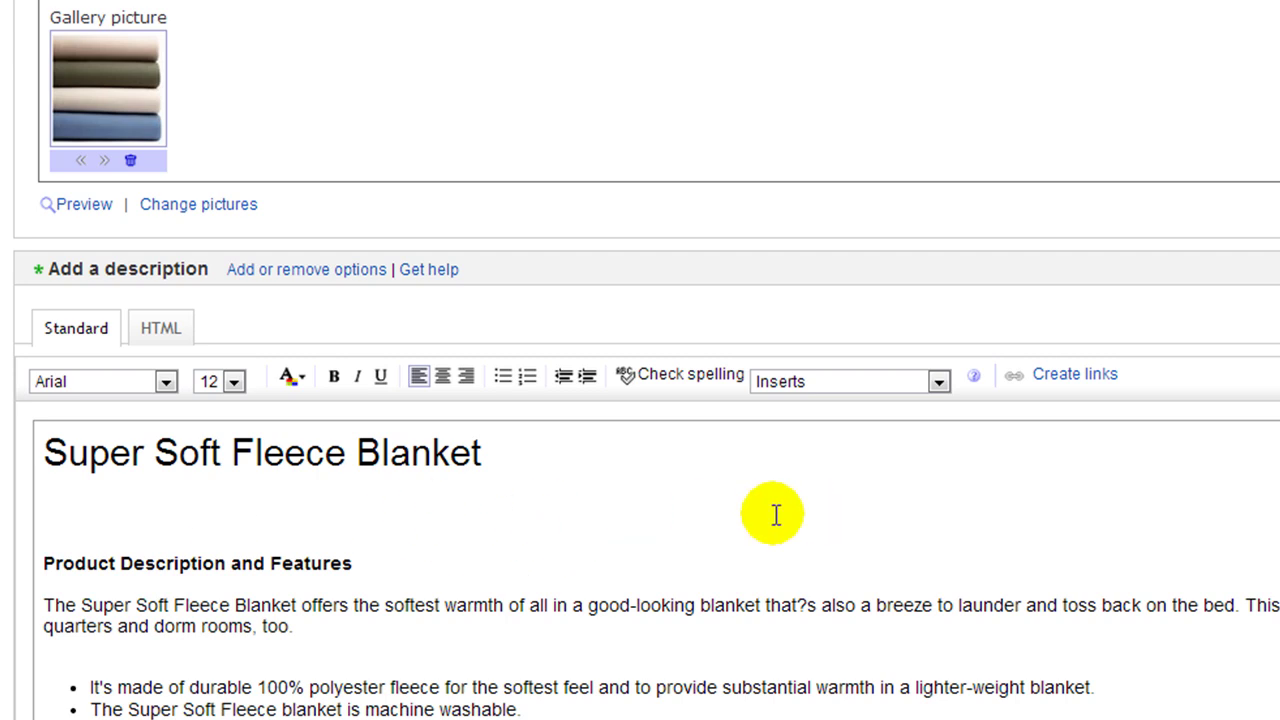
Open a preview of the listing from the description section
{"action": "scroll", "coordinate": [775, 515], "scroll_direction": "down", "scroll_amount": 3}
{"action": "scroll", "coordinate": [429, 300], "scroll_direction": "up", "scroll_amount": 2}
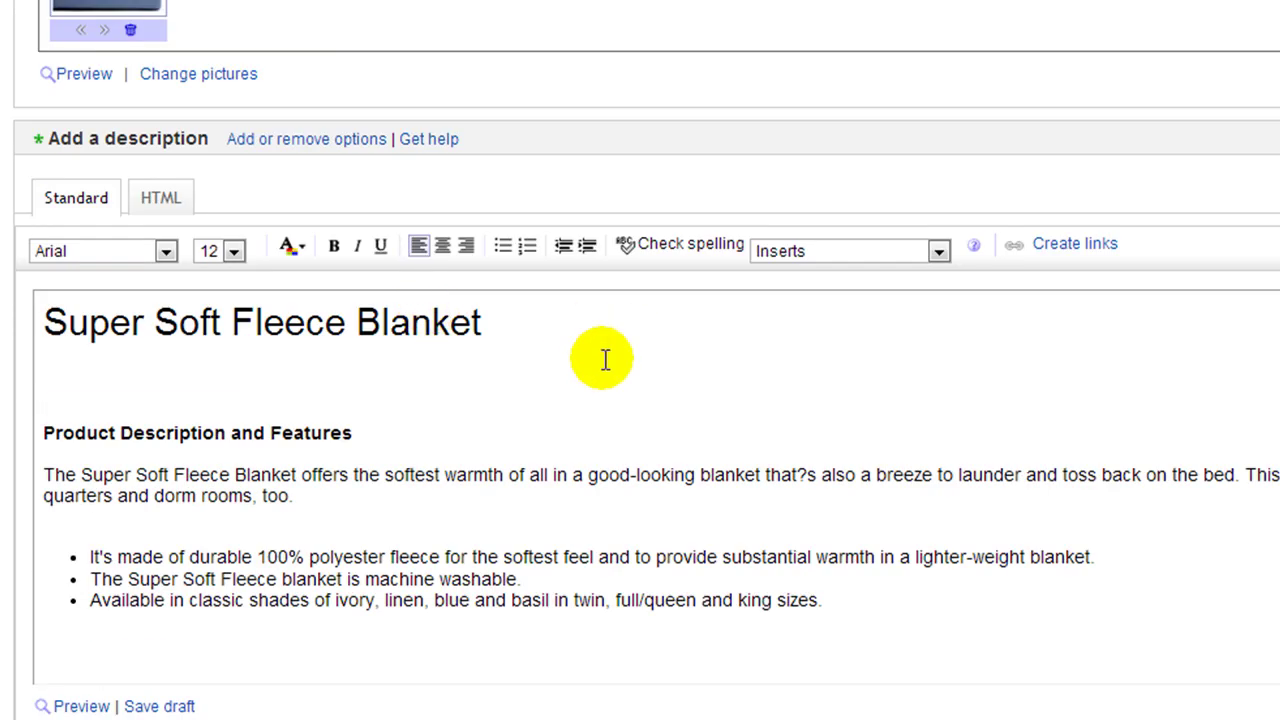
{"action": "scroll", "coordinate": [600, 360], "scroll_direction": "down", "scroll_amount": 3}
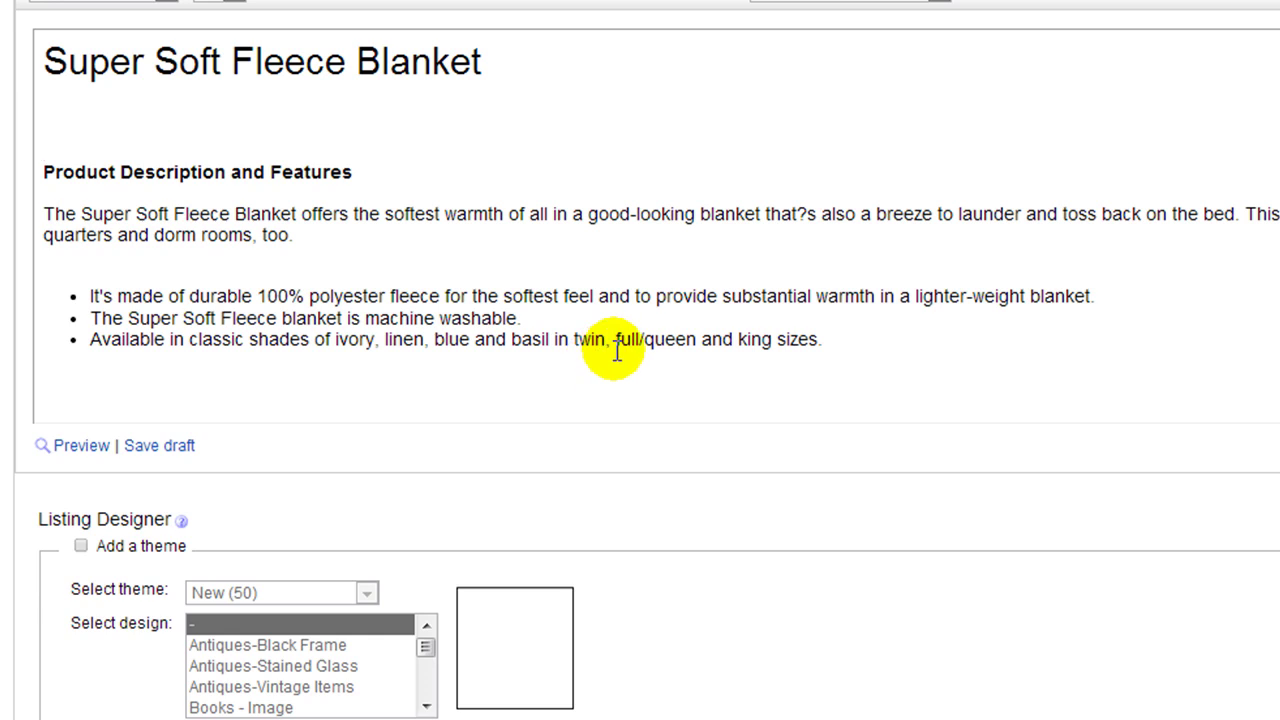
{"action": "scroll", "coordinate": [615, 350], "scroll_direction": "down", "scroll_amount": 3}
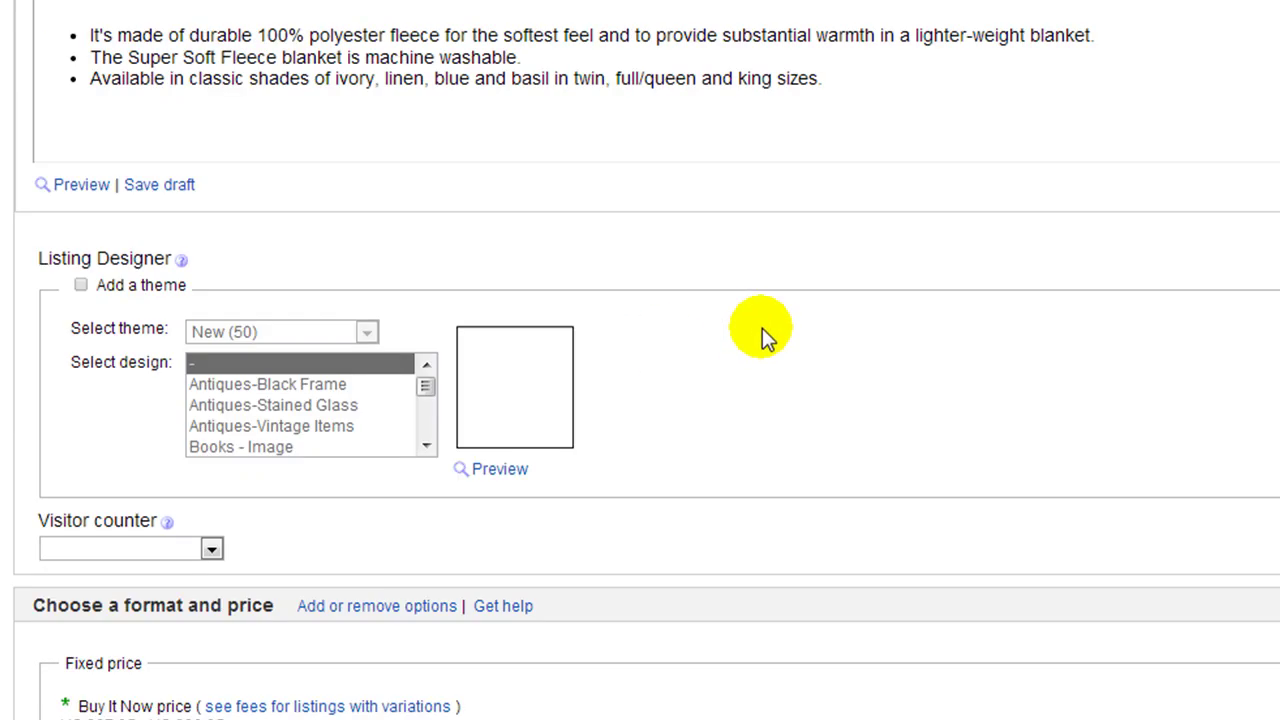
{"action": "scroll", "coordinate": [762, 328], "scroll_direction": "up", "scroll_amount": 2}
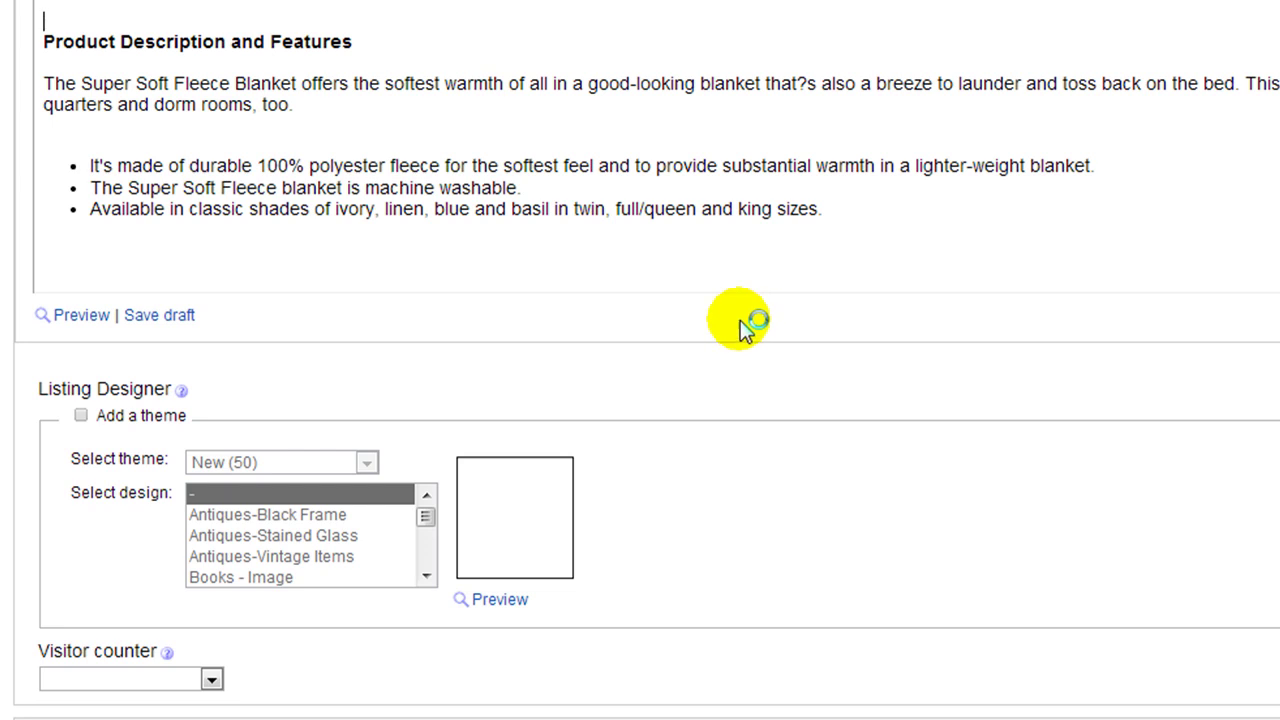
{"action": "left_click", "coordinate": [82, 315]}
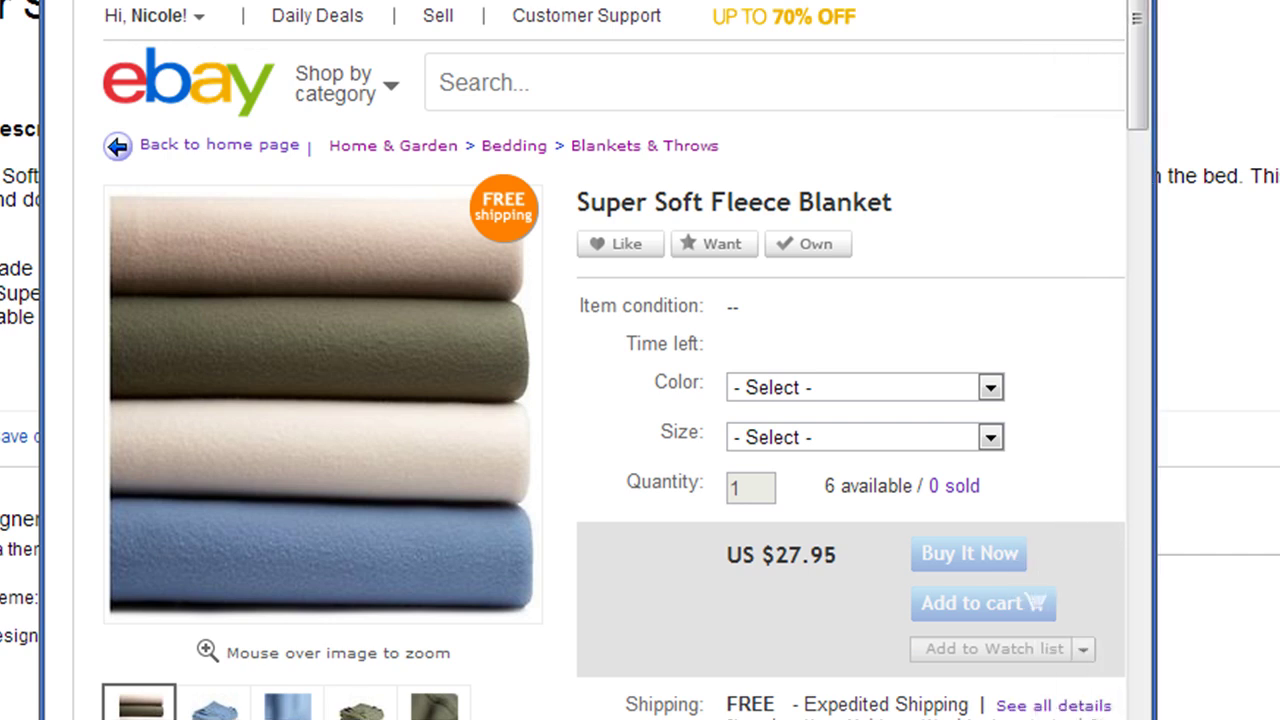
Switch the previewed listing's color to Blue, Basil and back to Blue to check the matching pictures
{"action": "scroll", "coordinate": [1070, 329], "scroll_direction": "down", "scroll_amount": 3}
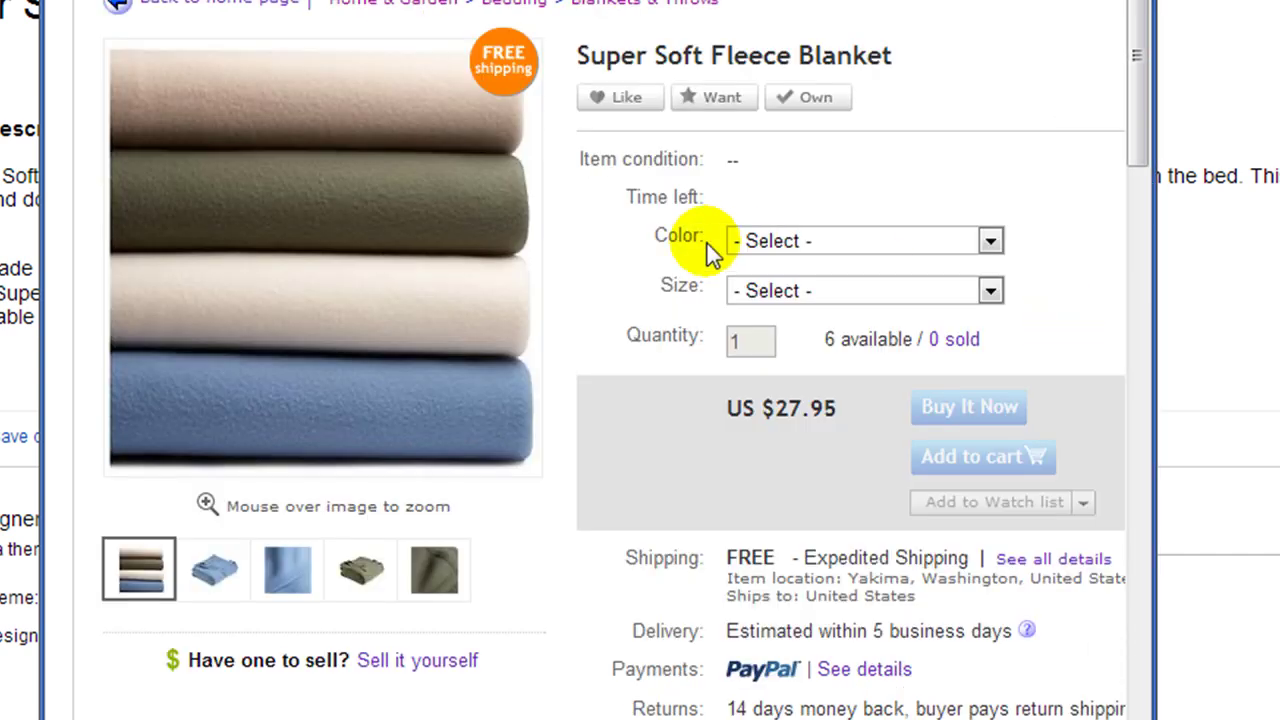
{"action": "left_click", "coordinate": [991, 240]}
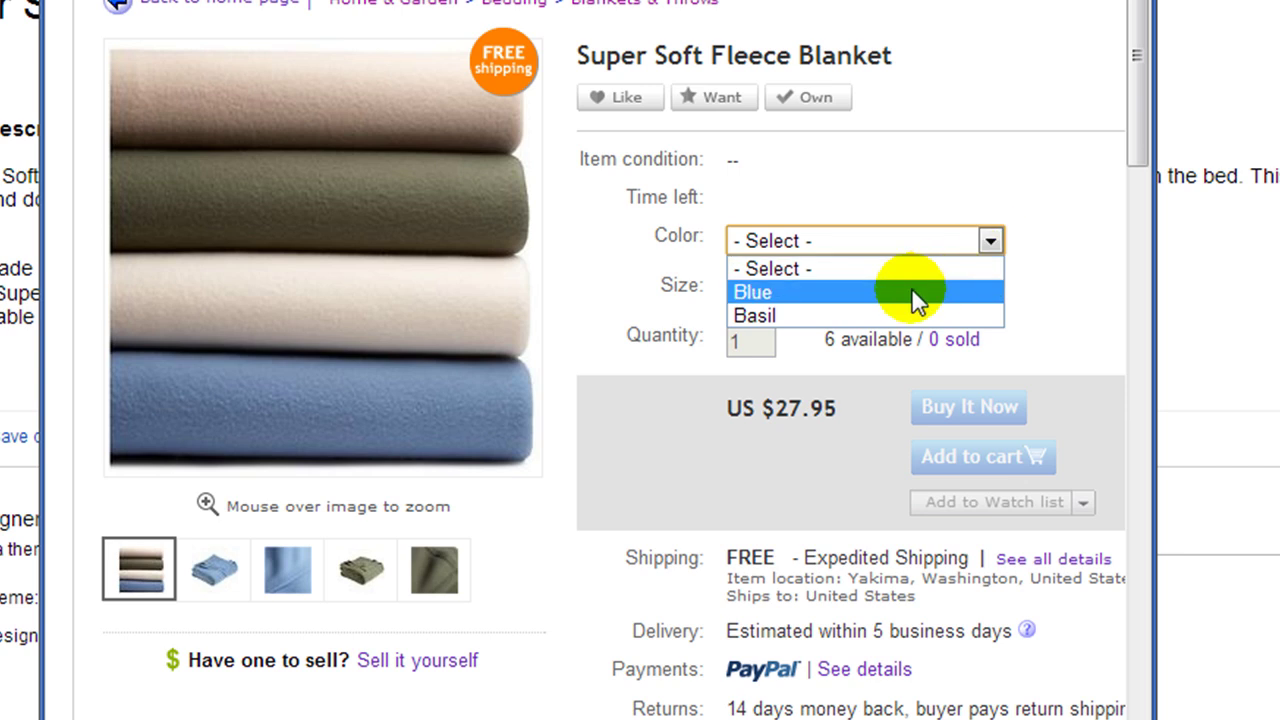
{"action": "mouse_move", "coordinate": [366, 217]}
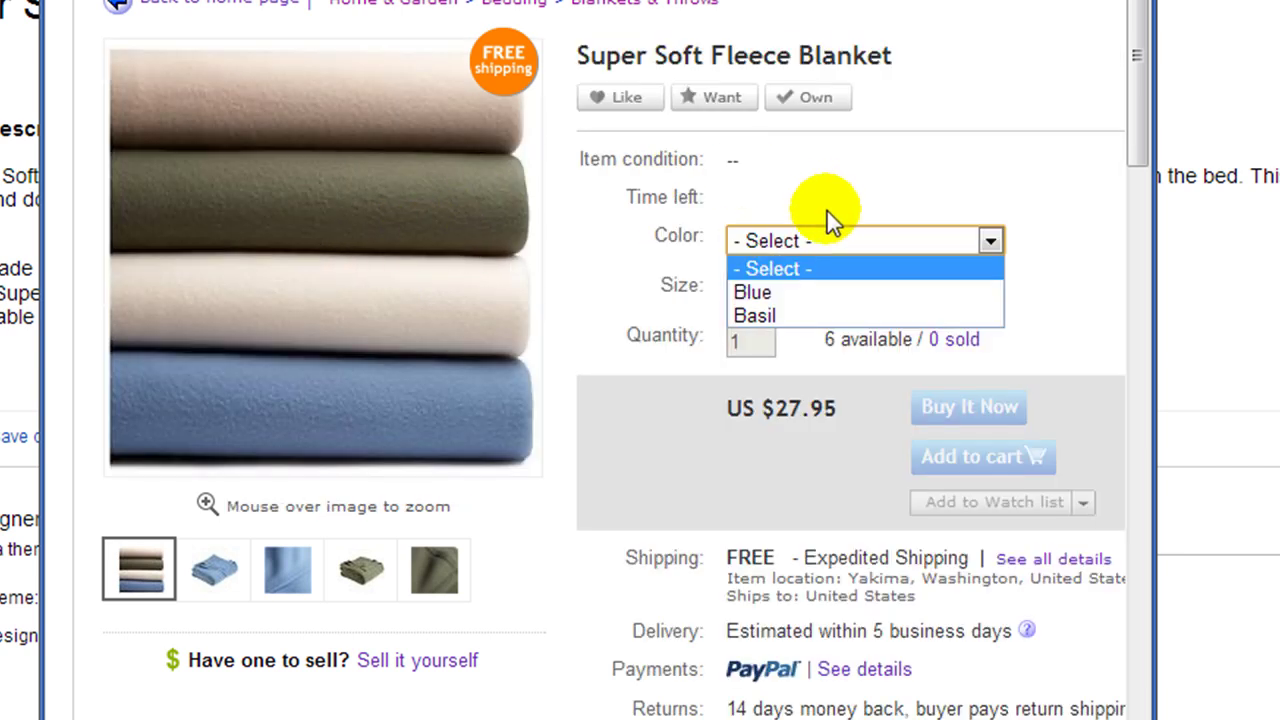
{"action": "left_click", "coordinate": [760, 290]}
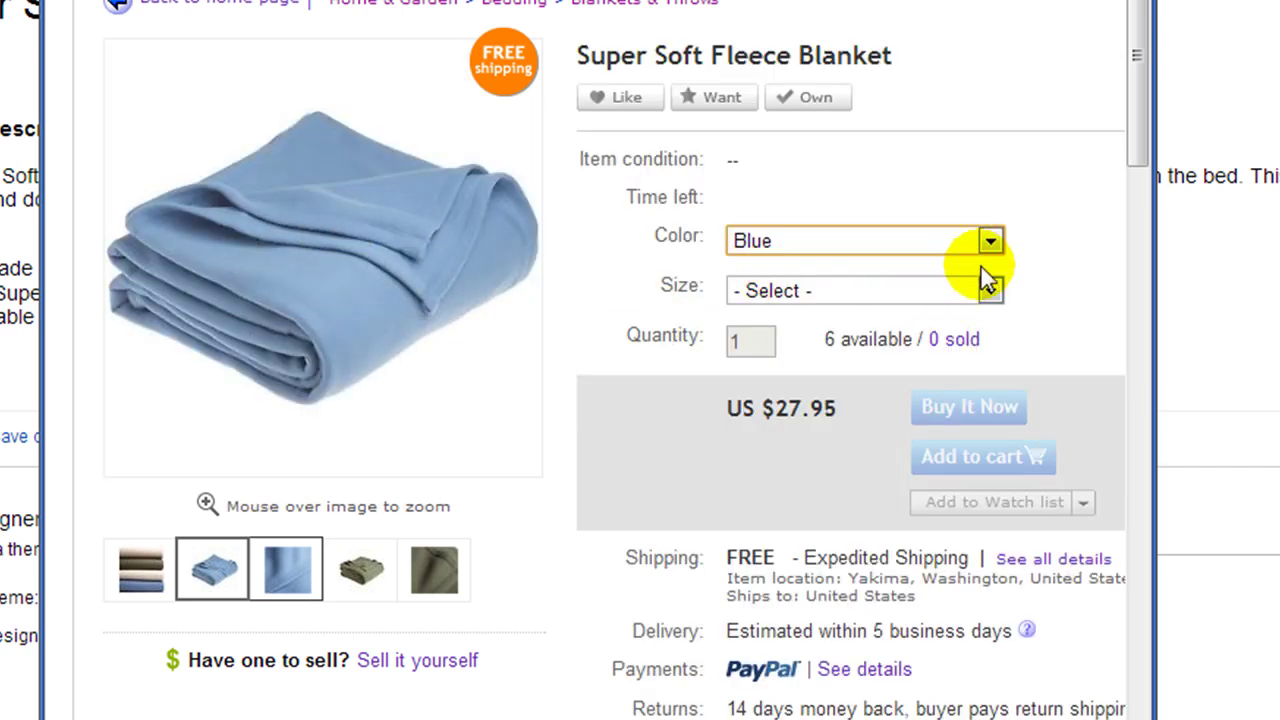
{"action": "left_click", "coordinate": [989, 242]}
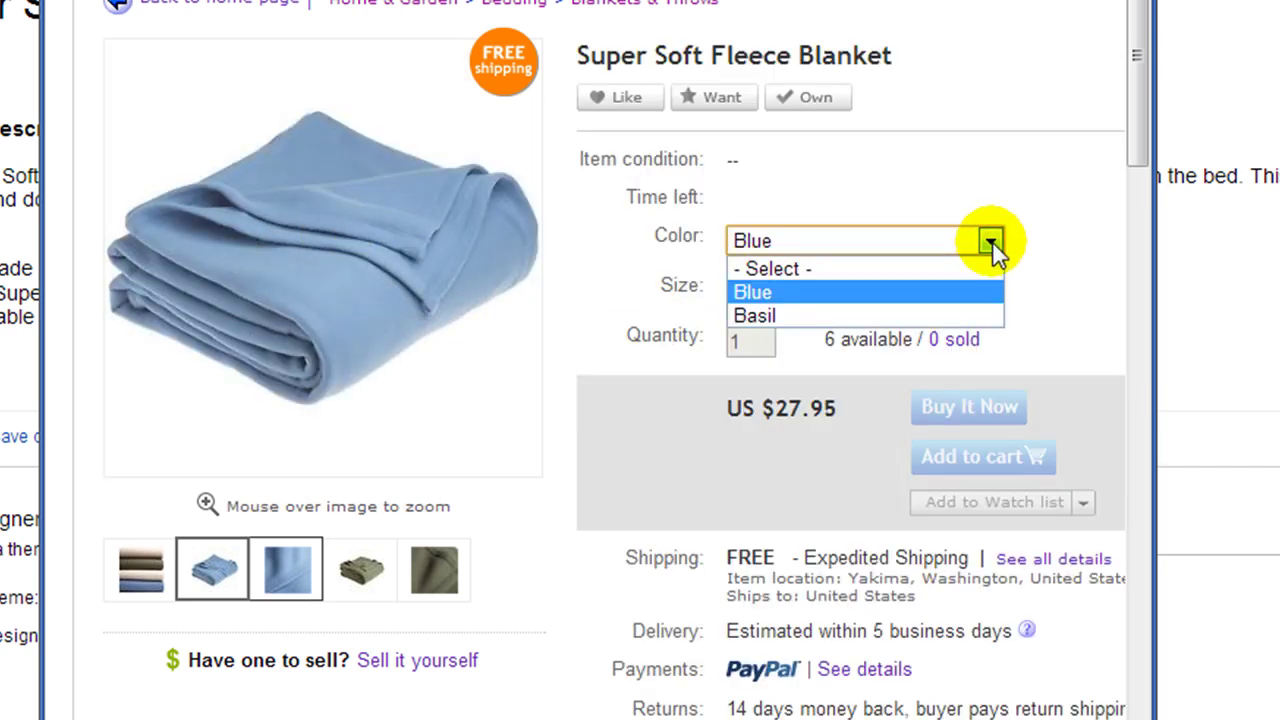
{"action": "left_click", "coordinate": [960, 315]}
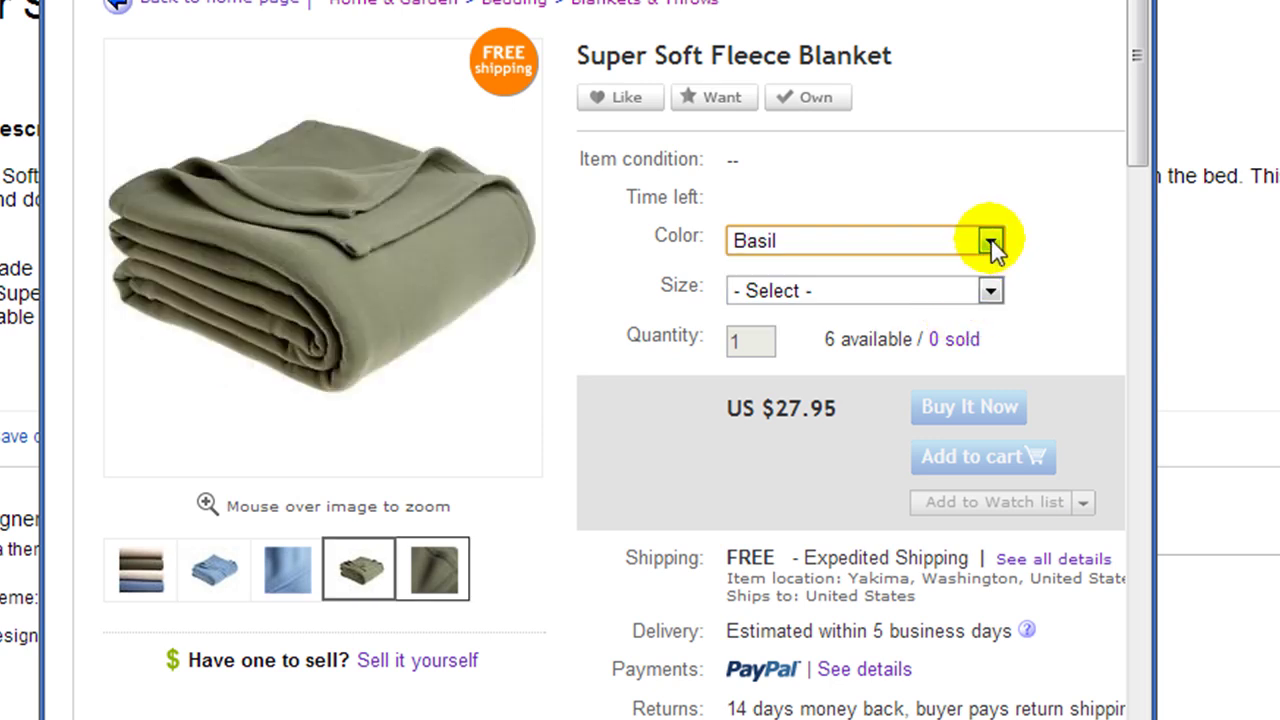
{"action": "left_click", "coordinate": [991, 240]}
{"action": "left_click", "coordinate": [972, 292]}
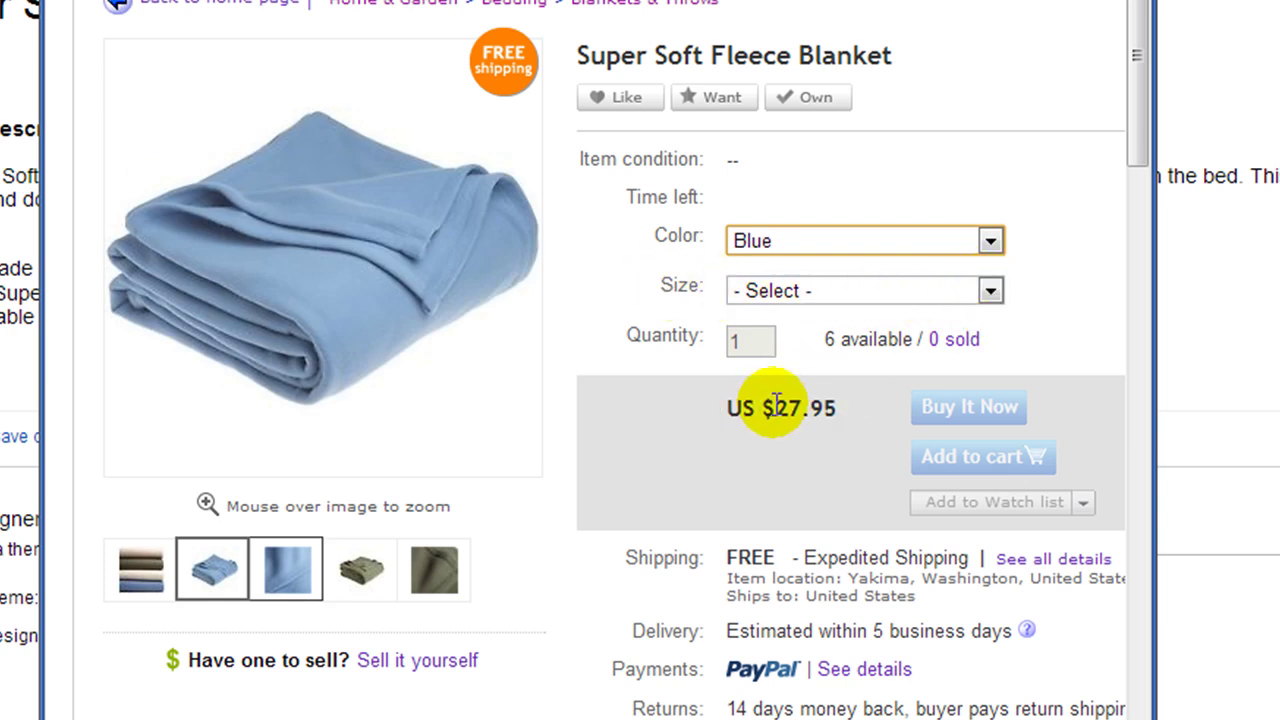
Choose the Twin, Full/Queen and King sizes in the preview to check each size's price, and close the preview
{"action": "left_click", "coordinate": [988, 292]}
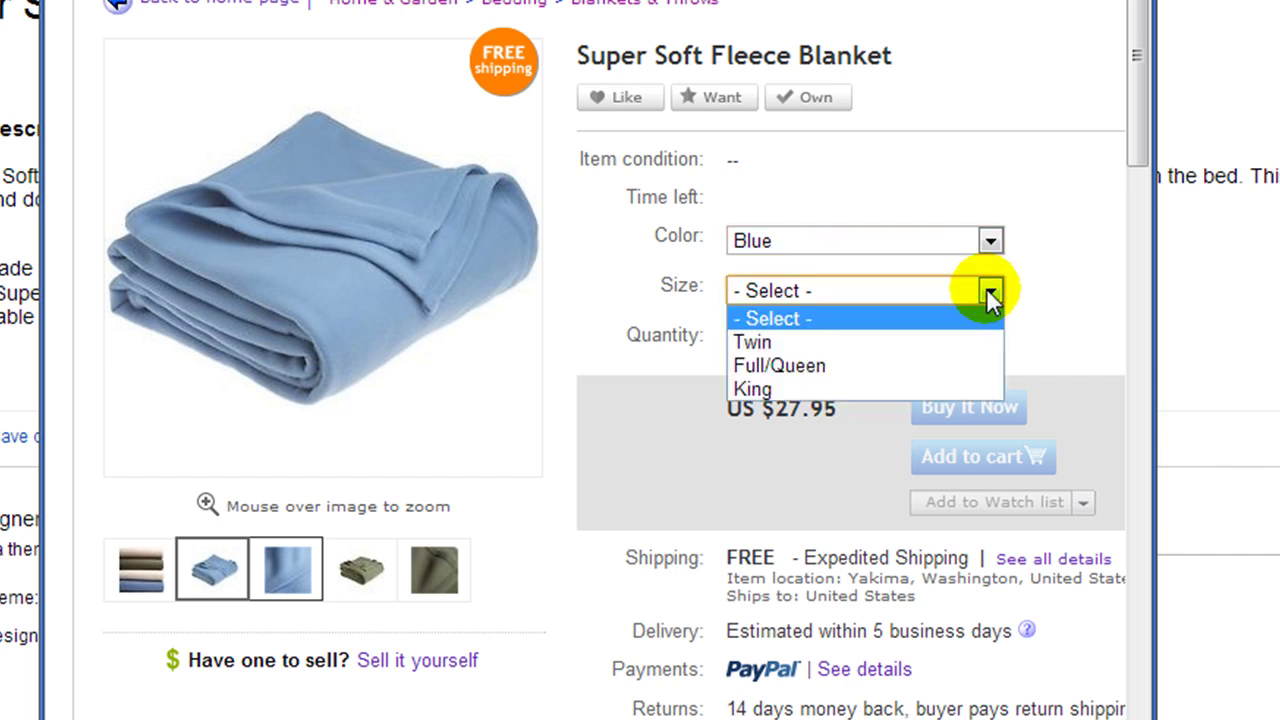
{"action": "left_click", "coordinate": [886, 342]}
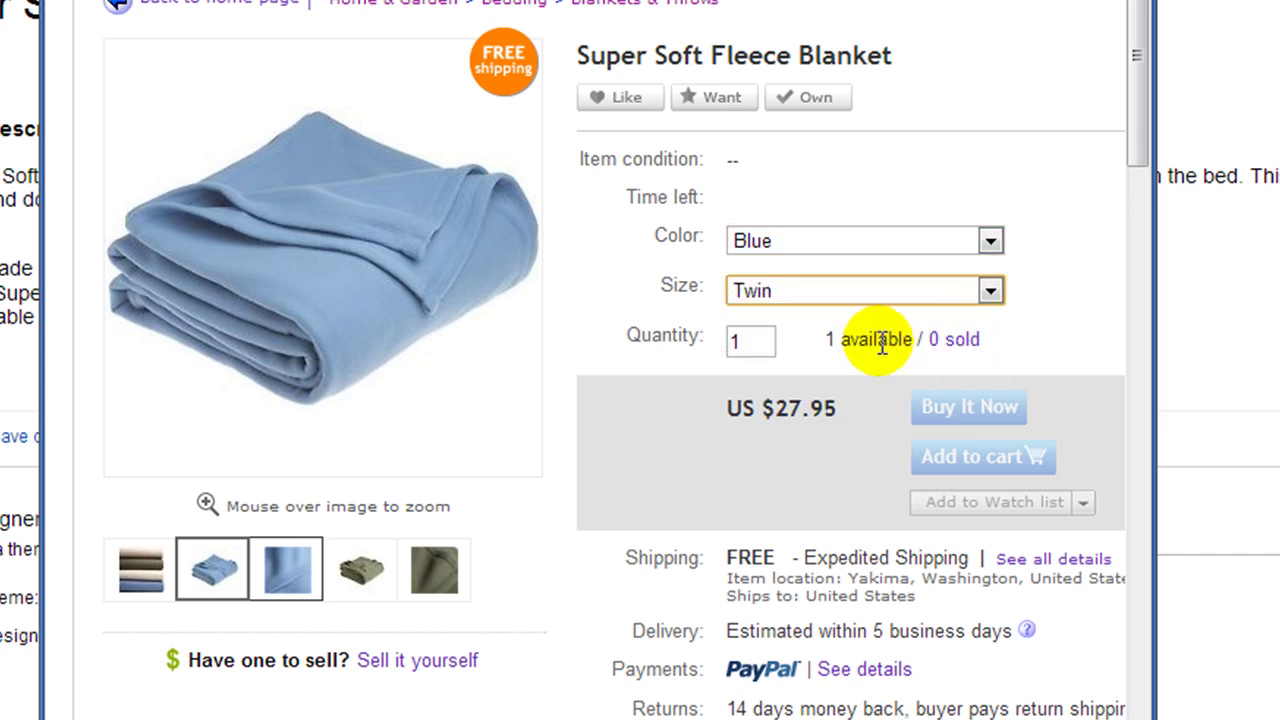
{"action": "left_click", "coordinate": [991, 296]}
{"action": "left_click", "coordinate": [844, 357]}
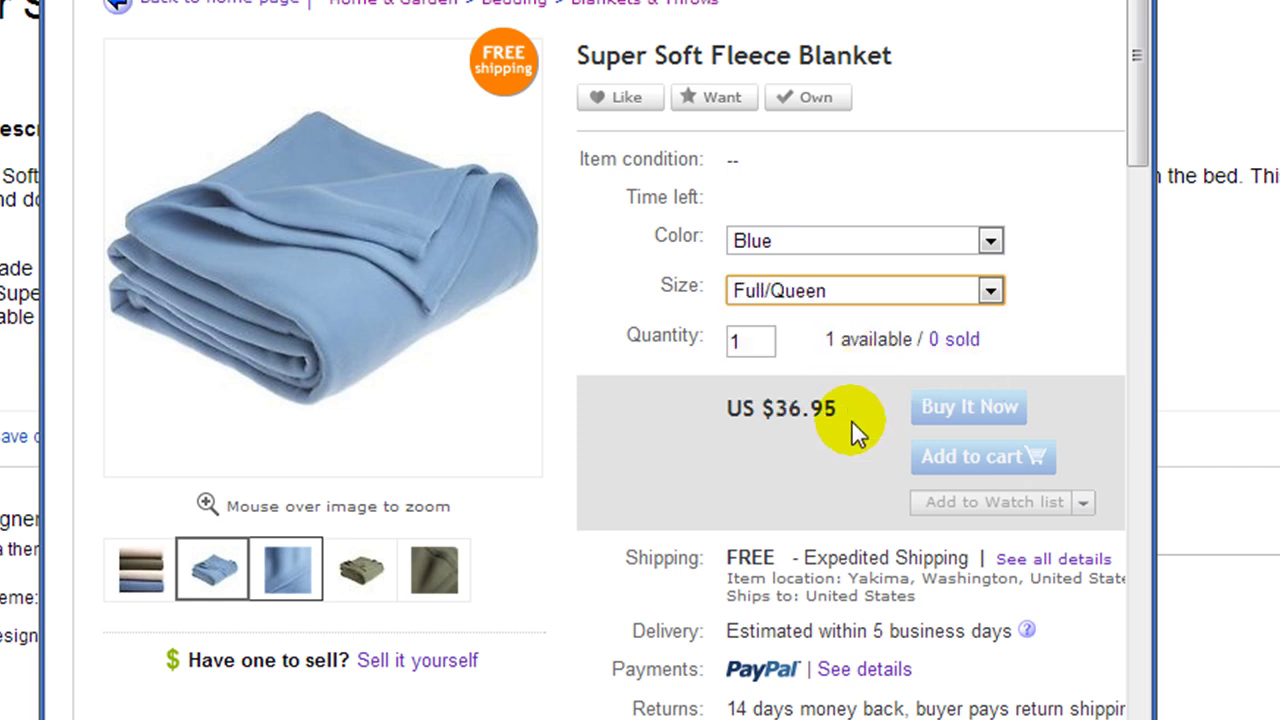
{"action": "left_click", "coordinate": [988, 296]}
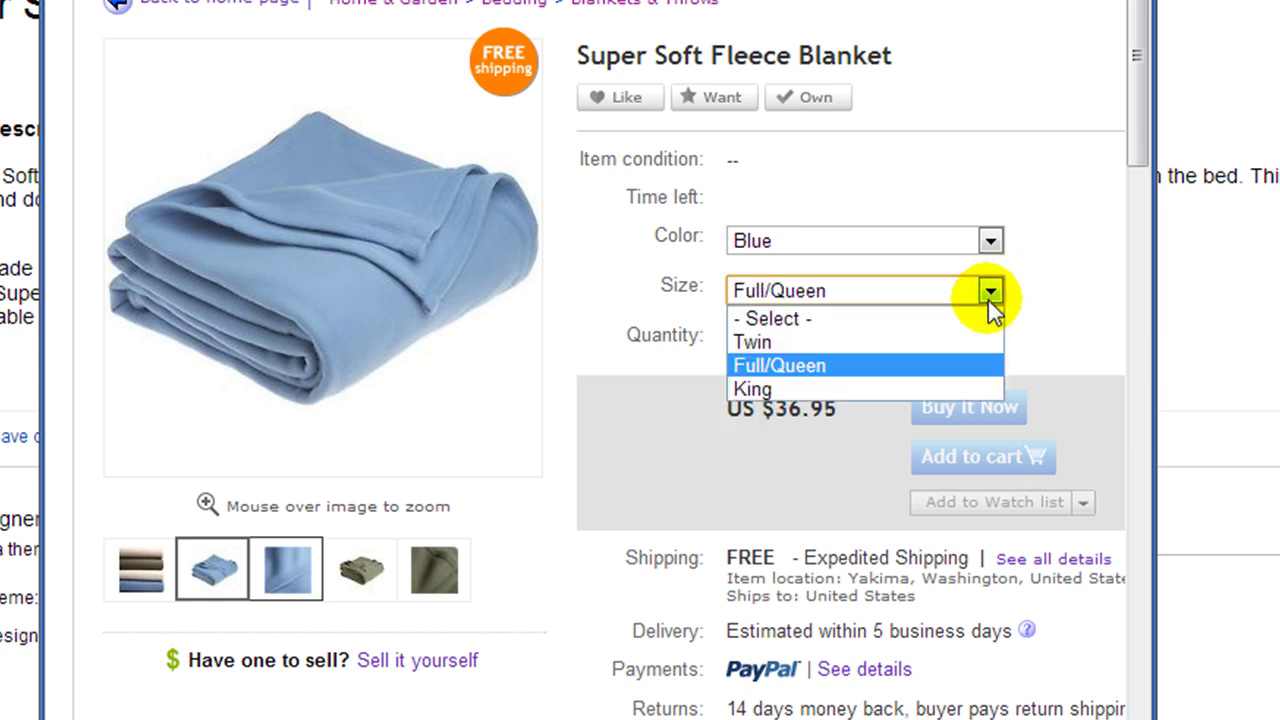
{"action": "left_click", "coordinate": [896, 366]}
{"action": "left_click", "coordinate": [988, 293]}
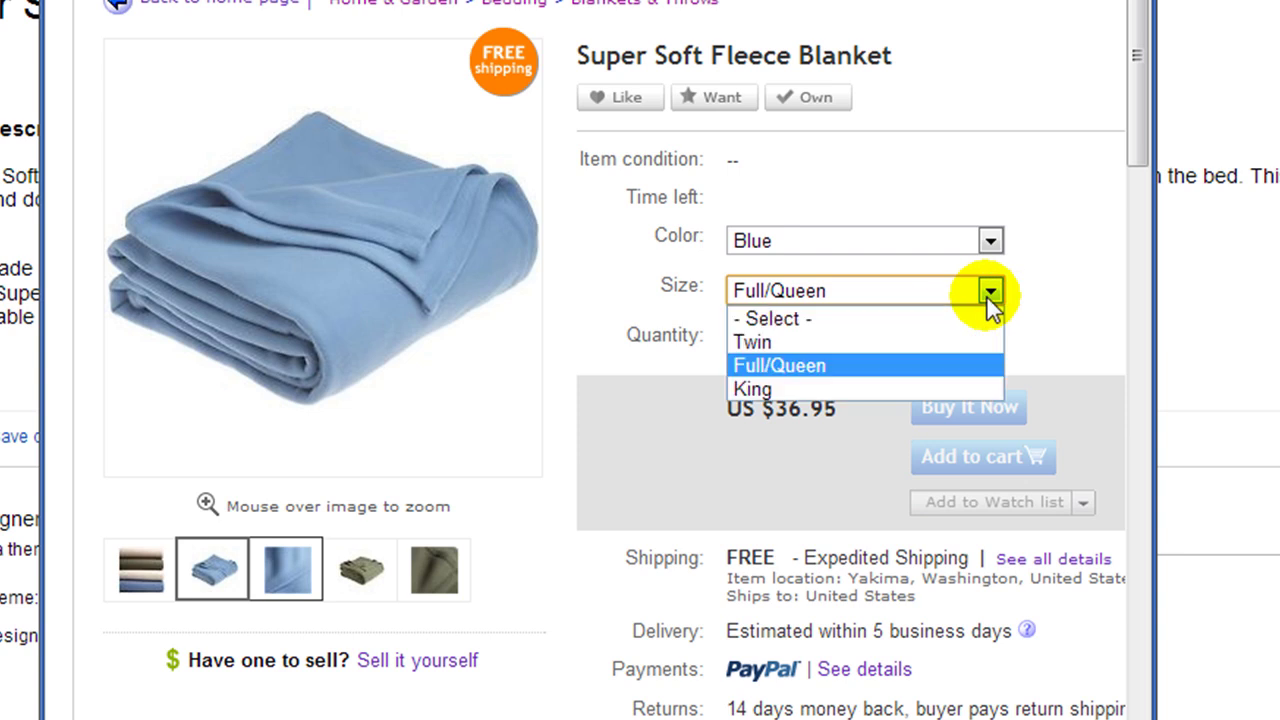
{"action": "left_click", "coordinate": [877, 381]}
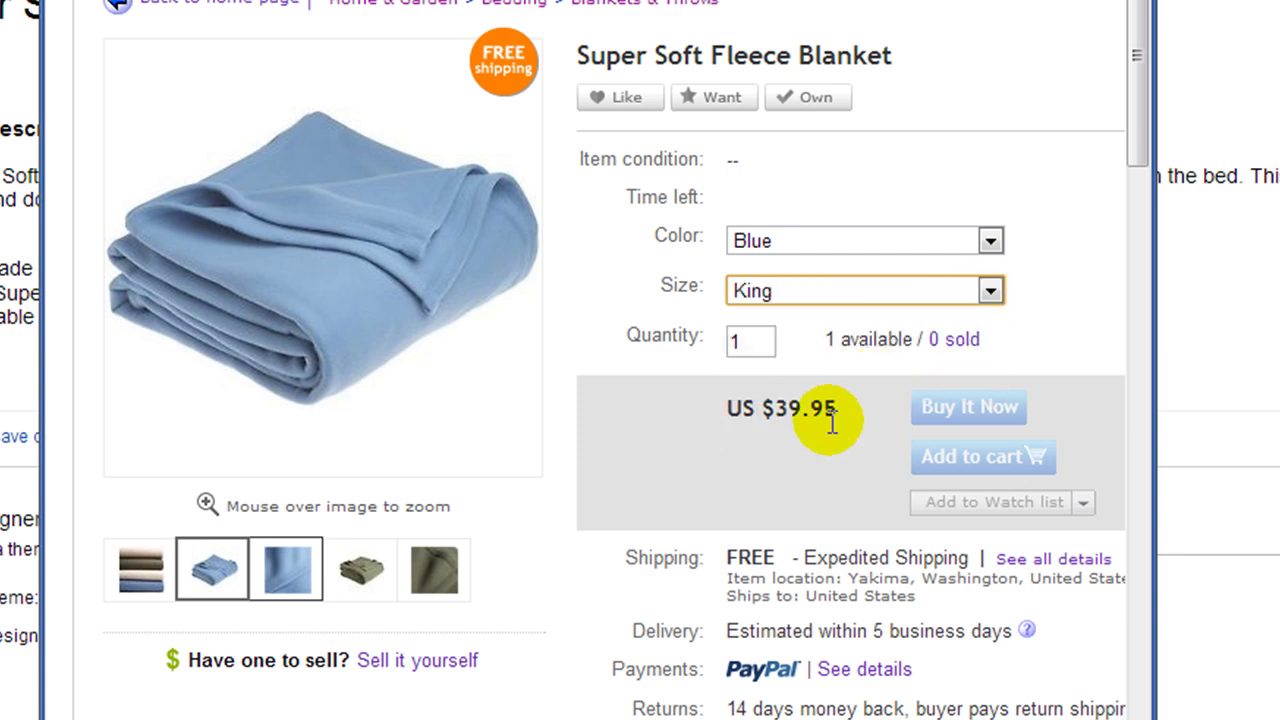
{"action": "key", "text": "ctrl+w"}
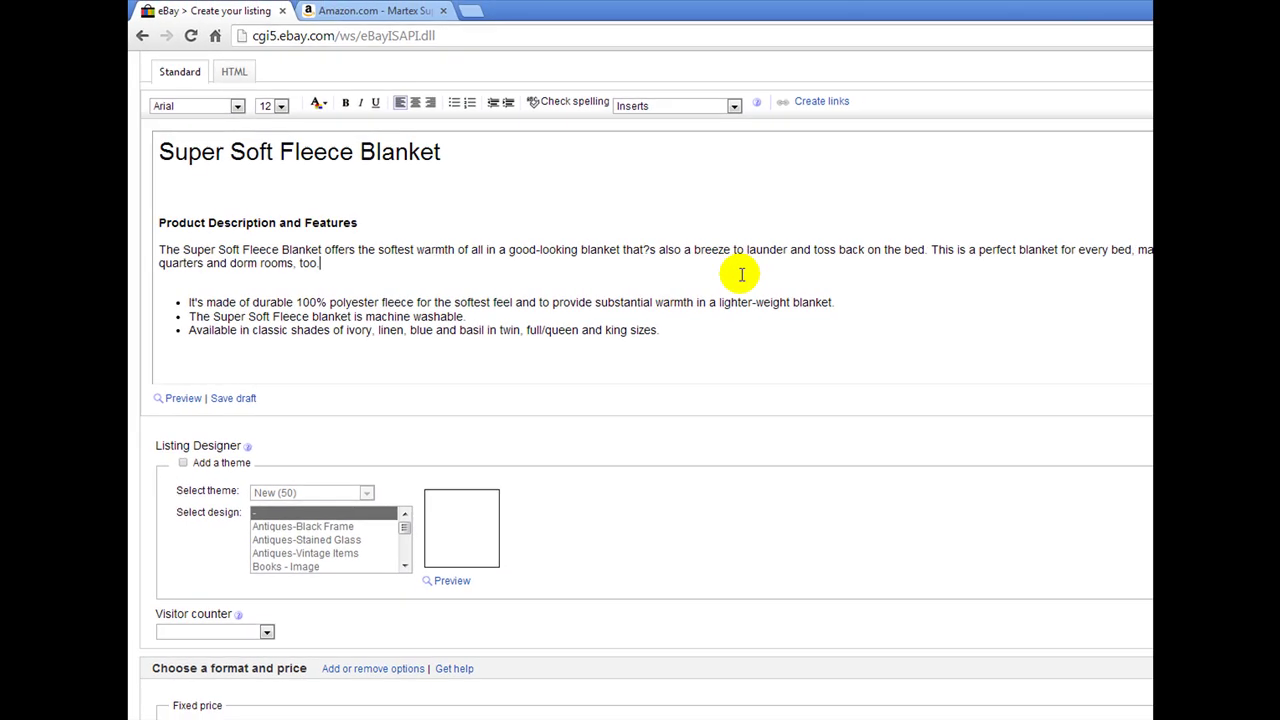
{"action": "scroll", "coordinate": [588, 320], "scroll_direction": "up", "scroll_amount": 3}
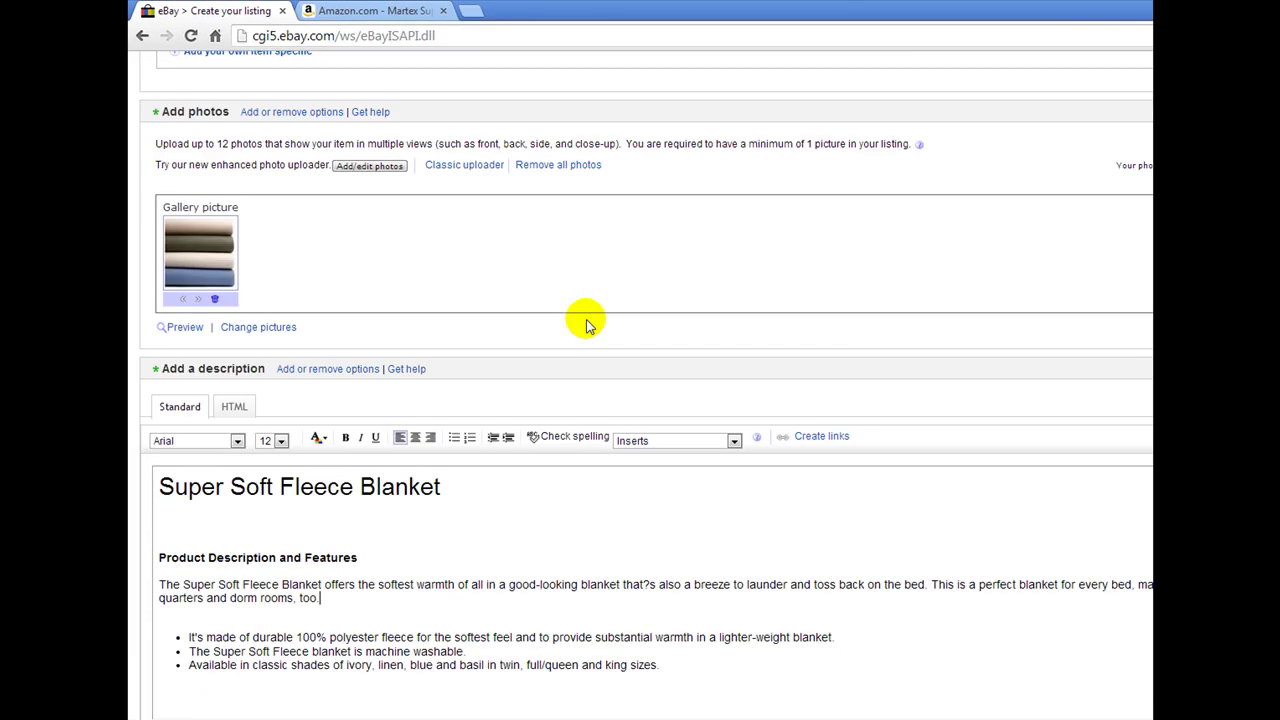